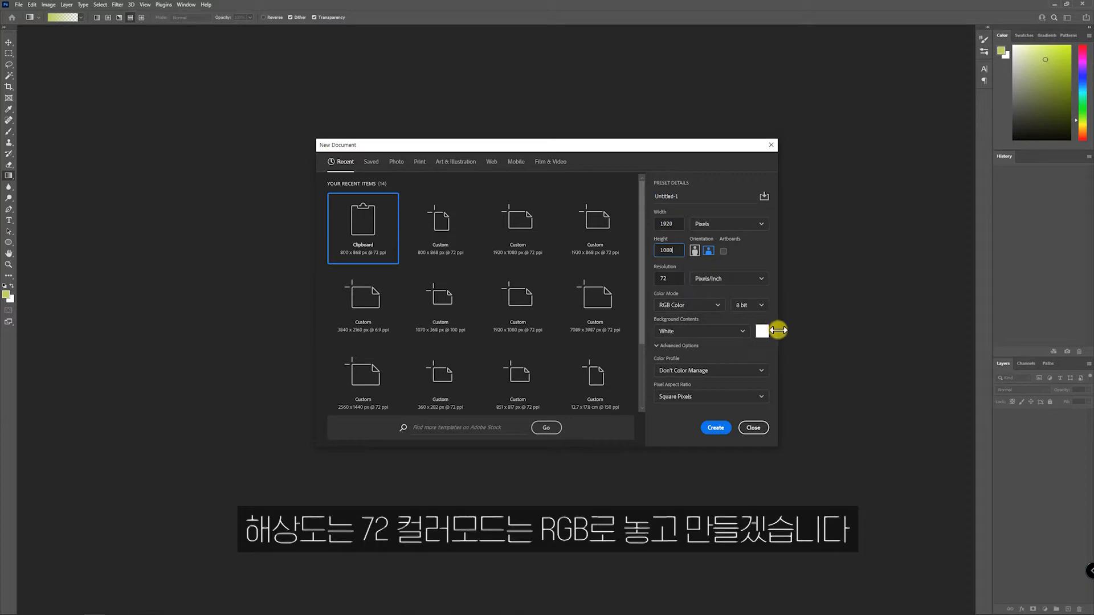
Step: Create a new 1920 × 1080 pixel document at 72 pixels/inch in RGB Color with a white background
{"action": "key", "text": "Return"}
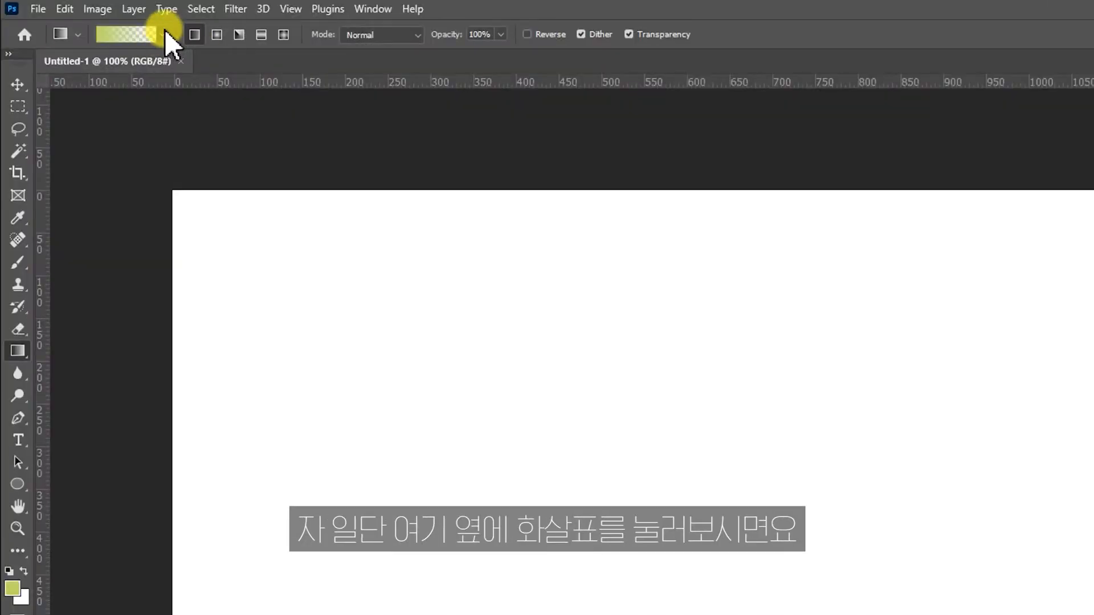
Step: Open the gradient preset picker with the Basics group expanded and enlarge it to show all the preset groups
{"action": "left_click", "coordinate": [82, 18]}
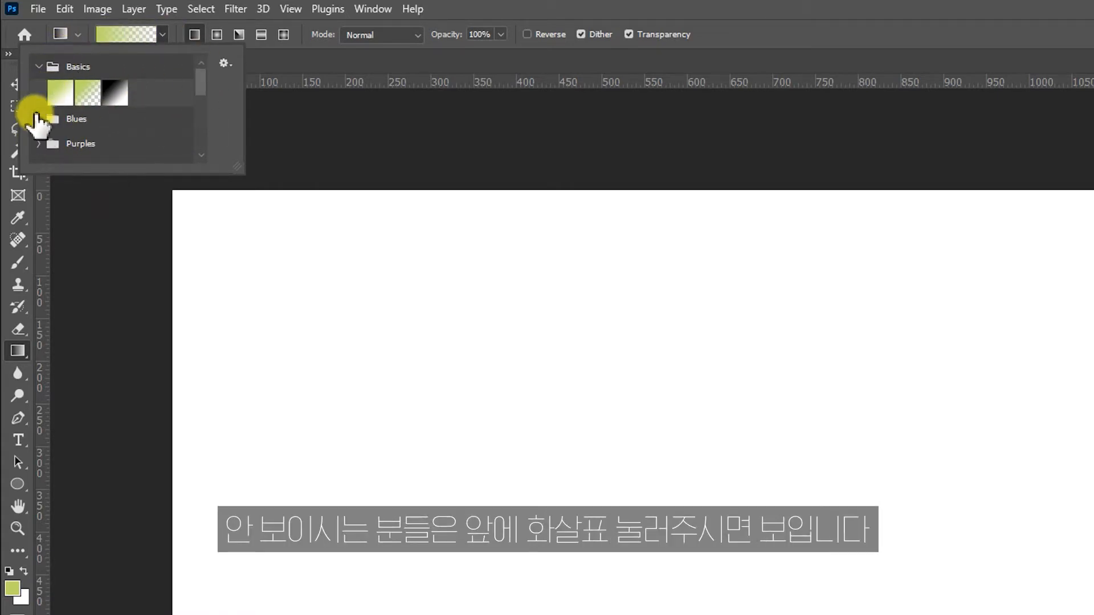
{"action": "left_click", "coordinate": [39, 66]}
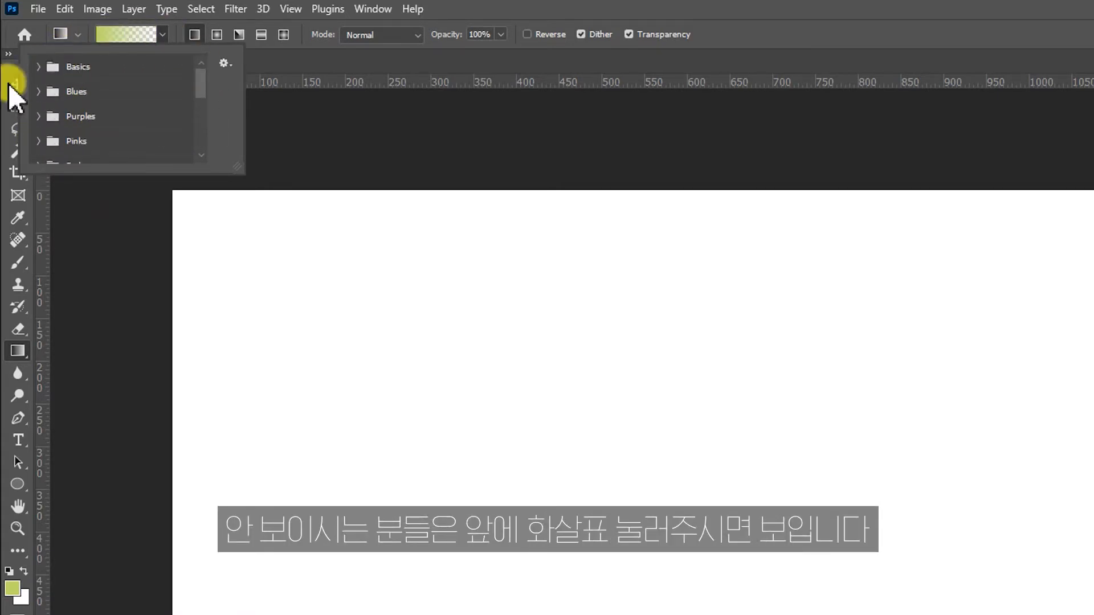
{"action": "left_click", "coordinate": [38, 66]}
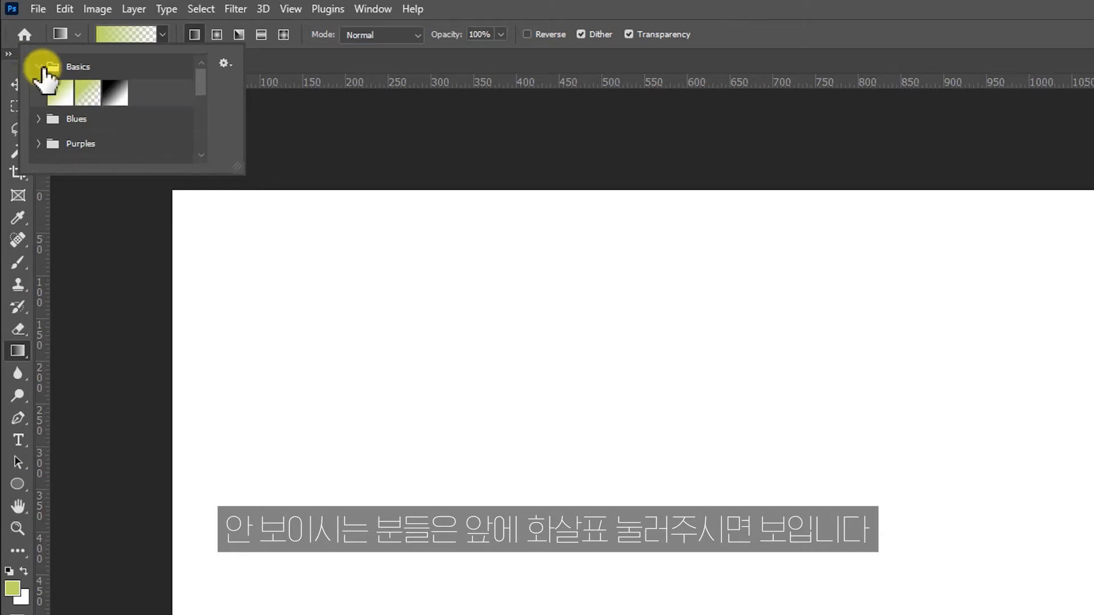
{"action": "left_click", "coordinate": [38, 66]}
{"action": "left_click", "coordinate": [38, 66]}
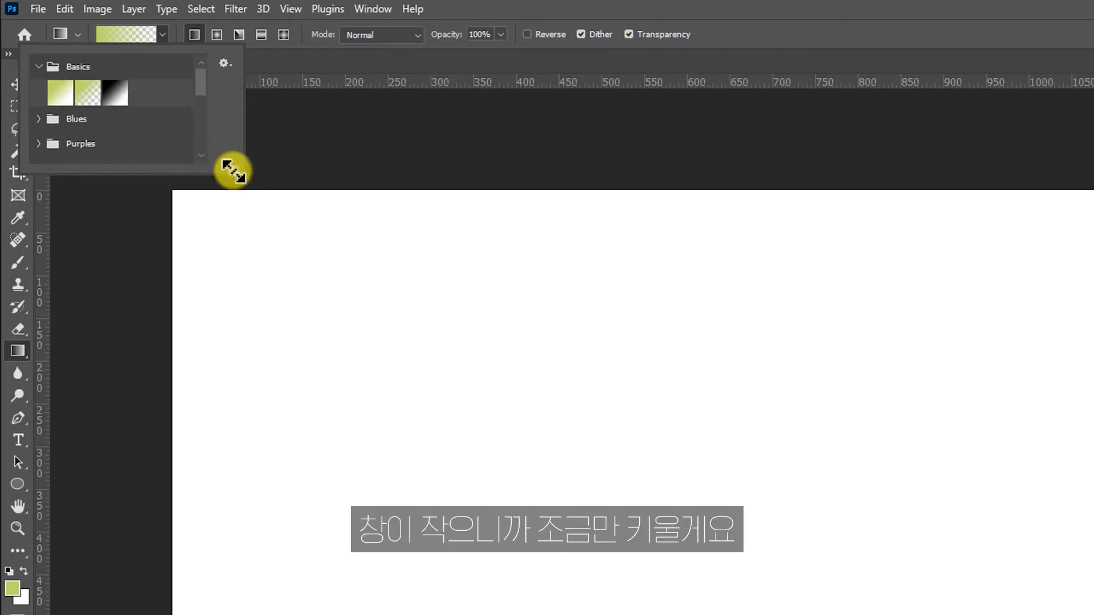
{"action": "left_click_drag", "start_coordinate": [233, 170], "coordinate": [536, 491]}
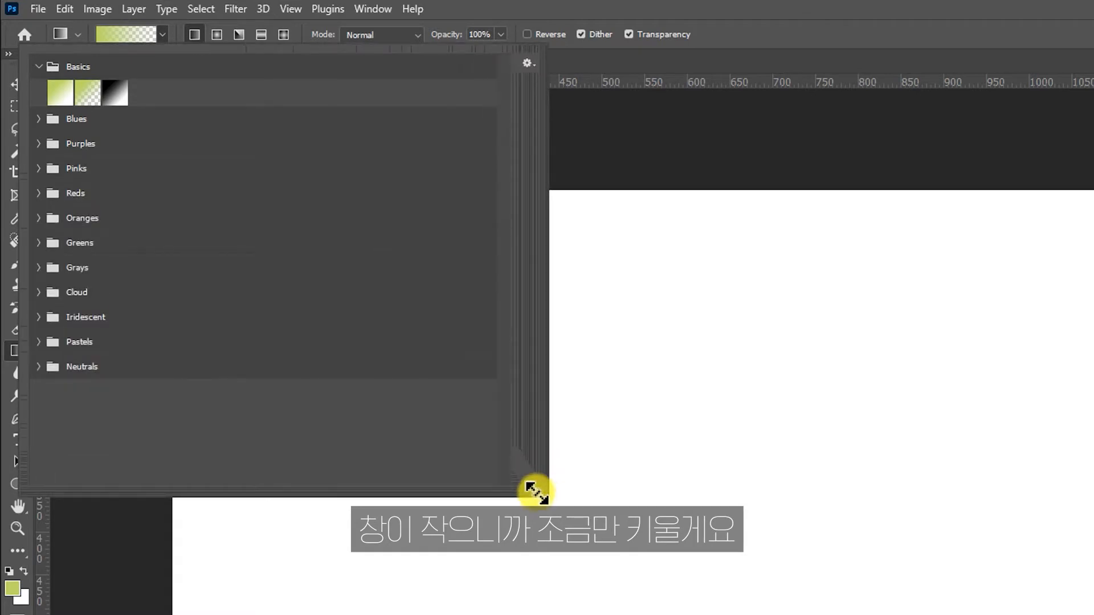
Step: Try the three gradient presets in the Basics group one after another
{"action": "left_click", "coordinate": [54, 92]}
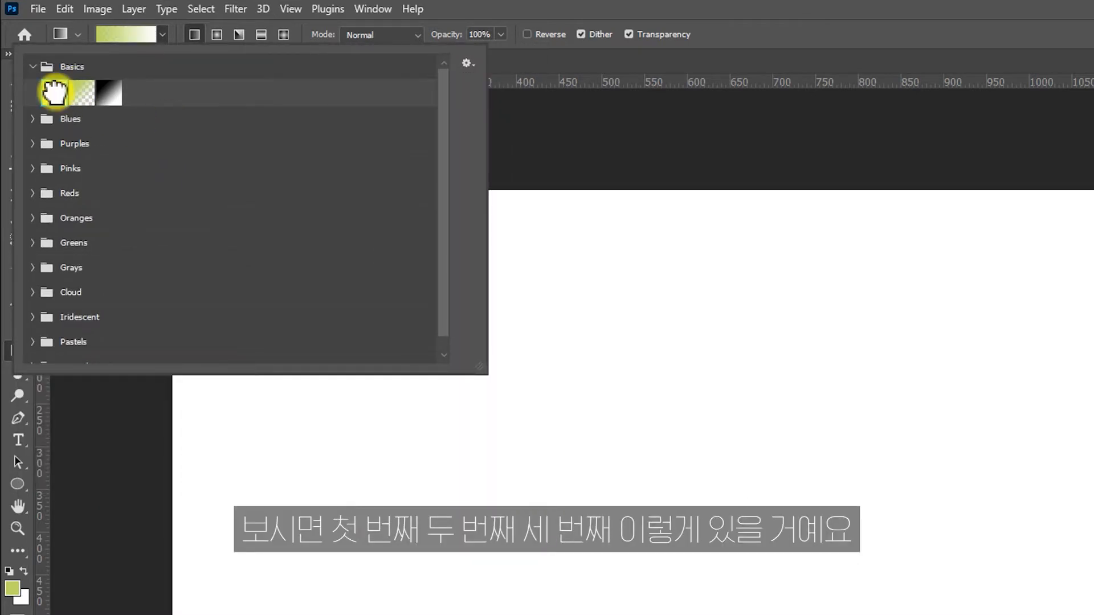
{"action": "left_click", "coordinate": [81, 92]}
{"action": "left_click", "coordinate": [108, 92]}
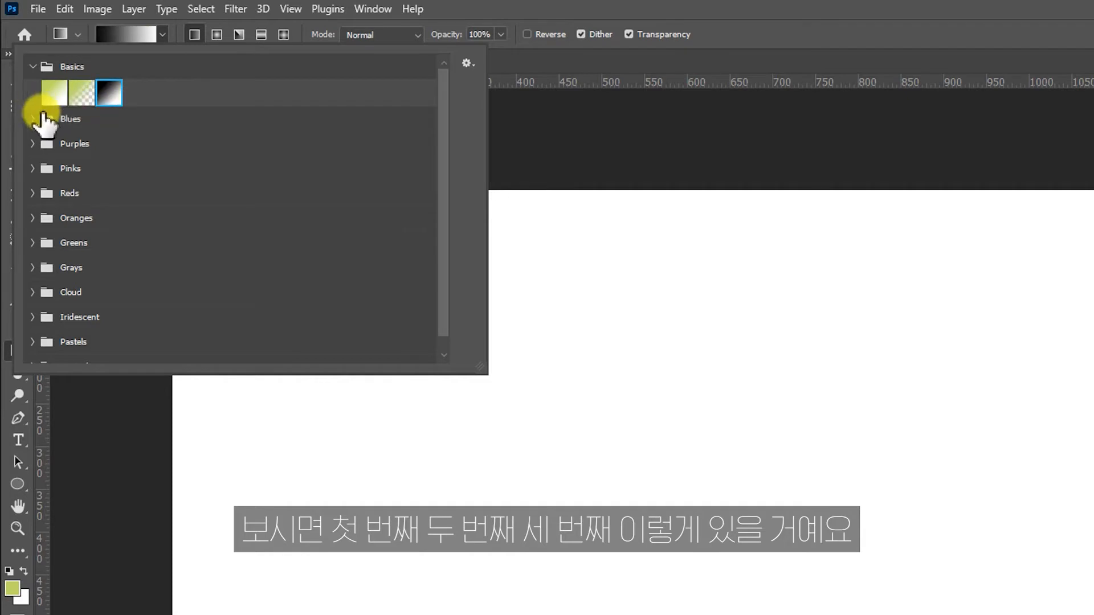
{"action": "left_click", "coordinate": [56, 94]}
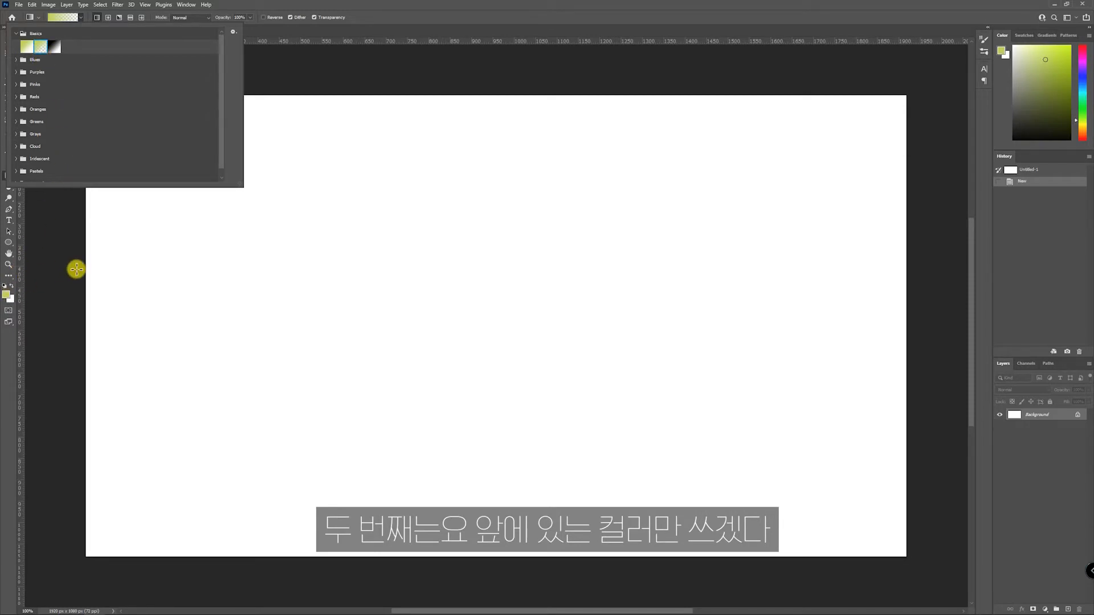
Step: Set the foreground colour to blue, #001ed3
{"action": "left_click", "coordinate": [7, 296]}
{"action": "left_click", "coordinate": [551, 194]}
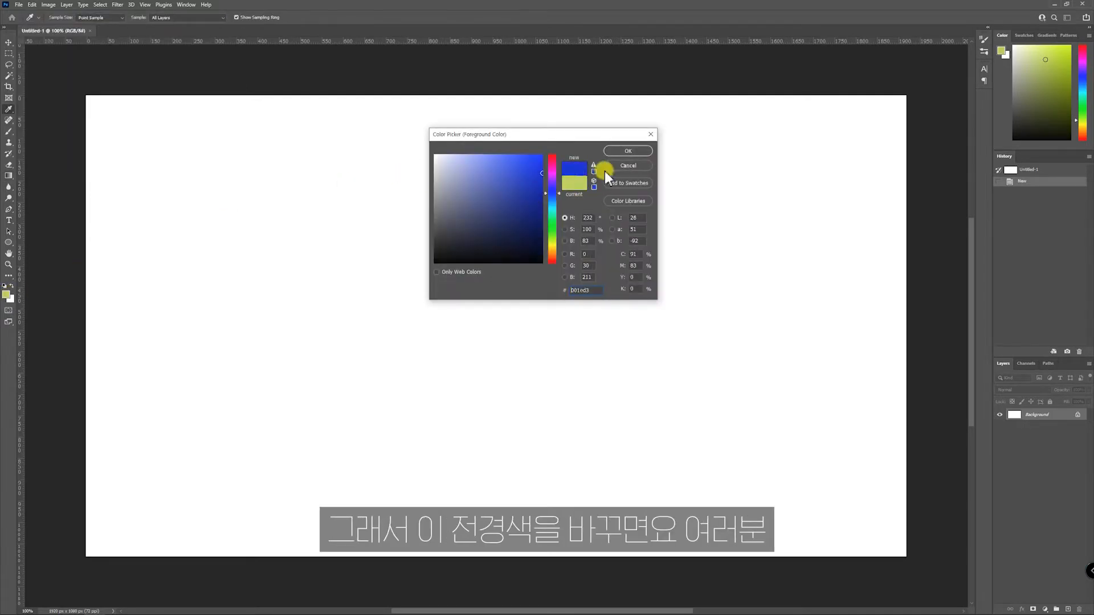
{"action": "left_click", "coordinate": [630, 150]}
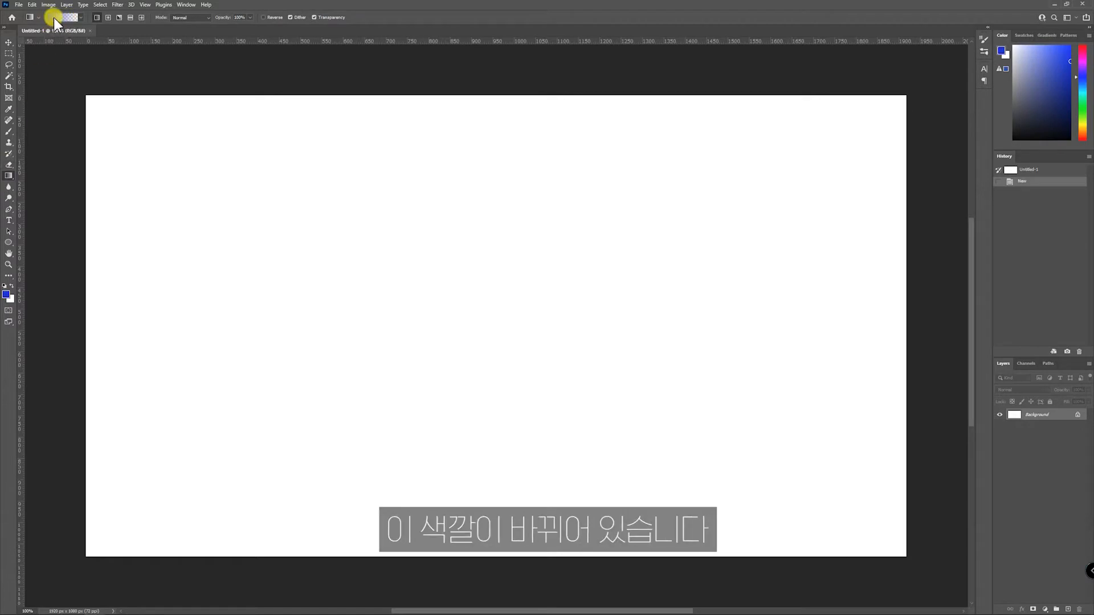
Step: Compare the two blue foreground-based presets in the Basics group, and choose the black-to-white gradient preset
{"action": "left_click", "coordinate": [80, 17]}
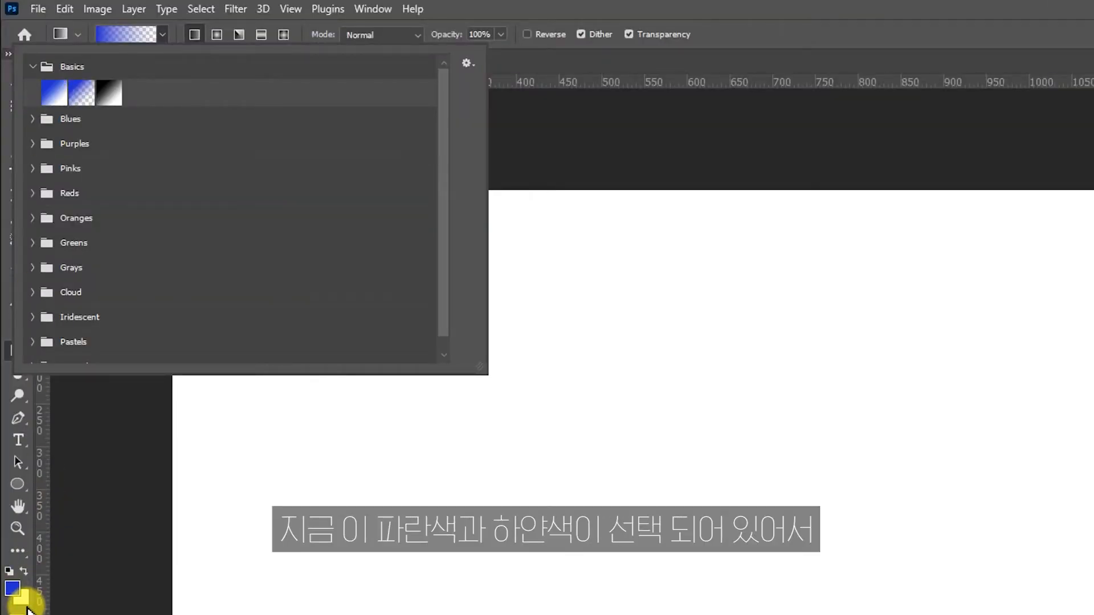
{"action": "left_click", "coordinate": [51, 94]}
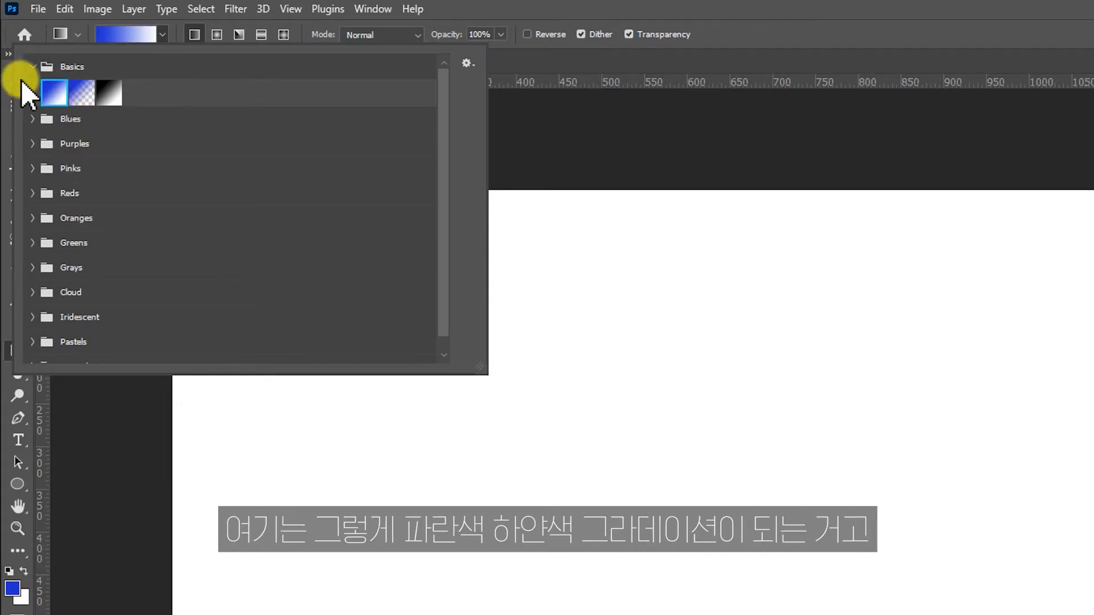
{"action": "left_click", "coordinate": [80, 94]}
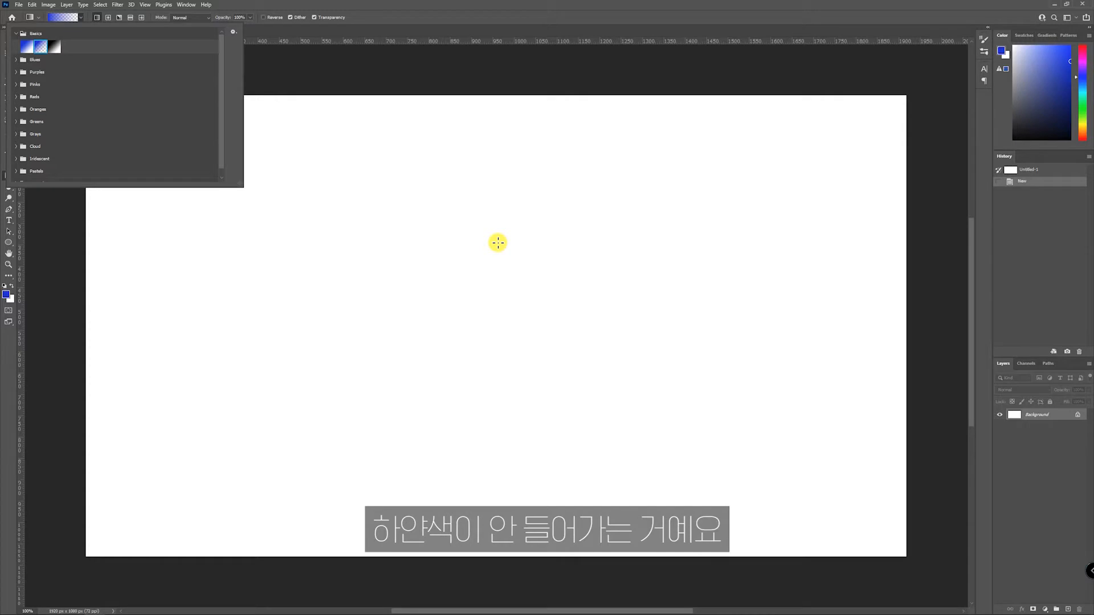
{"action": "left_click", "coordinate": [57, 47]}
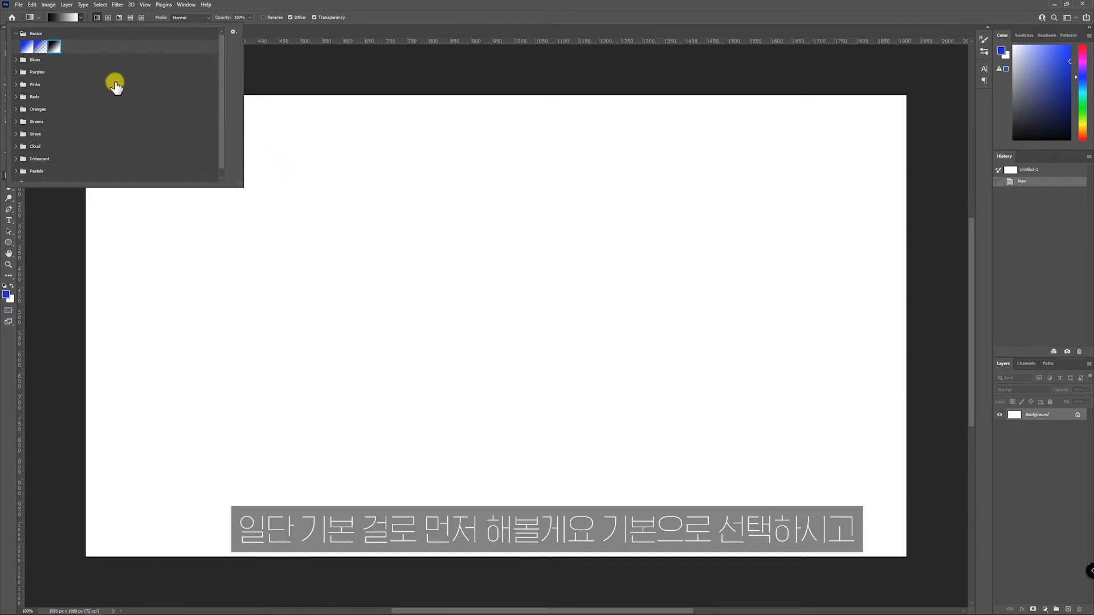
{"action": "left_click", "coordinate": [82, 17]}
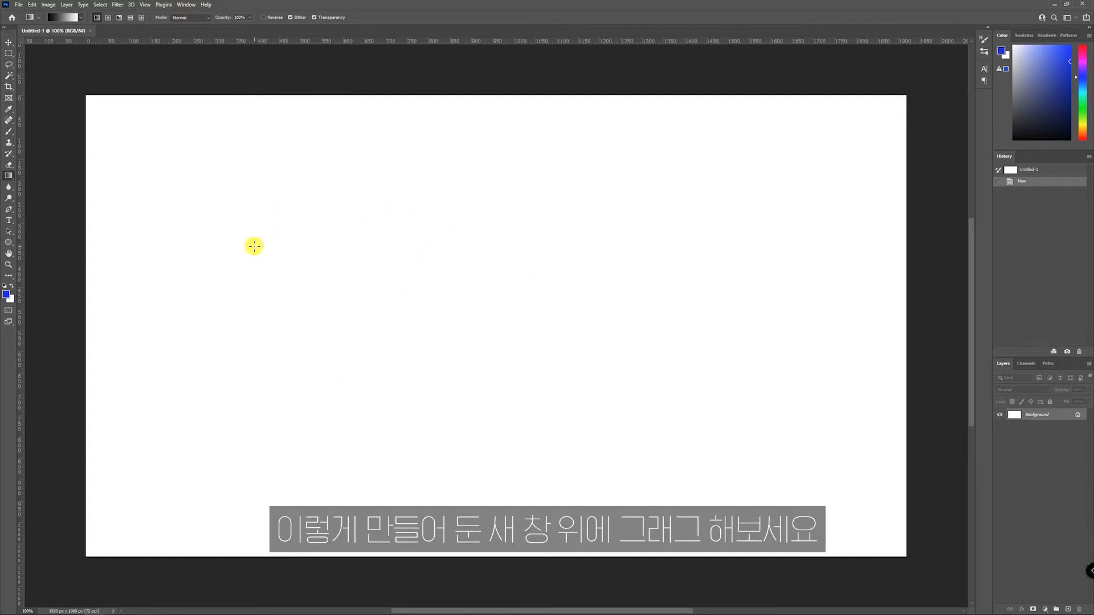
Step: Try the black-to-white linear gradient across the canvas from left to right and from right to left, undoing each one
{"action": "left_click_drag", "start_coordinate": [260, 281], "coordinate": [711, 284]}
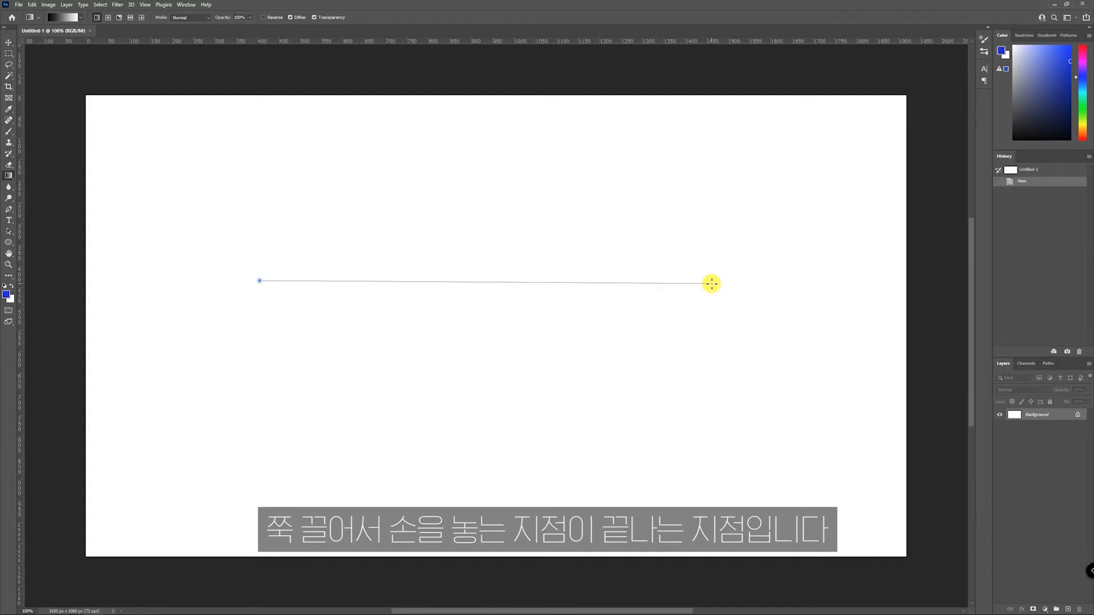
{"action": "left_click_drag", "start_coordinate": [712, 284], "coordinate": [711, 284]}
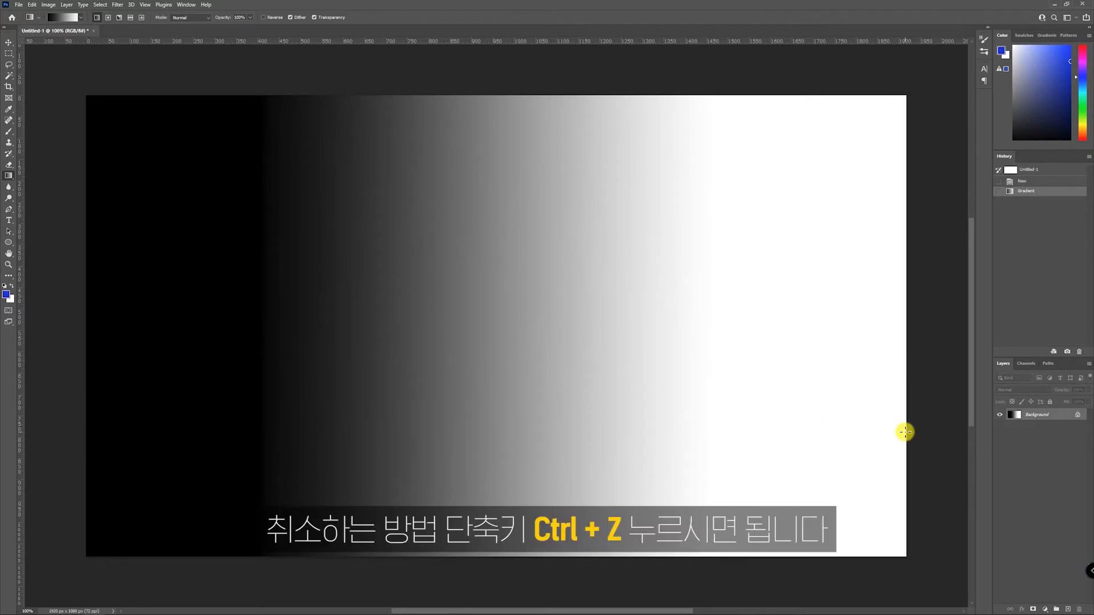
{"action": "key", "text": "ctrl+z"}
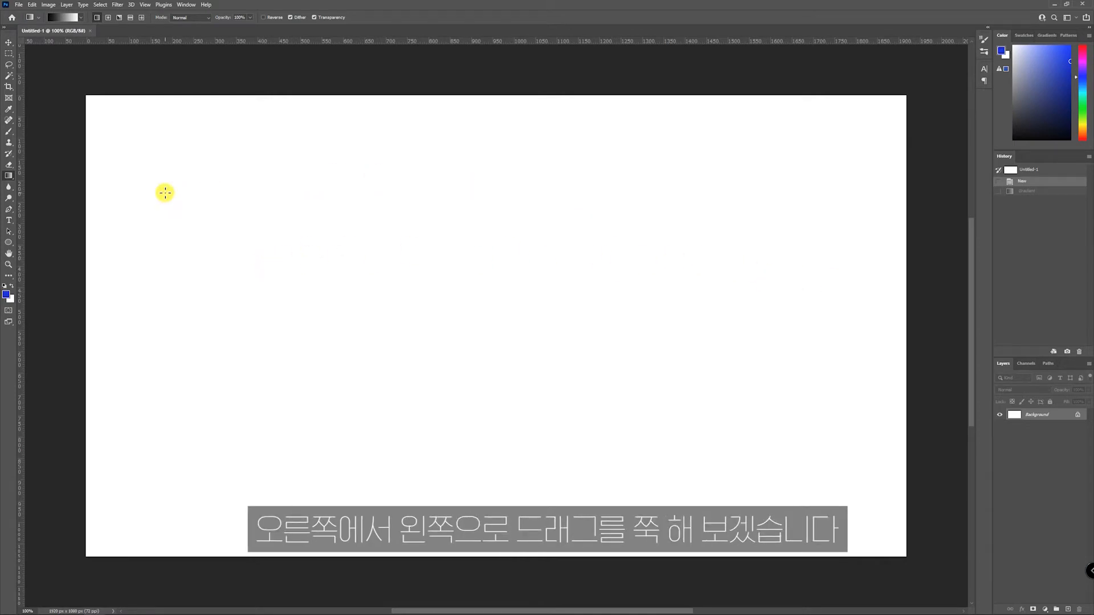
{"action": "left_click_drag", "start_coordinate": [791, 286], "coordinate": [237, 289]}
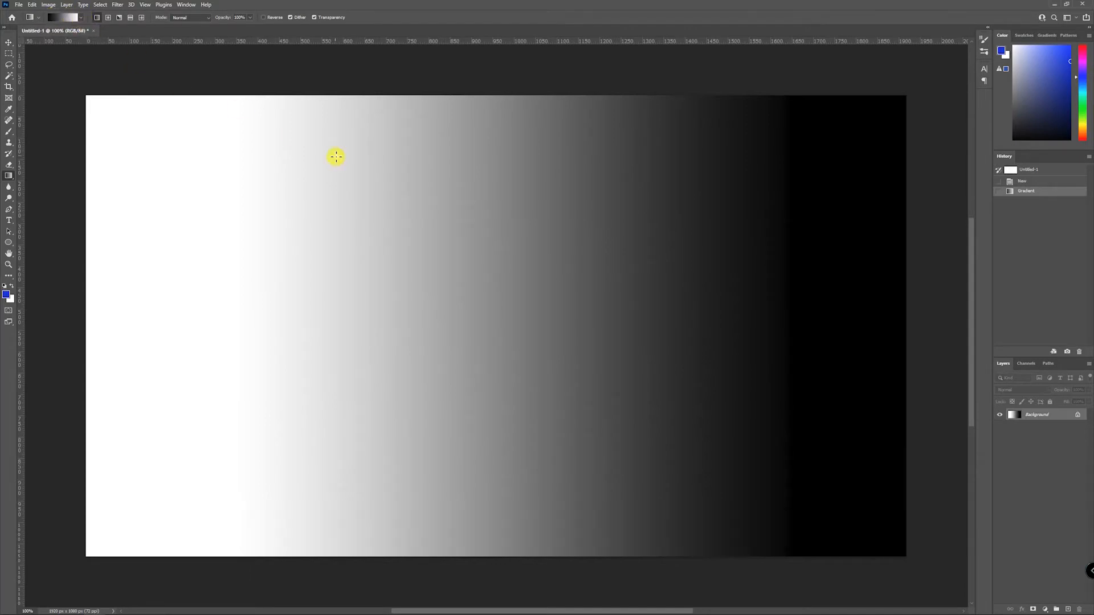
{"action": "key", "text": "ctrl+z"}
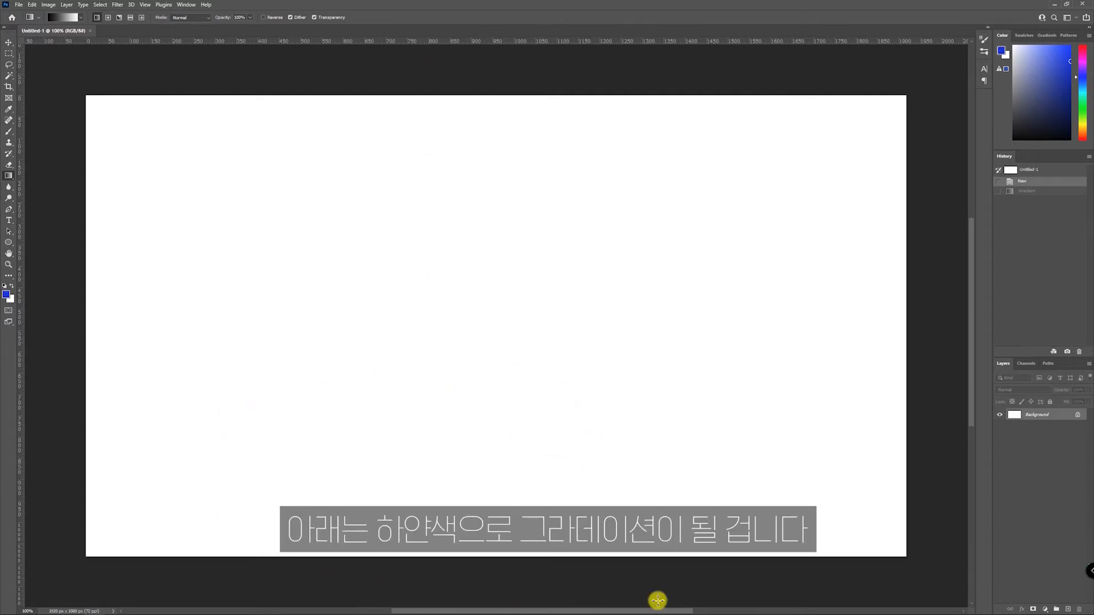
Step: Apply the black-to-white linear gradient vertically from top to bottom, and again over it from bottom to top
{"action": "left_click_drag", "start_coordinate": [469, 147], "coordinate": [467, 424]}
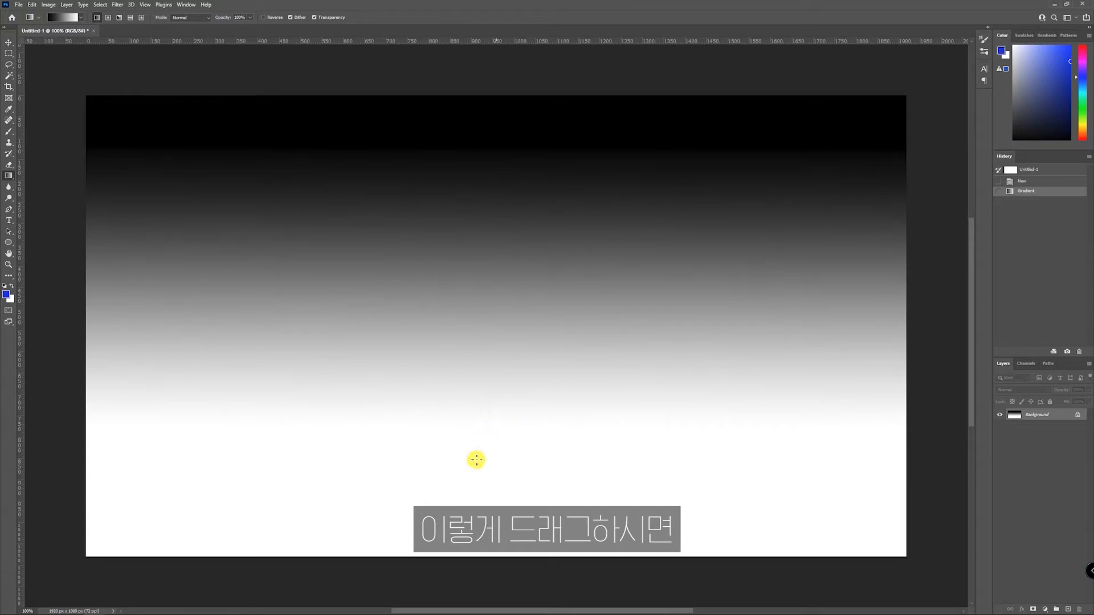
{"action": "left_click_drag", "start_coordinate": [505, 458], "coordinate": [509, 185]}
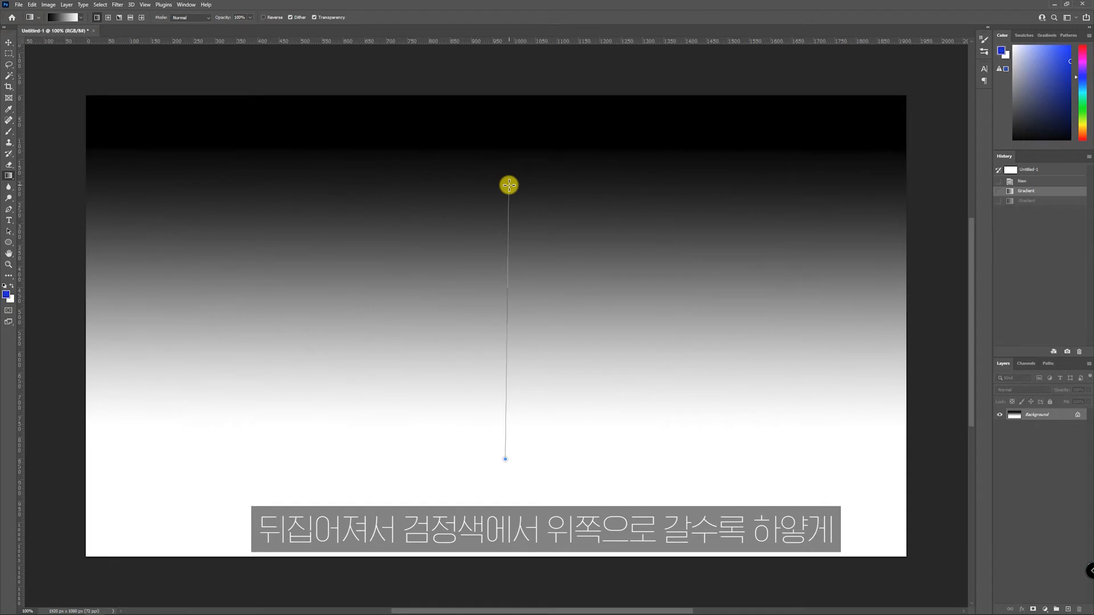
{"action": "left_click_drag", "start_coordinate": [509, 185], "coordinate": [509, 184]}
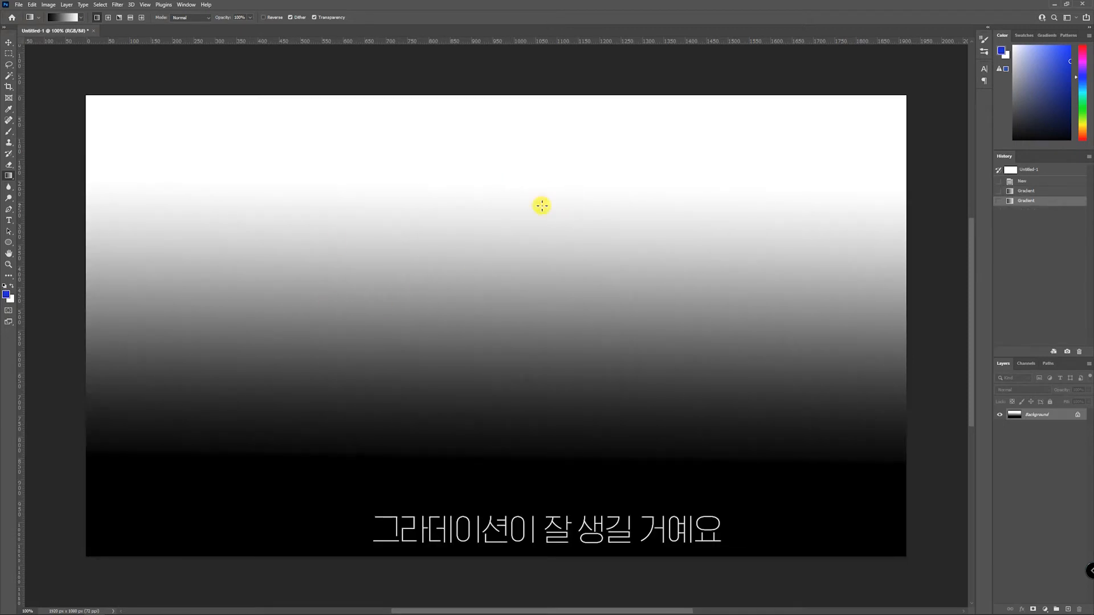
Step: Choose the Foreground to Background gradient preset and set the foreground colour to light pink
{"action": "left_click", "coordinate": [81, 17]}
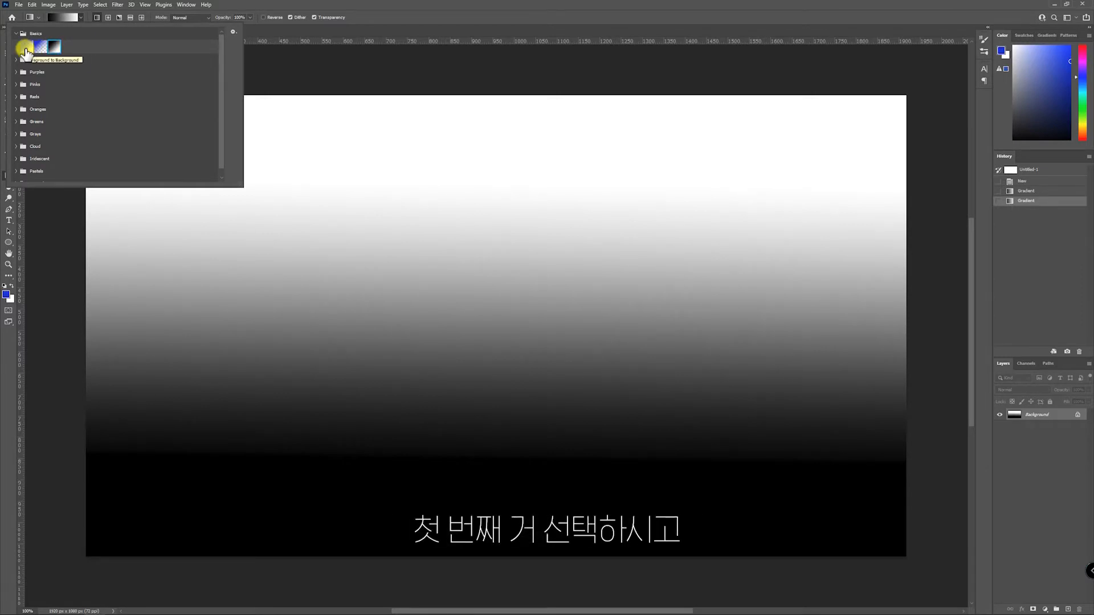
{"action": "left_click", "coordinate": [25, 48]}
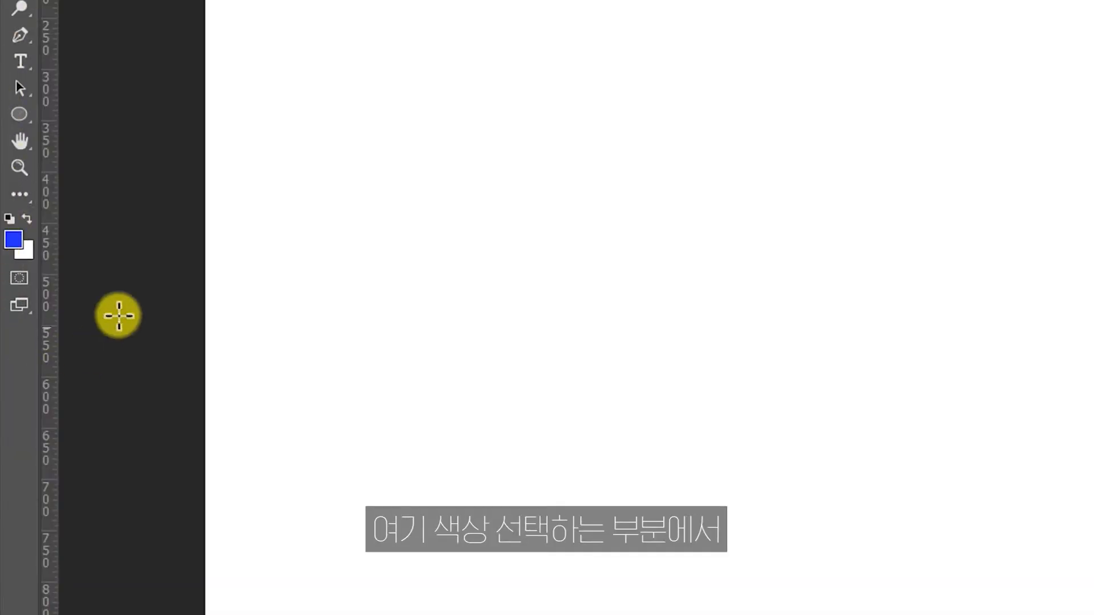
{"action": "left_click", "coordinate": [13, 239]}
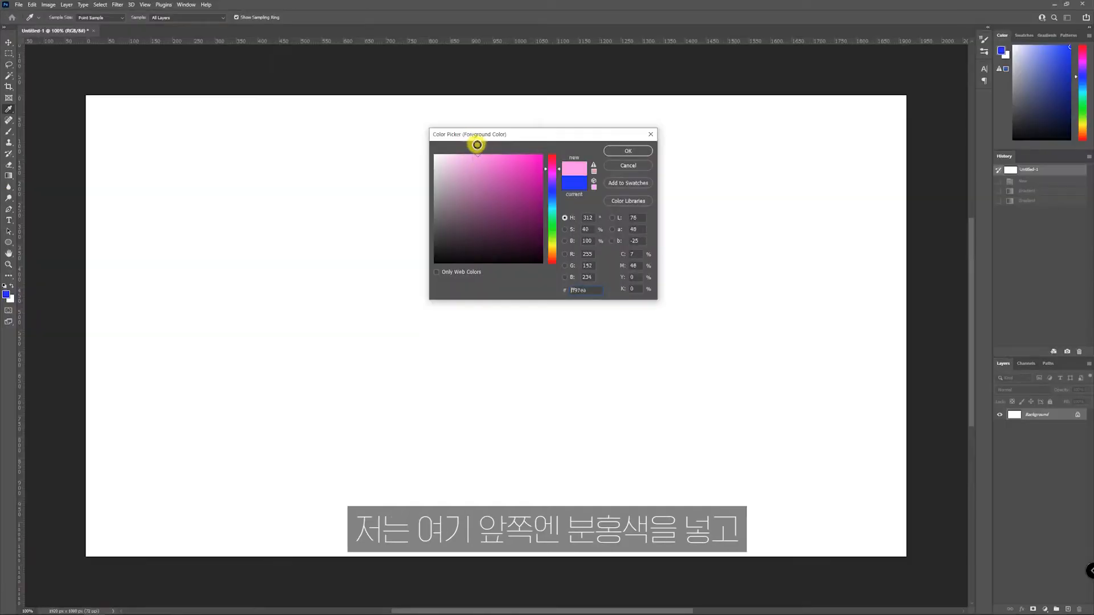
{"action": "mouse_move", "coordinate": [477, 145]}
{"action": "left_mouse_down"}
{"action": "mouse_move", "coordinate": [455, 191]}
{"action": "mouse_move", "coordinate": [459, 130]}
{"action": "left_mouse_up"}
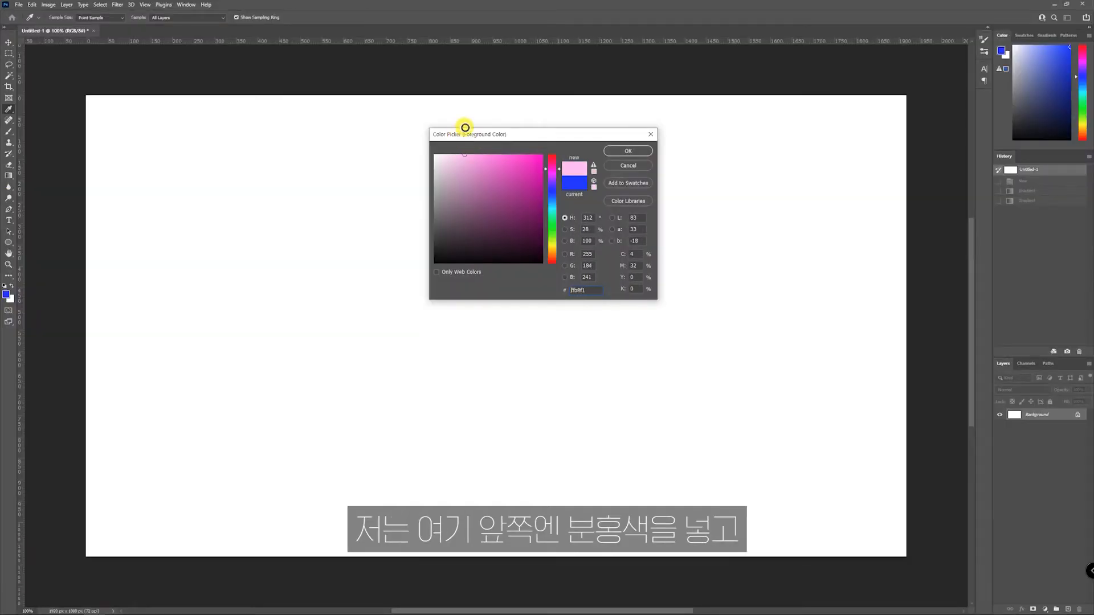
{"action": "left_click", "coordinate": [619, 153]}
Step: Set the background colour to a light sky blue
{"action": "left_click", "coordinate": [12, 298]}
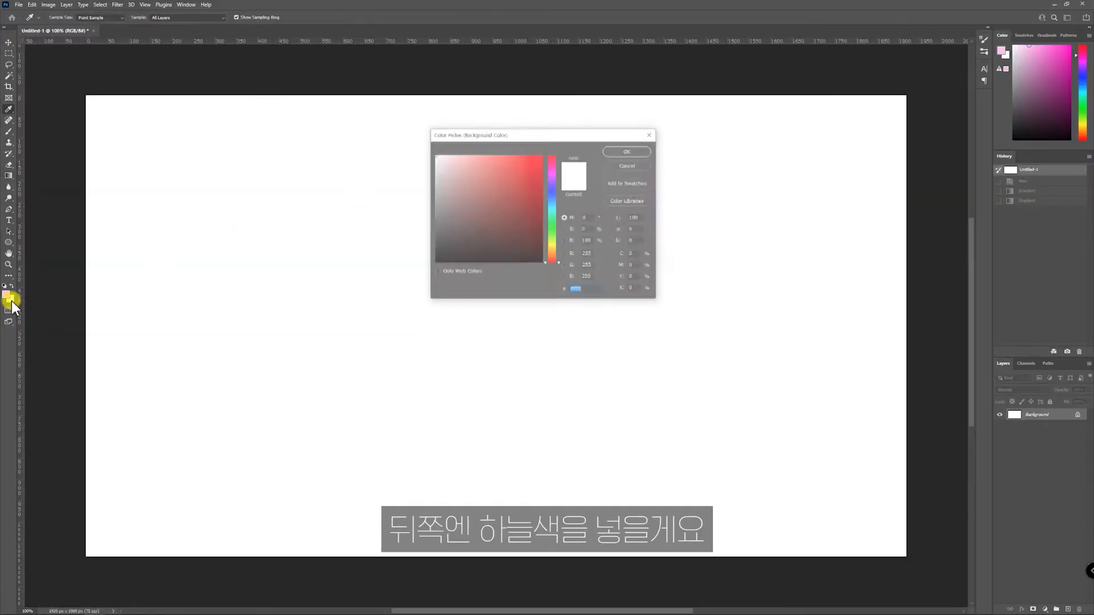
{"action": "left_click", "coordinate": [552, 201]}
{"action": "left_click_drag", "start_coordinate": [471, 190], "coordinate": [480, 145]}
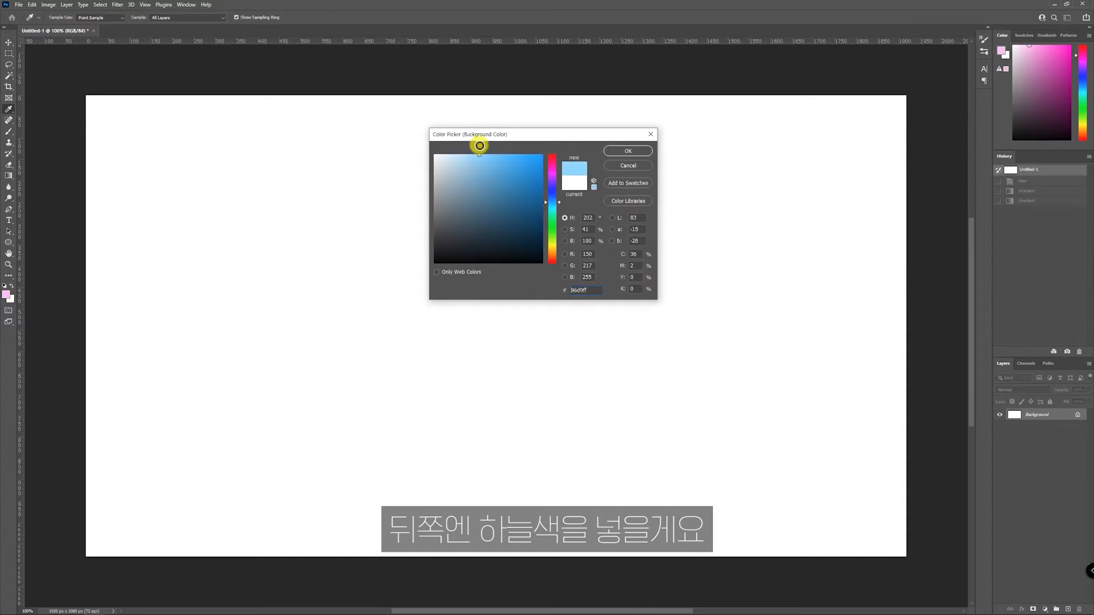
{"action": "left_click", "coordinate": [465, 153]}
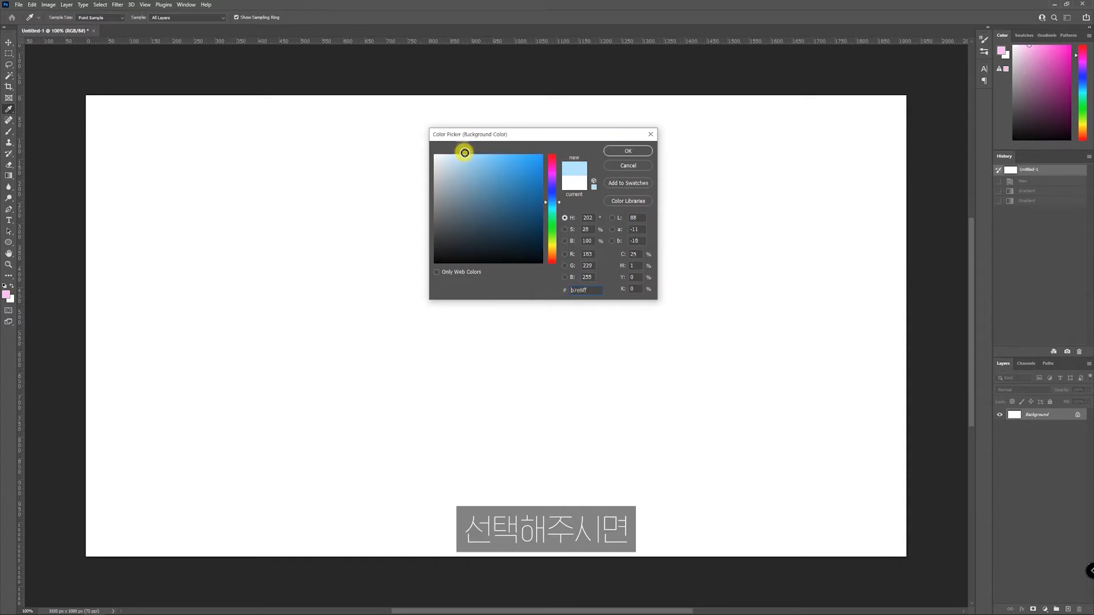
{"action": "left_click", "coordinate": [627, 151]}
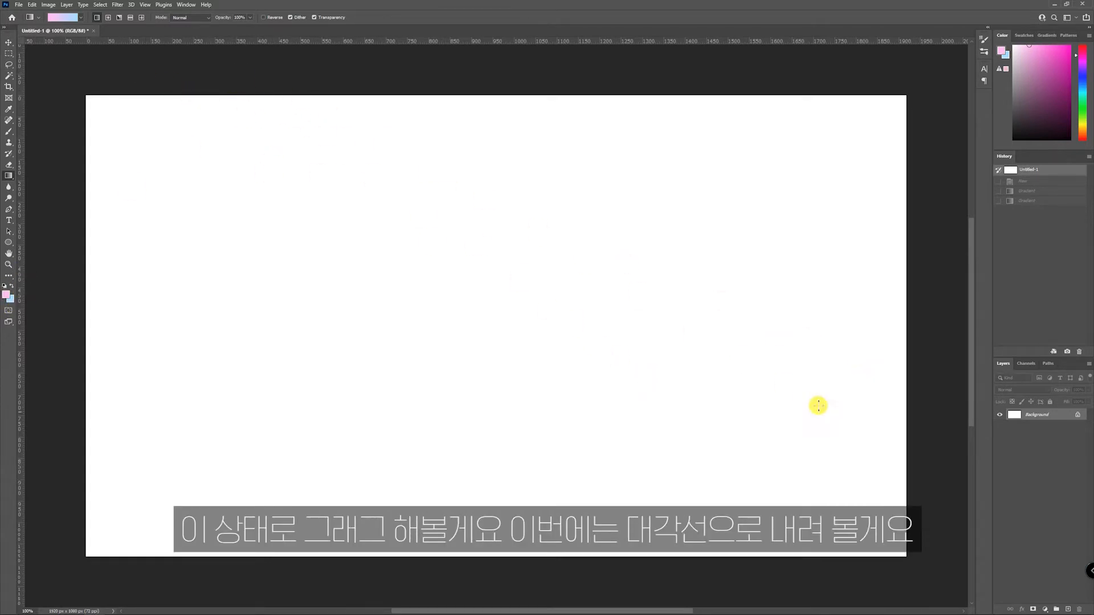
Step: Apply the pink-to-blue gradient diagonally from the canvas's upper left to its lower right, and again in the opposite direction
{"action": "left_click_drag", "start_coordinate": [192, 143], "coordinate": [823, 486]}
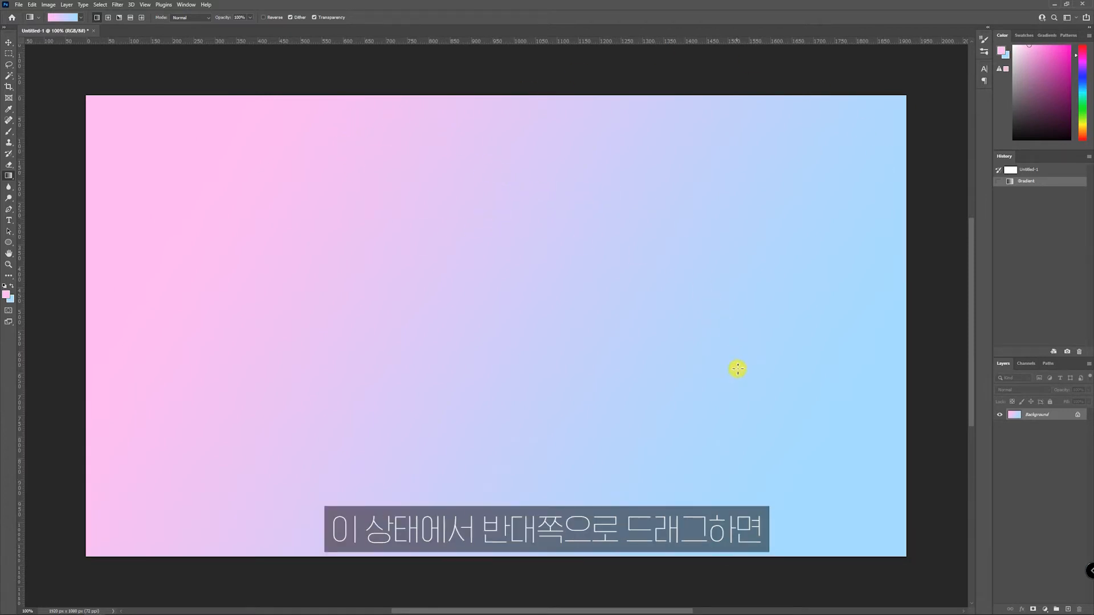
{"action": "left_click_drag", "start_coordinate": [779, 483], "coordinate": [171, 127]}
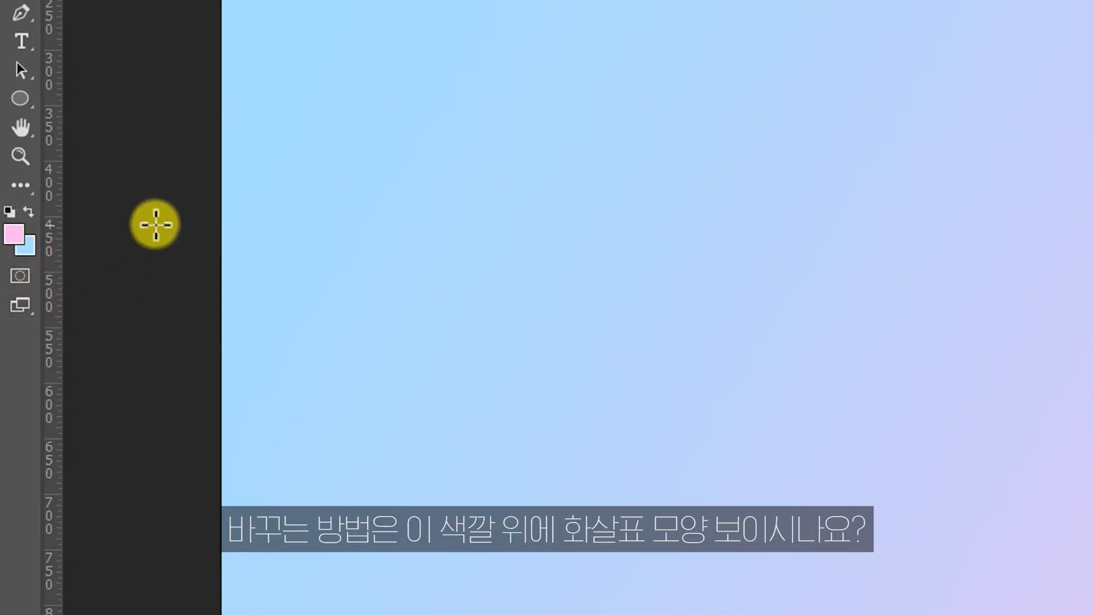
Step: Swap the foreground and background colours back and forth, ending with pink in the foreground and blue in the background
{"action": "left_click", "coordinate": [29, 212]}
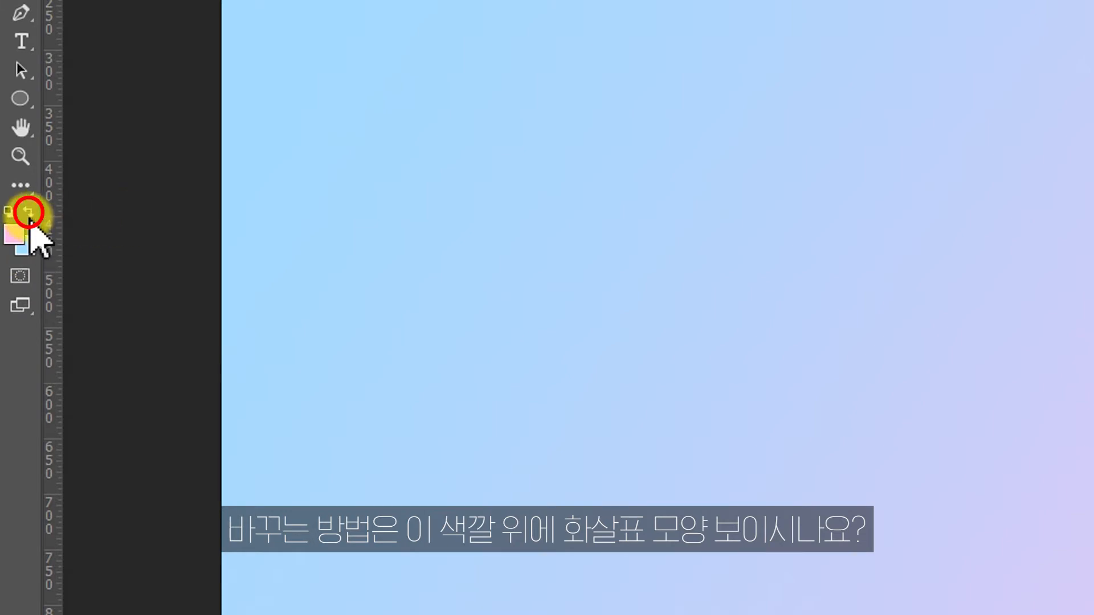
{"action": "left_click", "coordinate": [30, 213]}
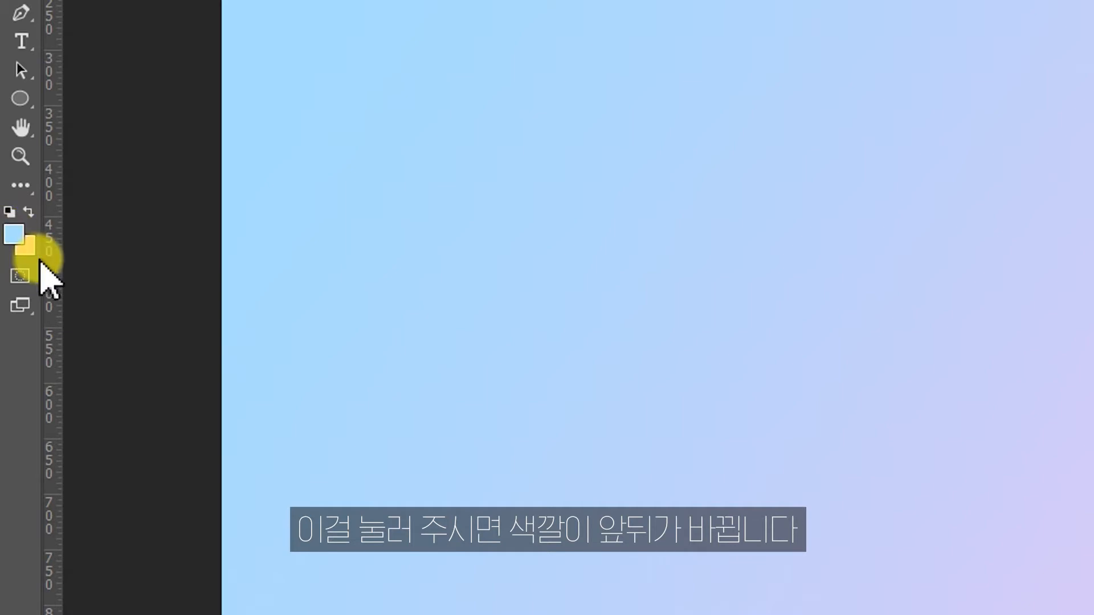
{"action": "left_click", "coordinate": [27, 212]}
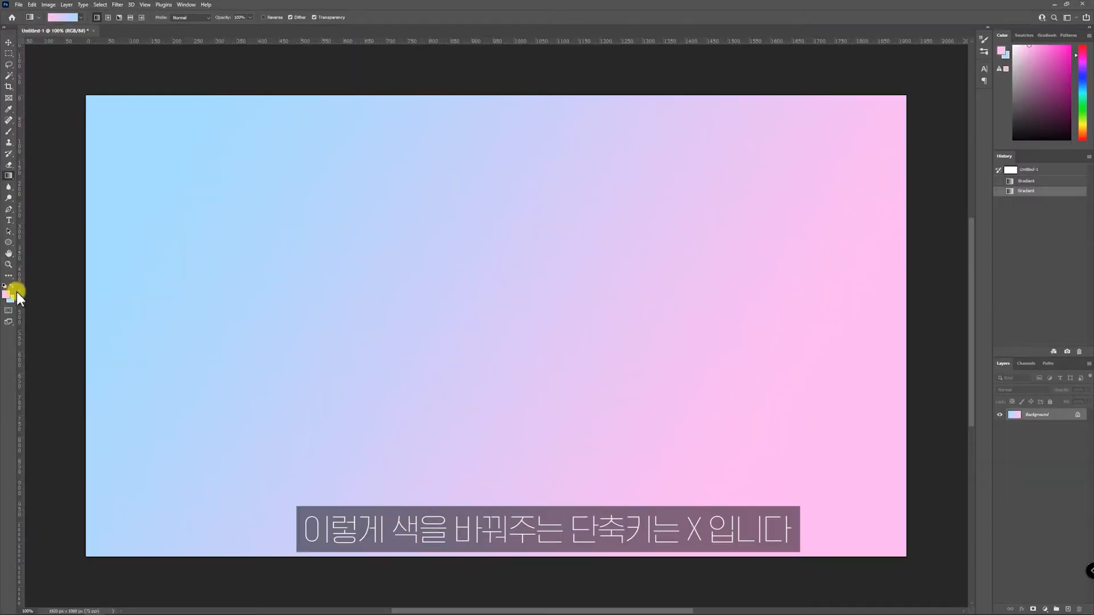
{"action": "key", "text": "x"}
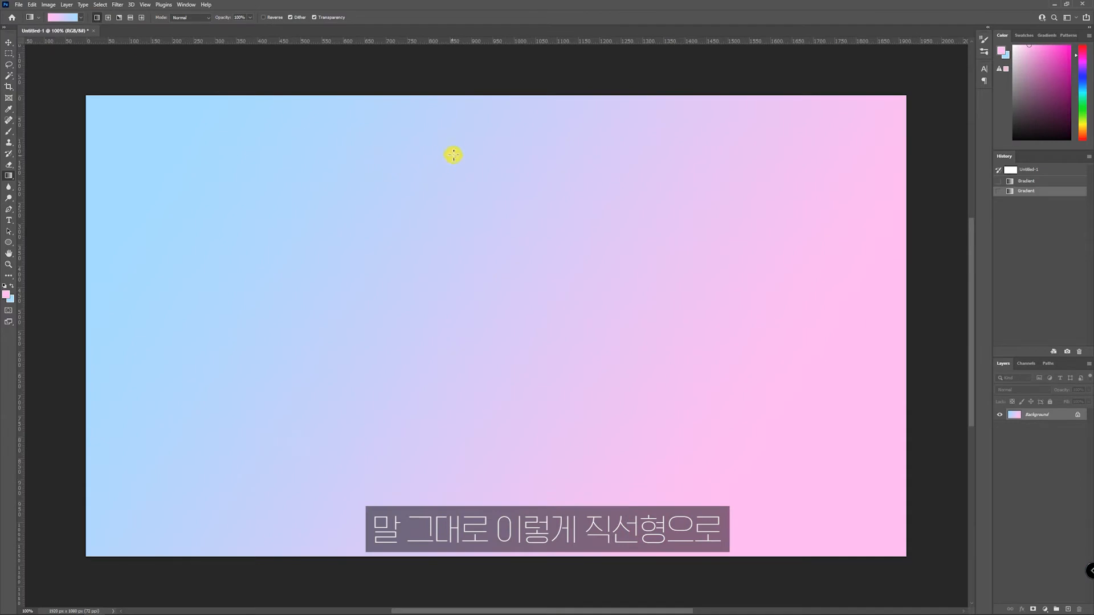
Step: Try linear gradients across the middle of the canvas, vertically and horizontally, each in both directions
{"action": "left_click_drag", "start_coordinate": [454, 155], "coordinate": [458, 402]}
{"action": "left_click_drag", "start_coordinate": [617, 288], "coordinate": [364, 284]}
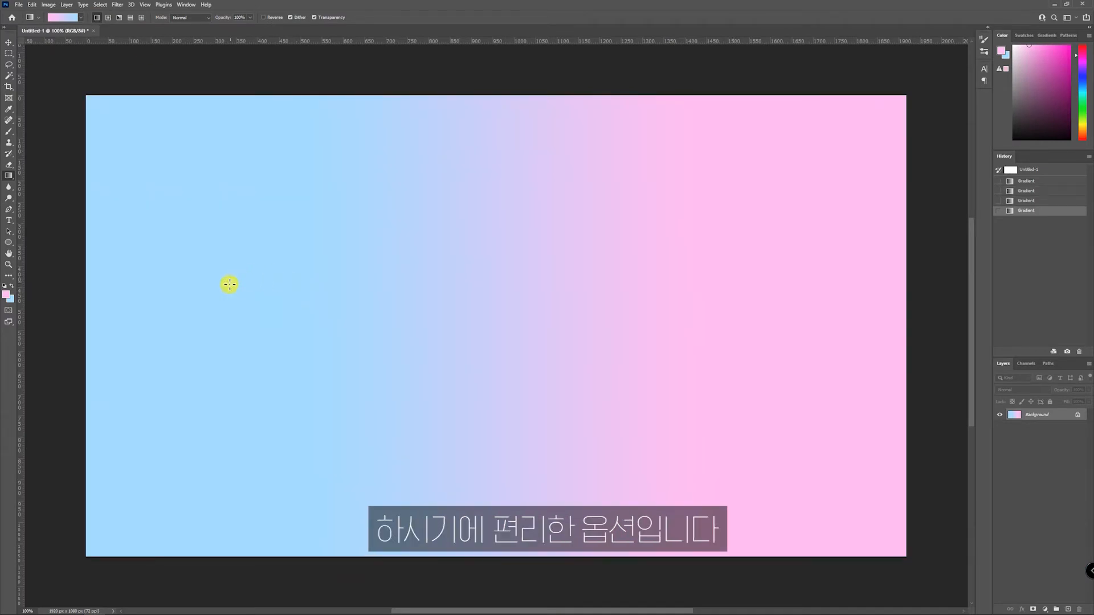
{"action": "left_click_drag", "start_coordinate": [295, 283], "coordinate": [638, 302]}
{"action": "left_click_drag", "start_coordinate": [435, 156], "coordinate": [443, 391]}
{"action": "left_click_drag", "start_coordinate": [444, 453], "coordinate": [440, 231]}
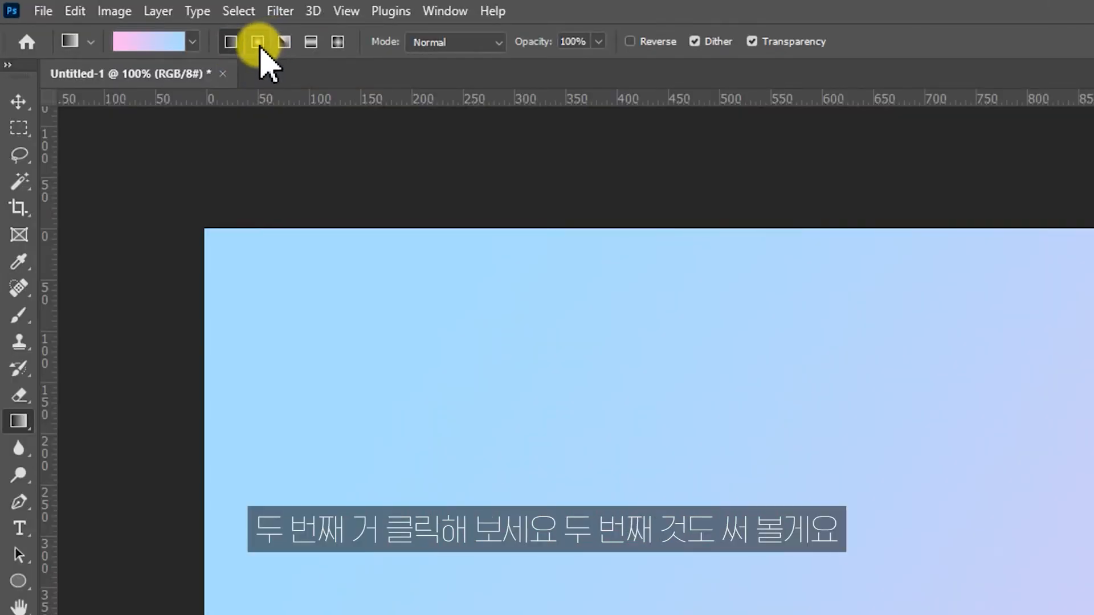
Step: Apply radial gradients from the canvas centre, a large and a smaller one with pink in the middle and one with the colours swapped
{"action": "left_click", "coordinate": [259, 45]}
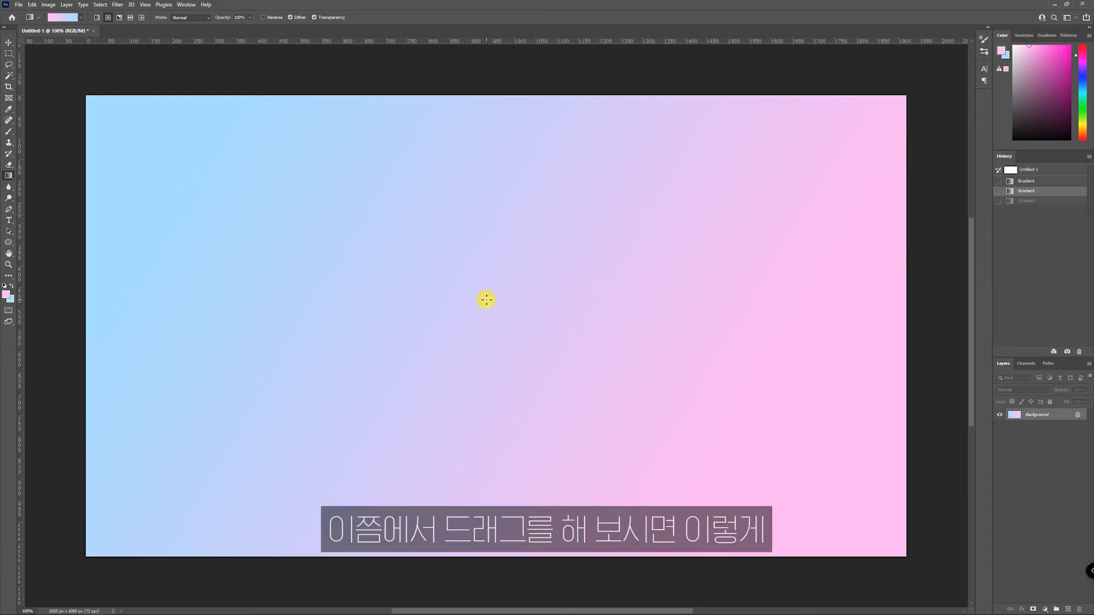
{"action": "left_click_drag", "start_coordinate": [486, 299], "coordinate": [758, 300]}
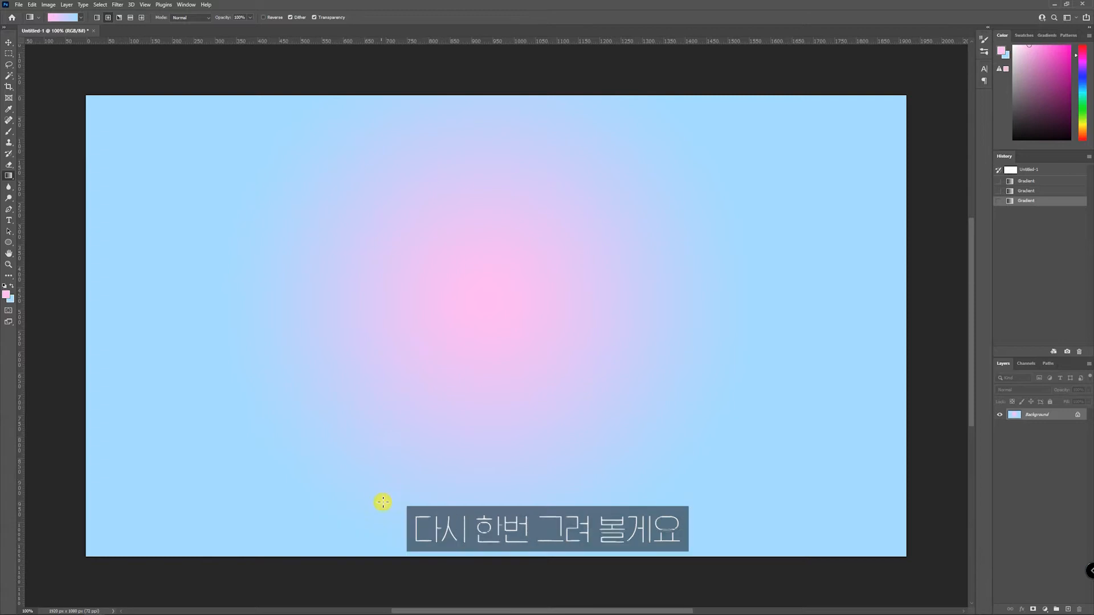
{"action": "left_click_drag", "start_coordinate": [476, 330], "coordinate": [649, 335]}
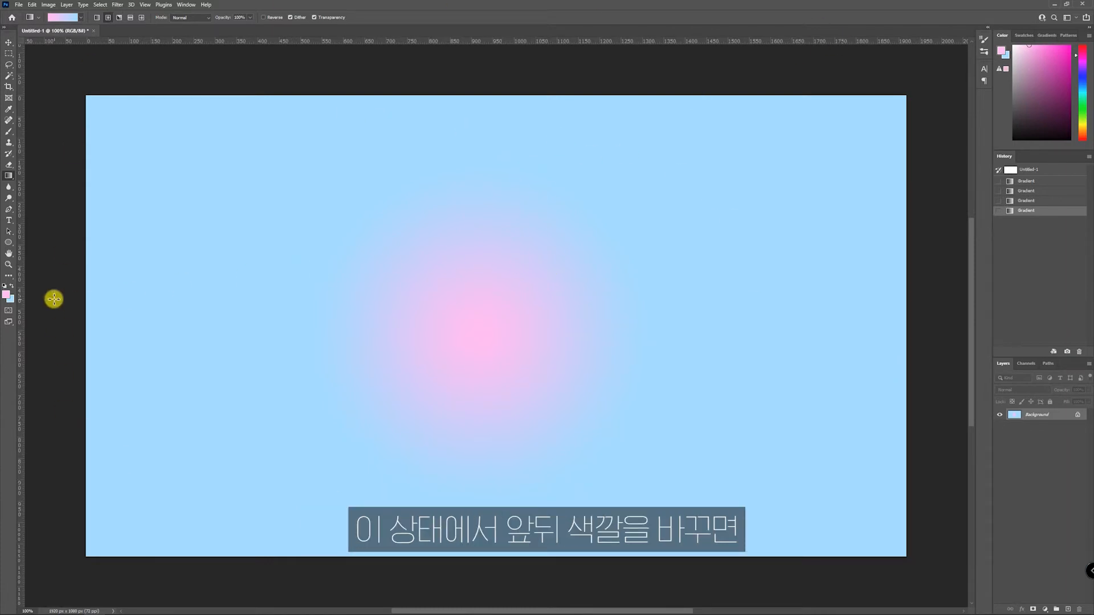
{"action": "key", "text": "x"}
{"action": "left_click_drag", "start_coordinate": [472, 299], "coordinate": [707, 306]}
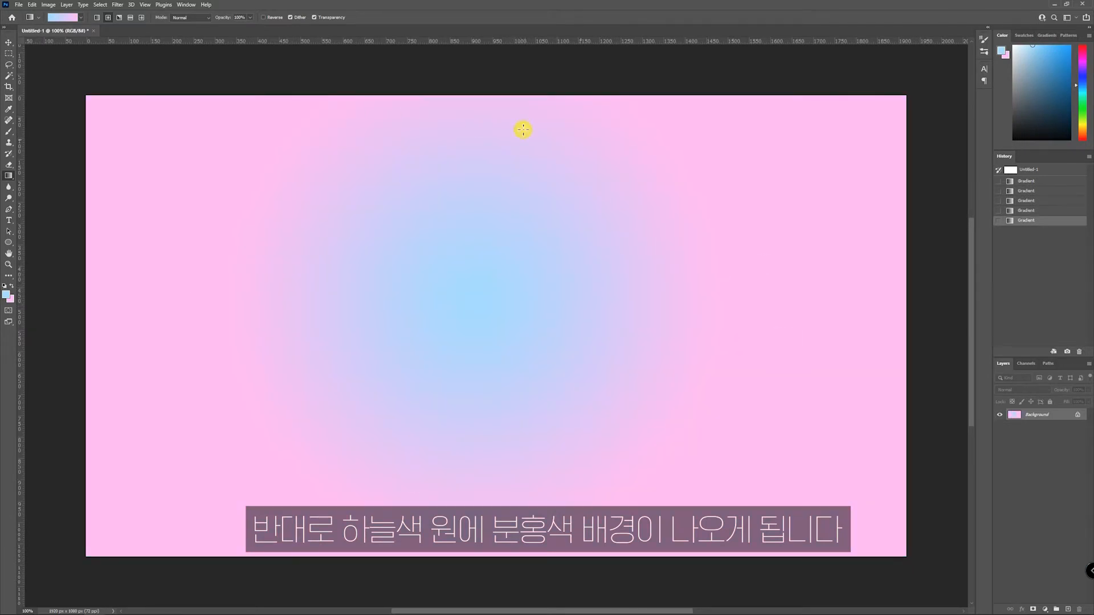
Step: Apply angle gradients from the canvas centre, one straight down, one to the right and one diagonally to the lower left
{"action": "left_click", "coordinate": [118, 17]}
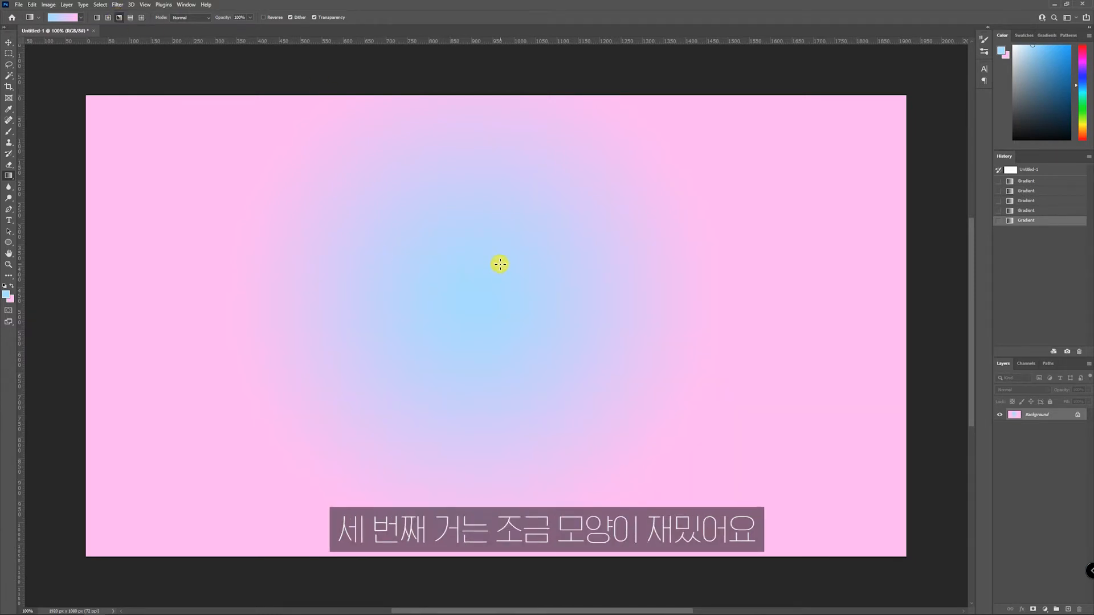
{"action": "left_click_drag", "start_coordinate": [505, 290], "coordinate": [506, 504]}
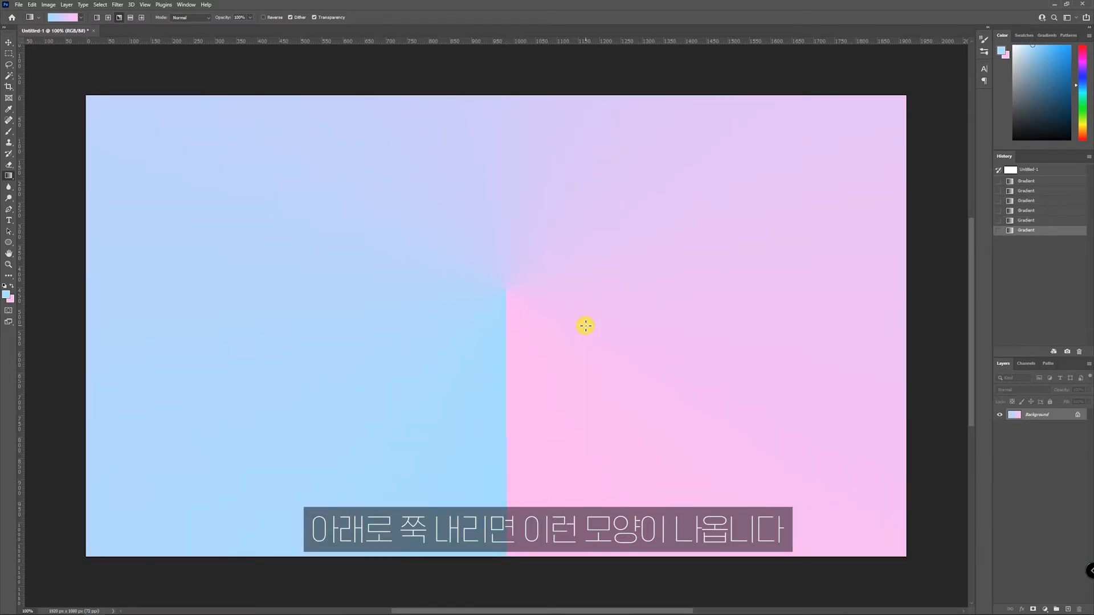
{"action": "left_click_drag", "start_coordinate": [465, 280], "coordinate": [757, 281]}
{"action": "left_click_drag", "start_coordinate": [480, 218], "coordinate": [165, 518]}
{"action": "key", "text": "ctrl+z"}
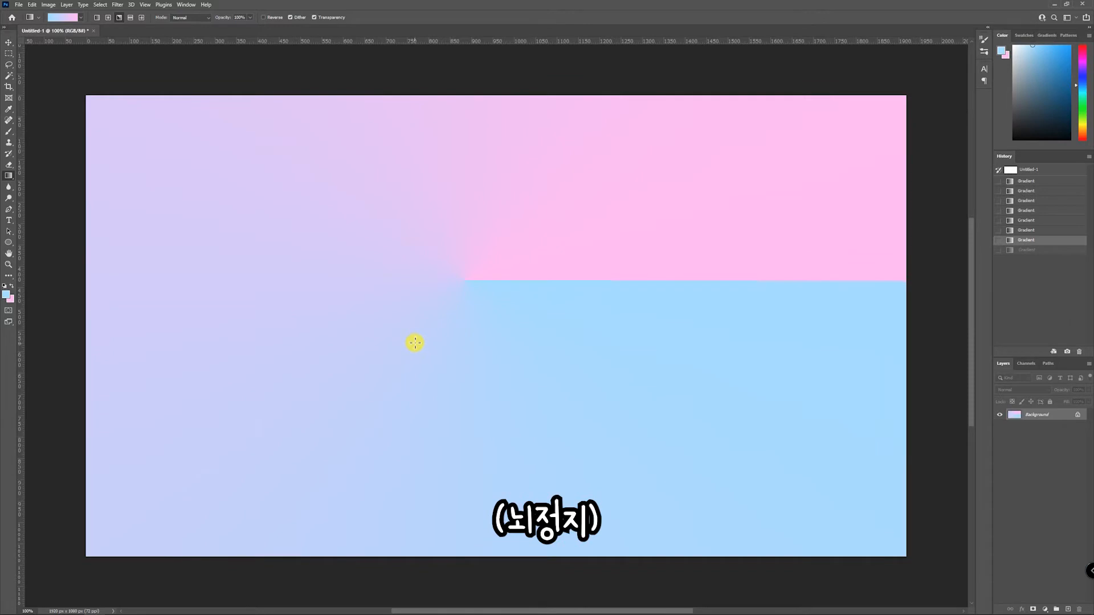
{"action": "left_click_drag", "start_coordinate": [414, 327], "coordinate": [214, 558]}
{"action": "key", "text": "ctrl+z"}
{"action": "left_click_drag", "start_coordinate": [464, 292], "coordinate": [224, 502]}
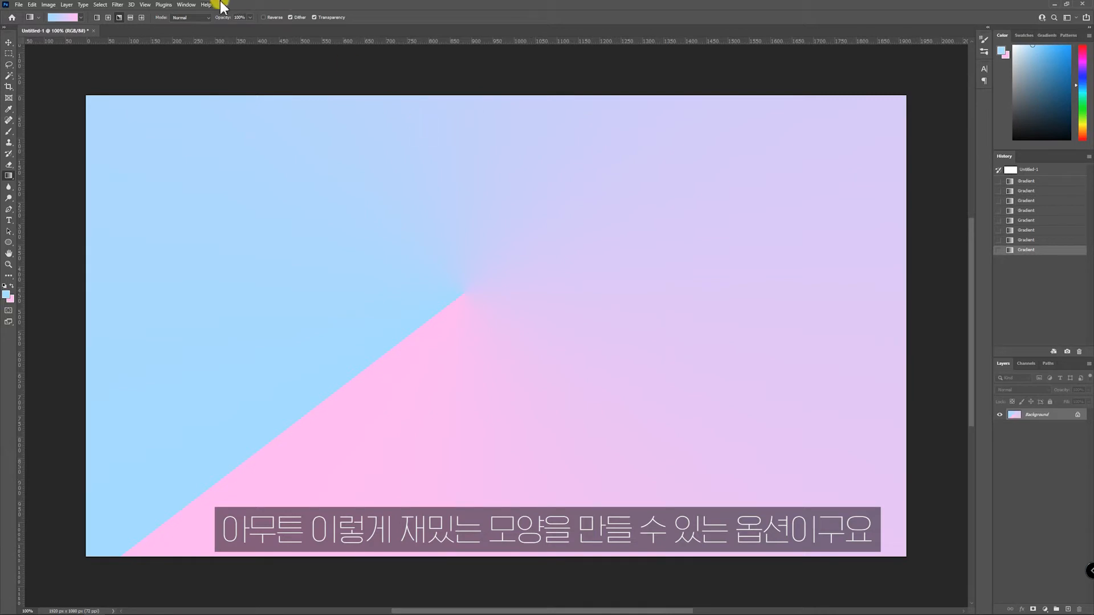
Step: Apply a reflected gradient from the canvas centre downward, and again over it from the centre to the right
{"action": "left_click", "coordinate": [131, 18]}
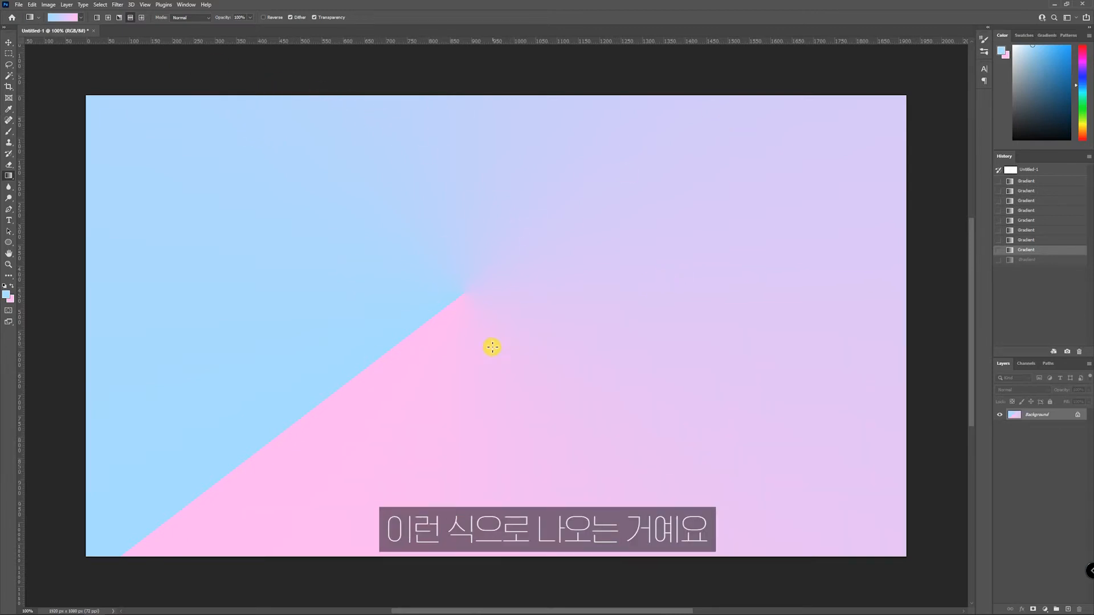
{"action": "left_click_drag", "start_coordinate": [498, 317], "coordinate": [496, 481]}
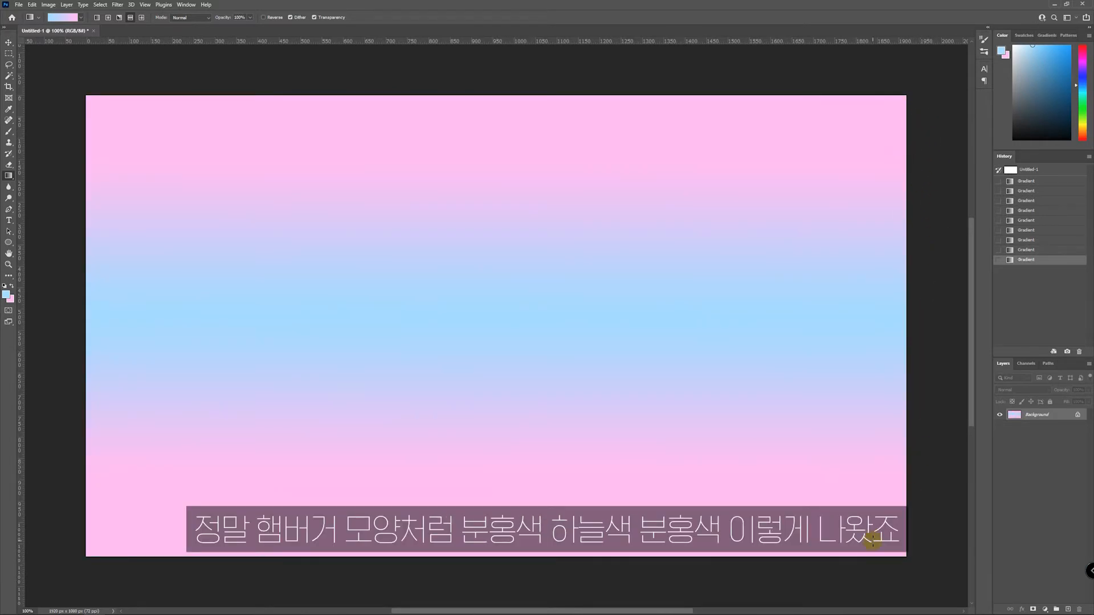
{"action": "left_click_drag", "start_coordinate": [480, 299], "coordinate": [704, 298]}
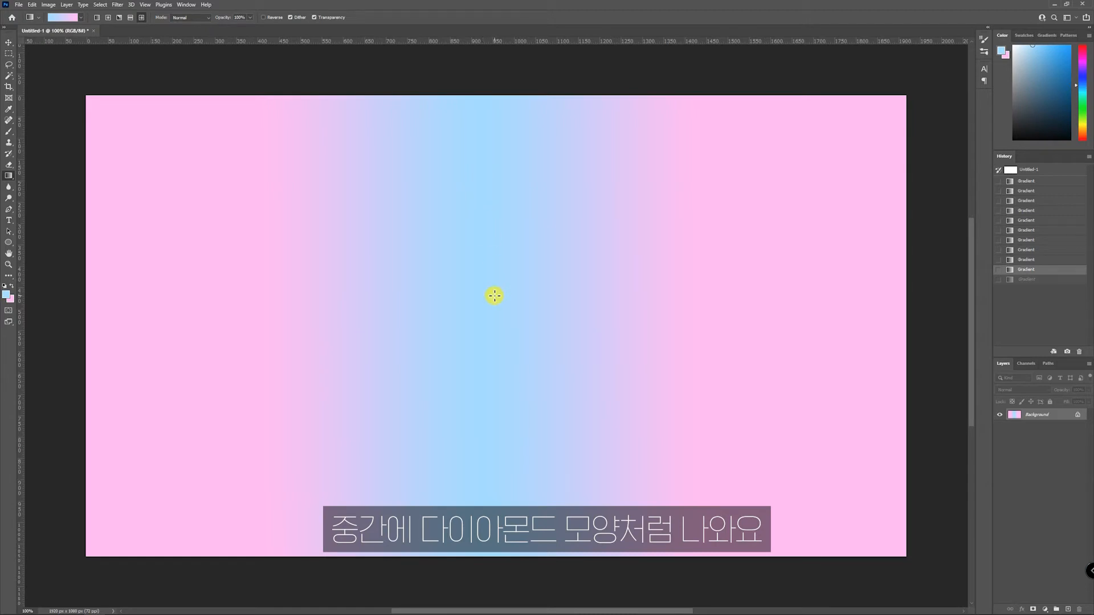
Step: Apply a large blue diamond gradient at the canvas centre, a small one above it, and a small pink one with swapped colours
{"action": "left_click_drag", "start_coordinate": [495, 295], "coordinate": [721, 297]}
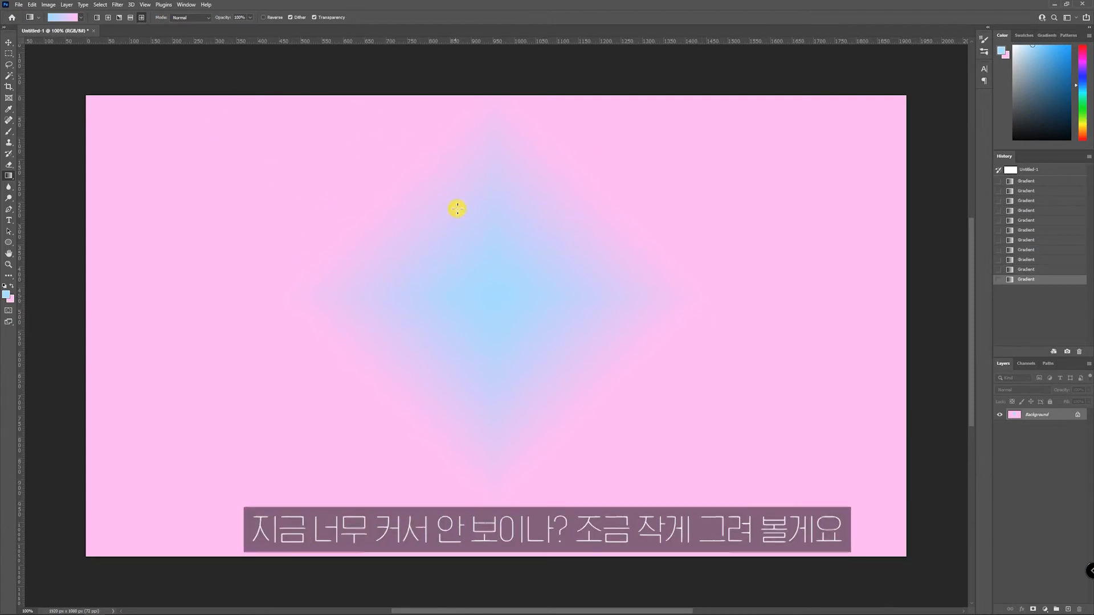
{"action": "left_click_drag", "start_coordinate": [477, 232], "coordinate": [507, 232]}
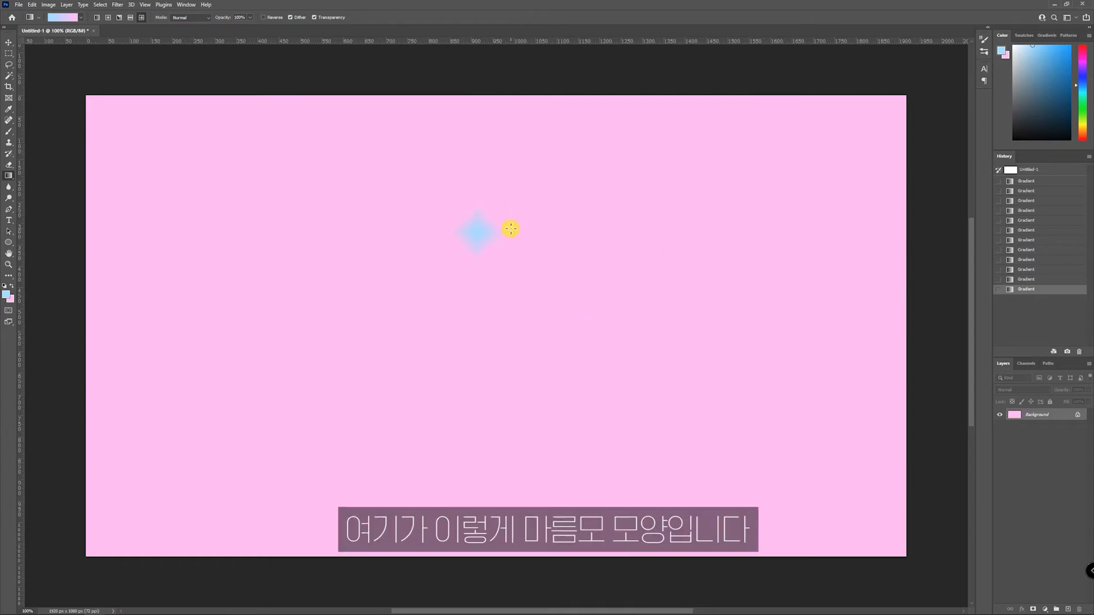
{"action": "left_click", "coordinate": [12, 285]}
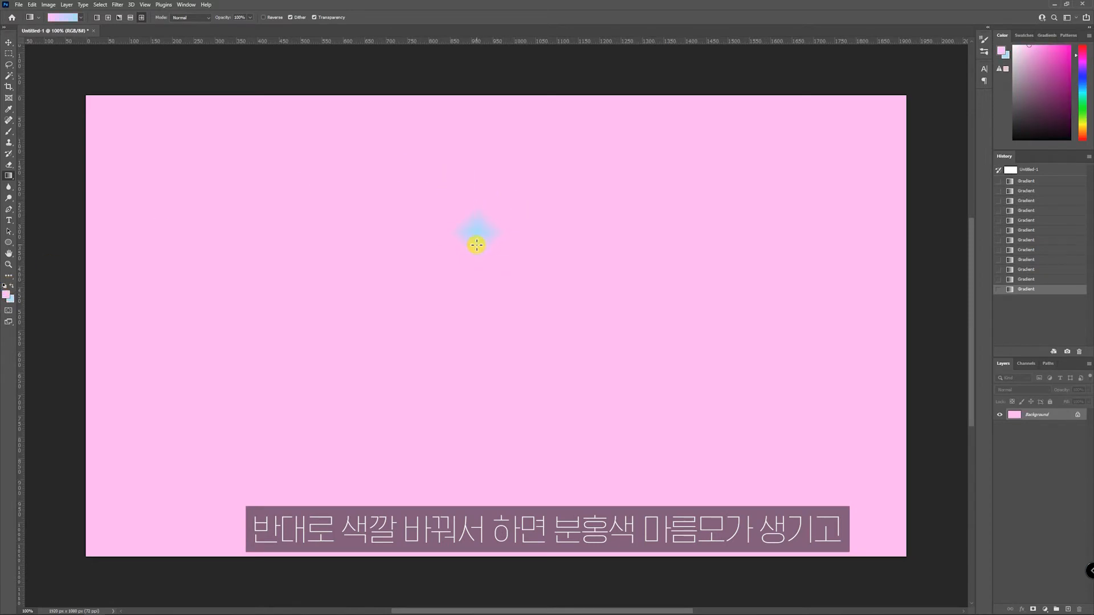
{"action": "left_click_drag", "start_coordinate": [587, 208], "coordinate": [635, 206]}
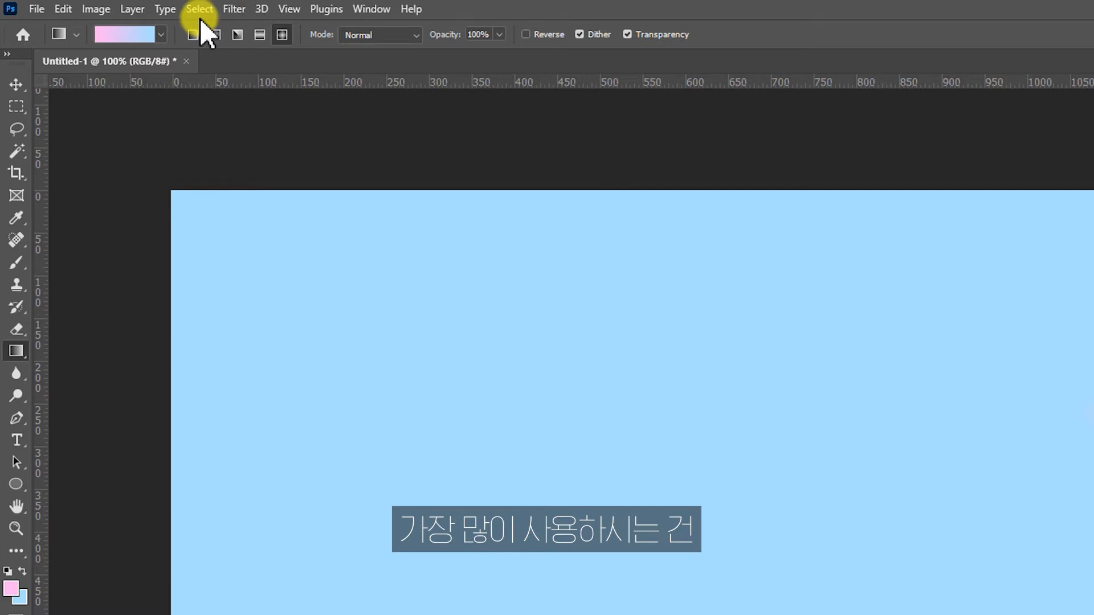
Step: Apply a pink-to-blue linear gradient diagonally from the canvas's upper left toward its lower right
{"action": "left_click", "coordinate": [192, 33]}
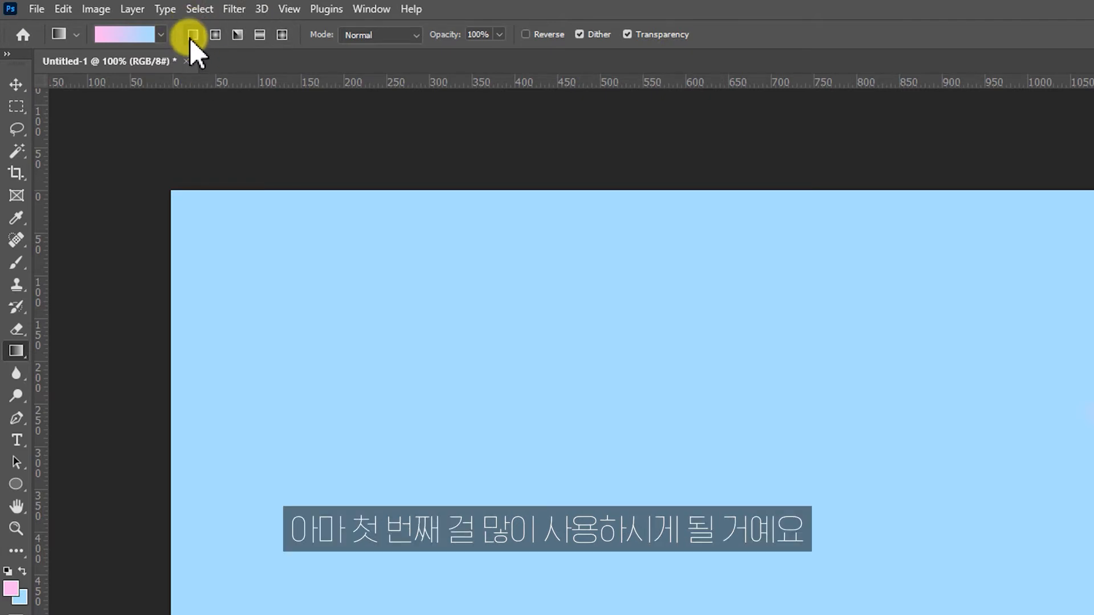
{"action": "left_click_drag", "start_coordinate": [220, 245], "coordinate": [1083, 613]}
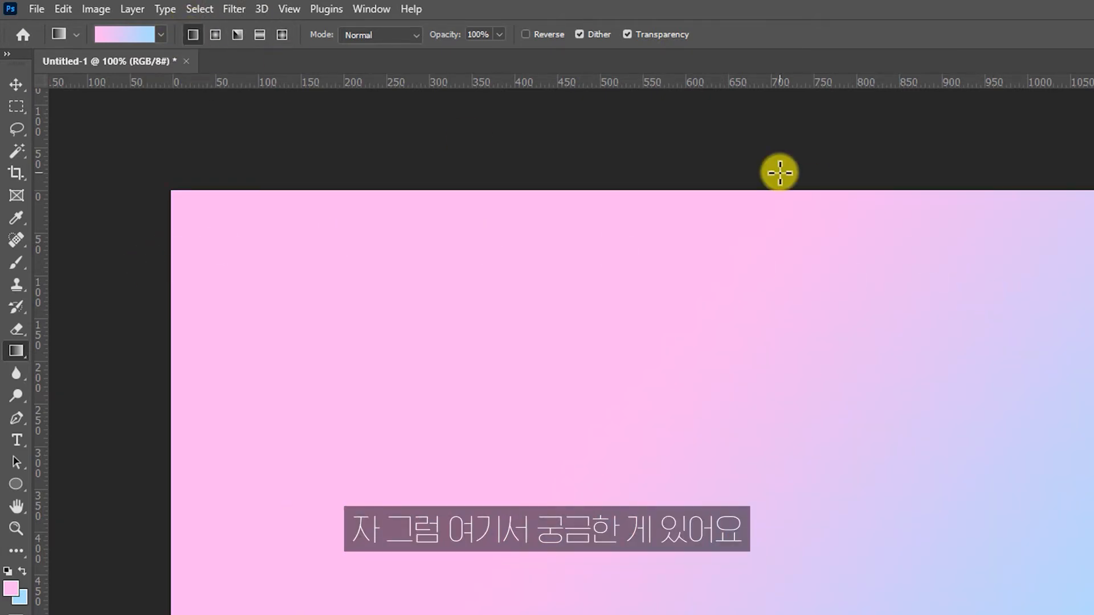
Step: Choose the Foreground to Transparent gradient preset and create a new blank 1920 × 1080 px document
{"action": "left_click", "coordinate": [160, 32]}
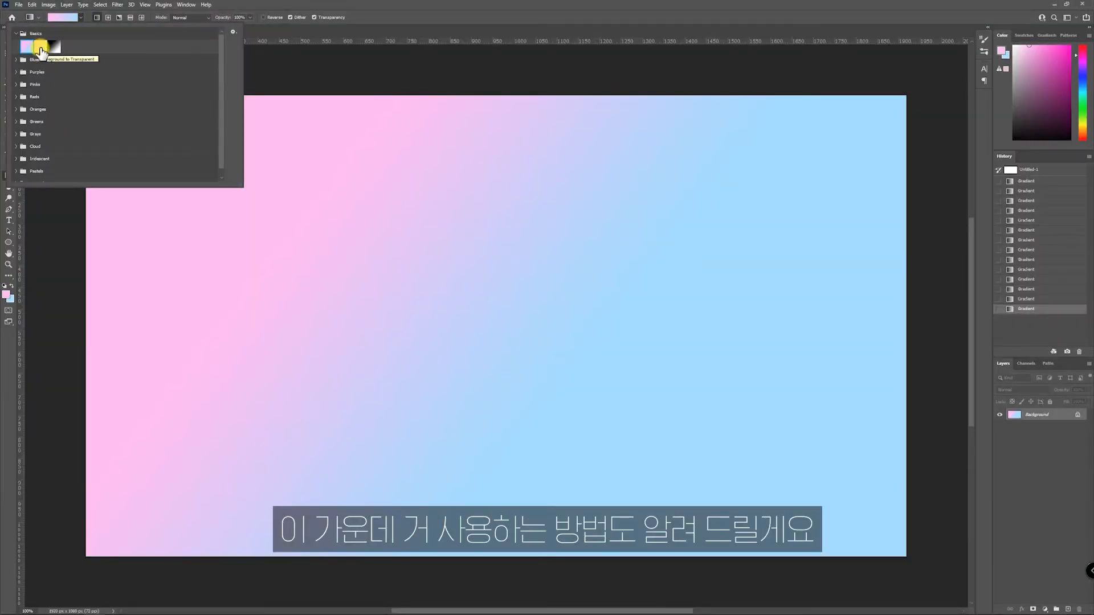
{"action": "left_click", "coordinate": [41, 50]}
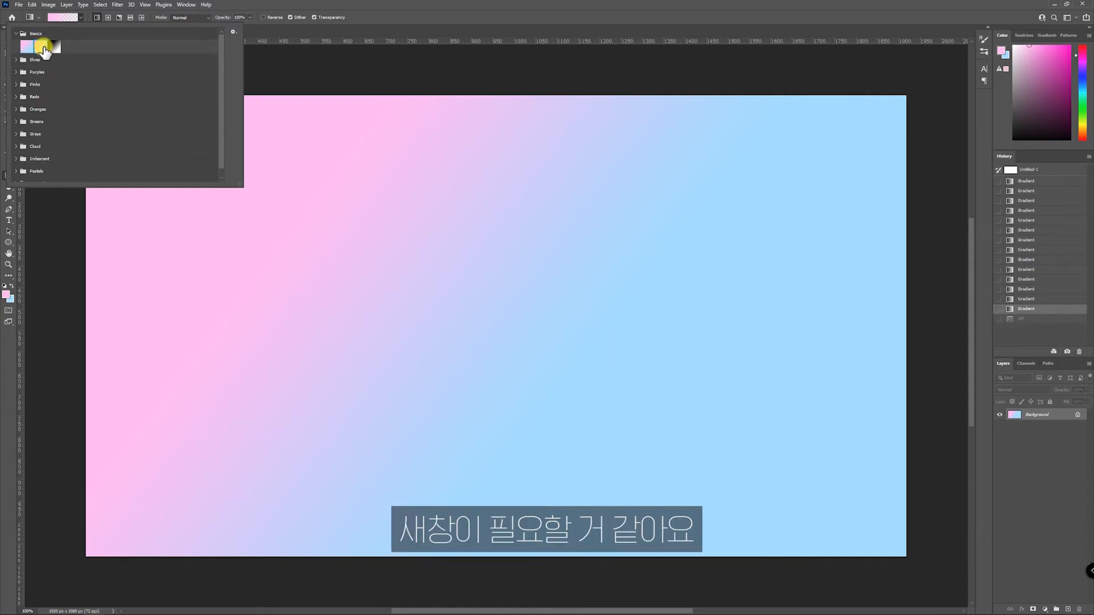
{"action": "key", "text": "Return"}
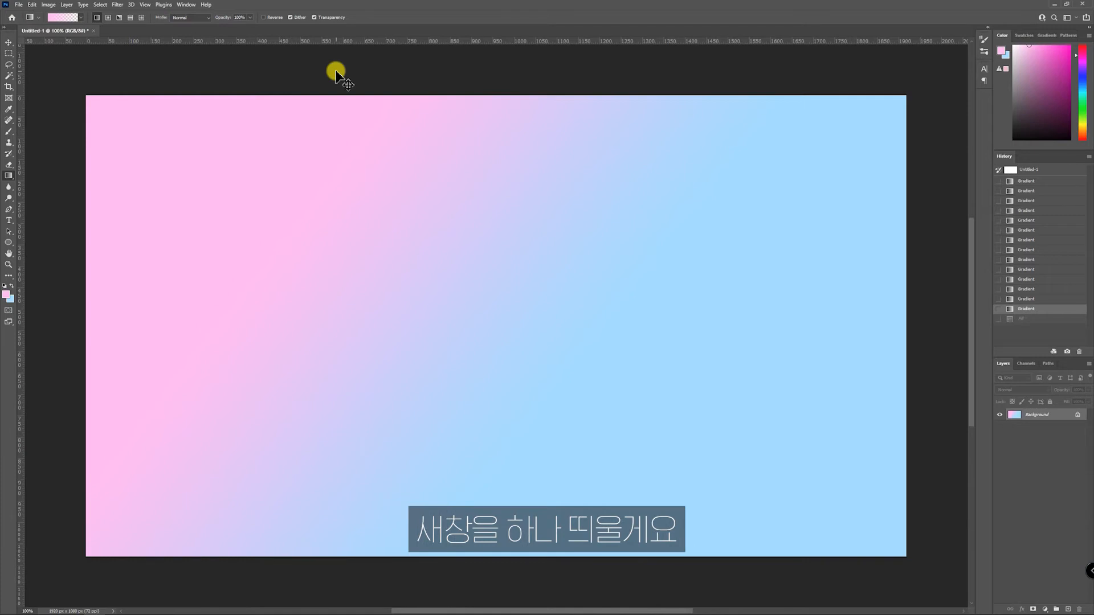
{"action": "key", "text": "ctrl+n"}
{"action": "key", "text": "Return"}
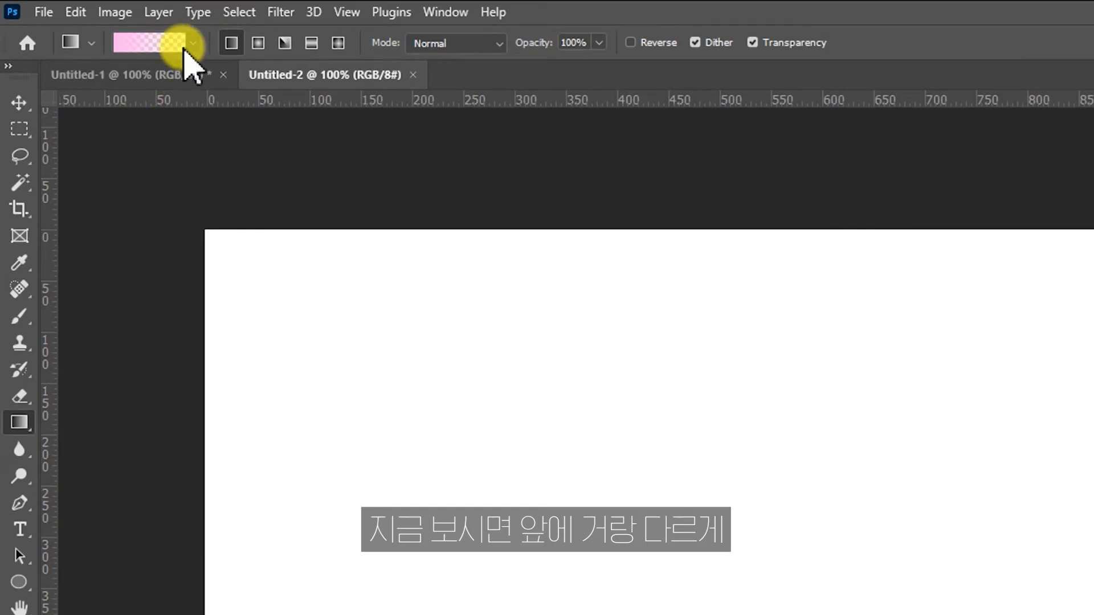
{"action": "left_click", "coordinate": [80, 18]}
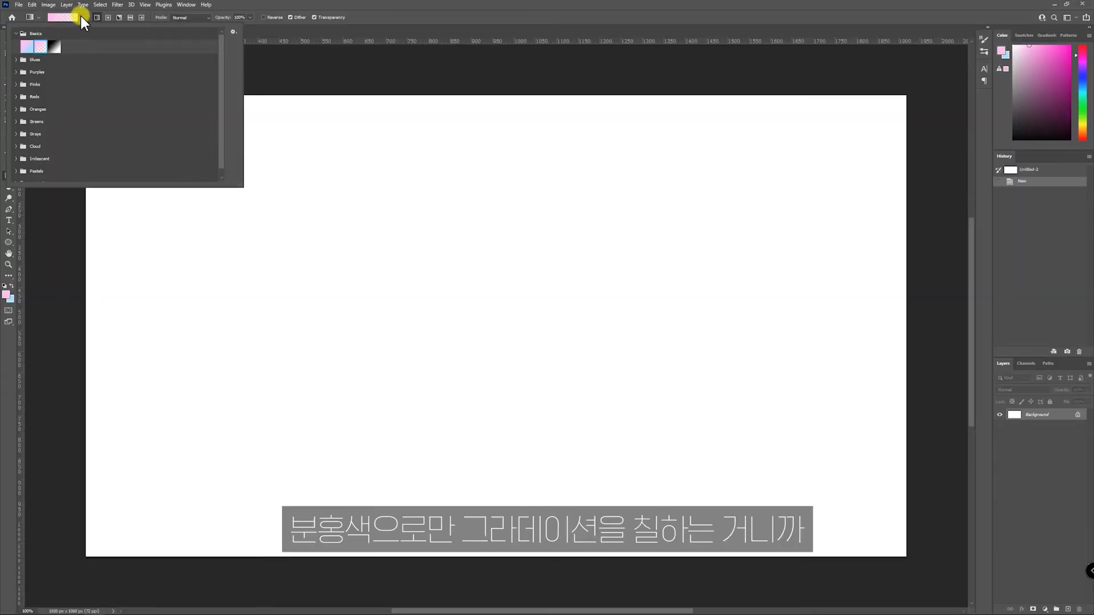
{"action": "left_click", "coordinate": [80, 15]}
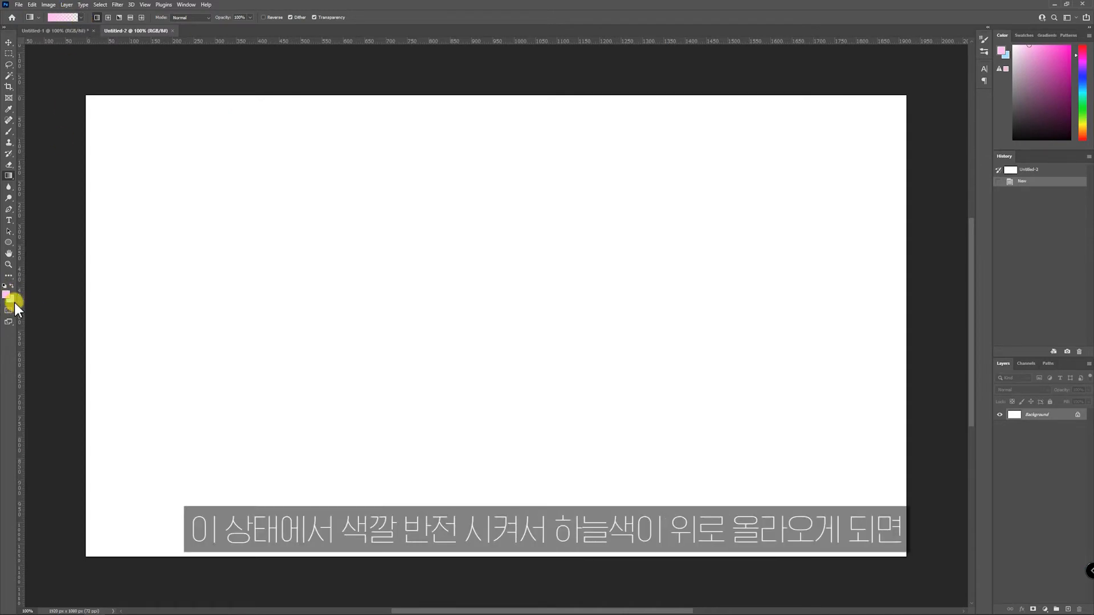
Step: Apply a blue-to-transparent linear gradient from the top of the canvas downward and a pink-to-transparent one from the bottom upward
{"action": "left_click", "coordinate": [12, 283]}
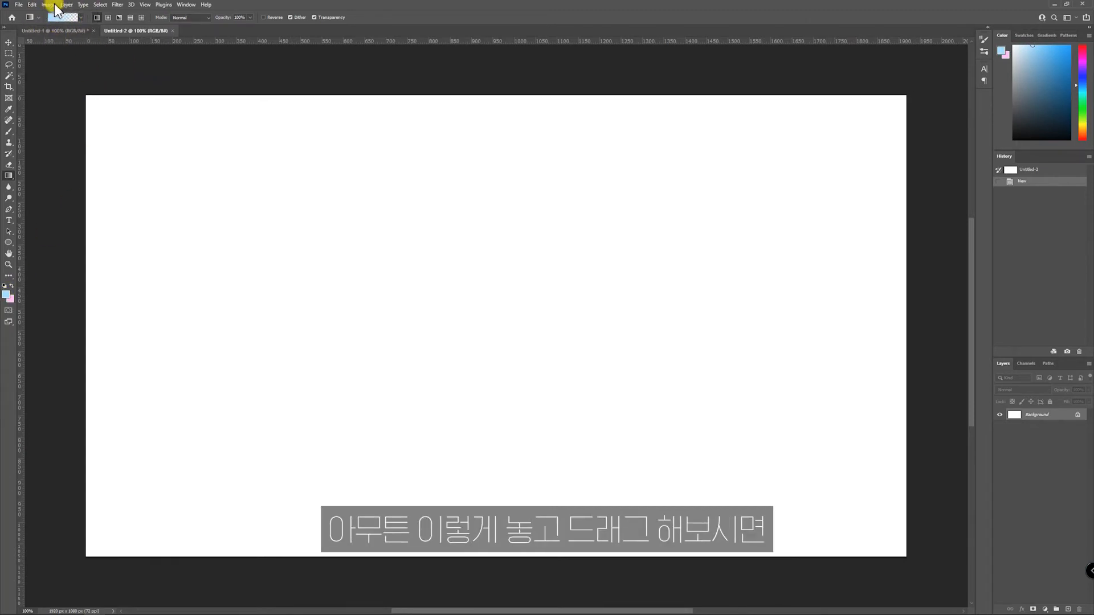
{"action": "left_click_drag", "start_coordinate": [442, 161], "coordinate": [439, 377]}
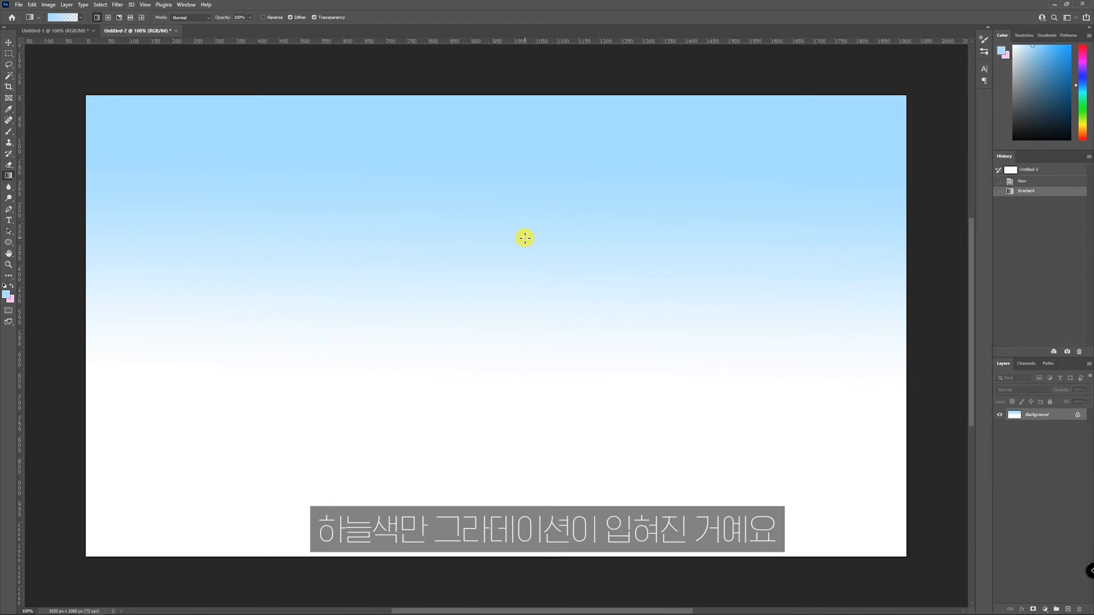
{"action": "key", "text": "x"}
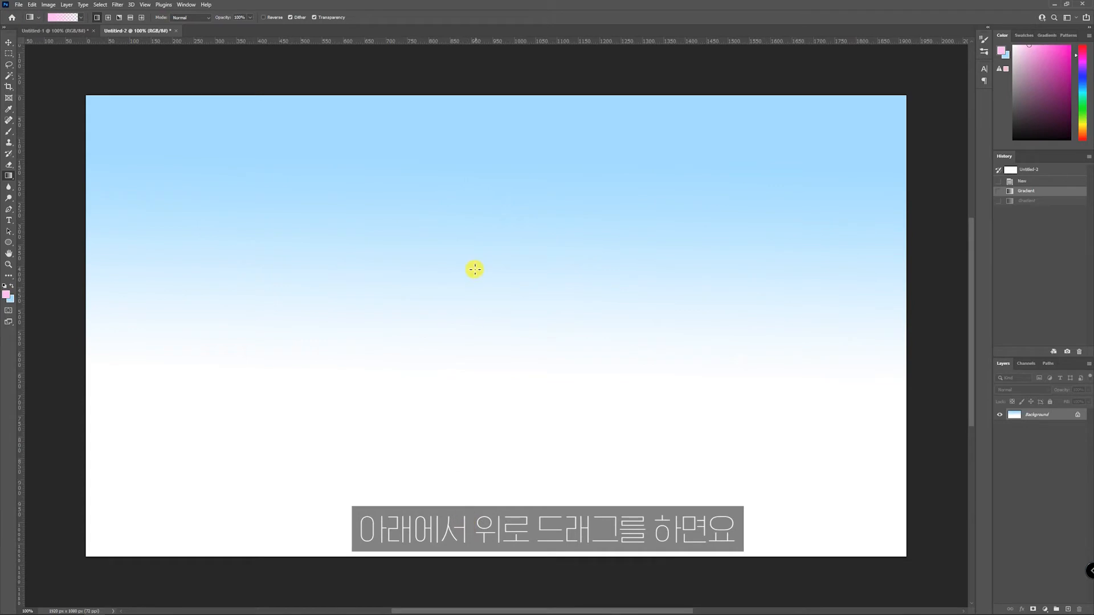
{"action": "left_click_drag", "start_coordinate": [476, 382], "coordinate": [476, 345]}
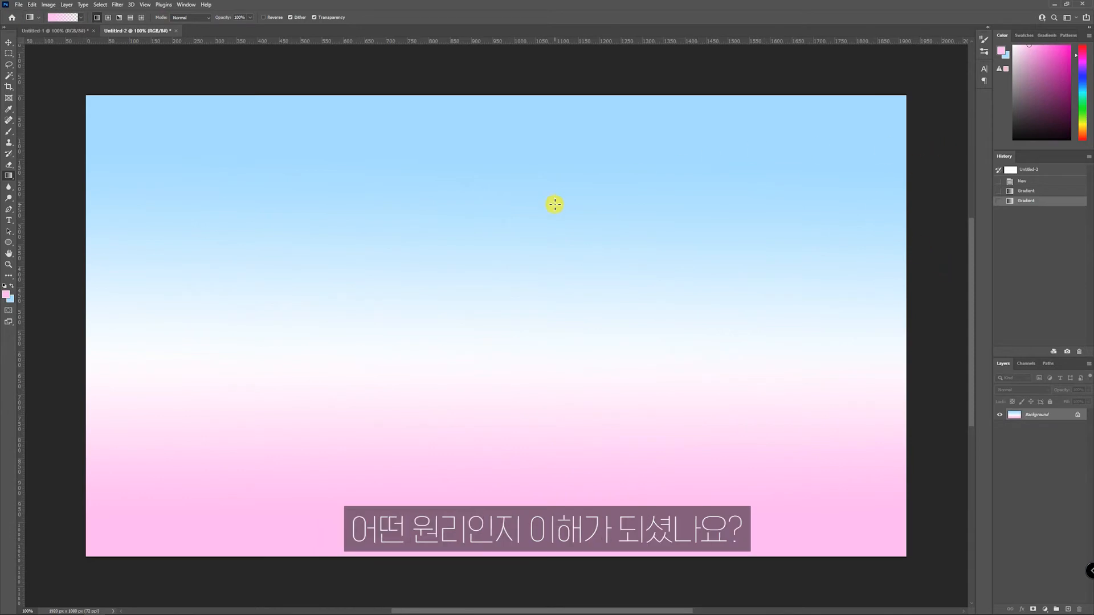
Step: Set the foreground colour to a bright red
{"action": "left_click", "coordinate": [1084, 111]}
{"action": "left_click_drag", "start_coordinate": [1038, 91], "coordinate": [1089, 4]}
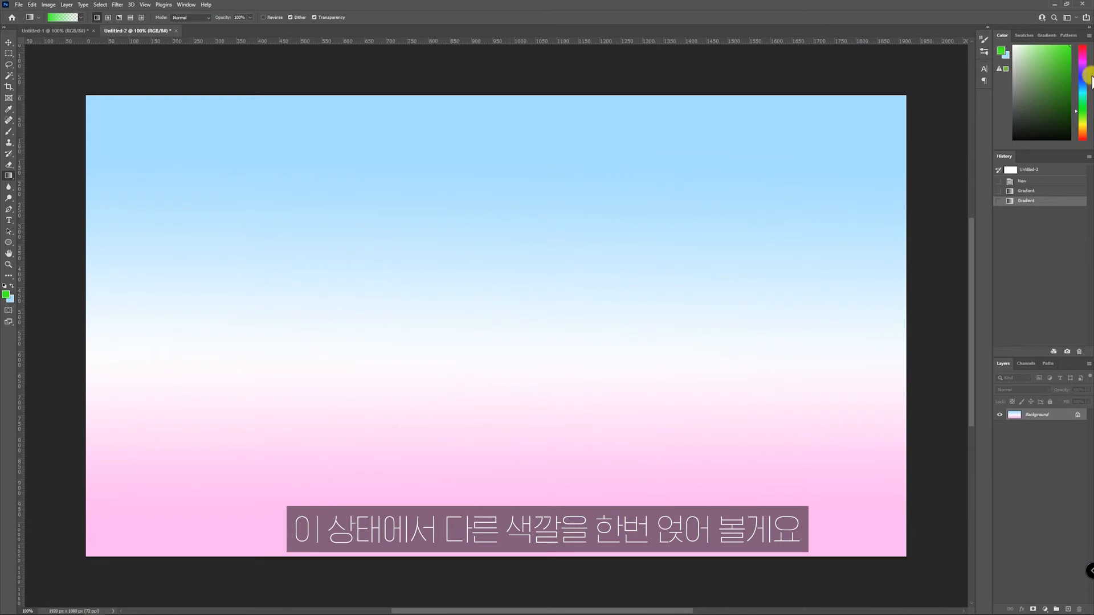
{"action": "left_click", "coordinate": [1083, 46]}
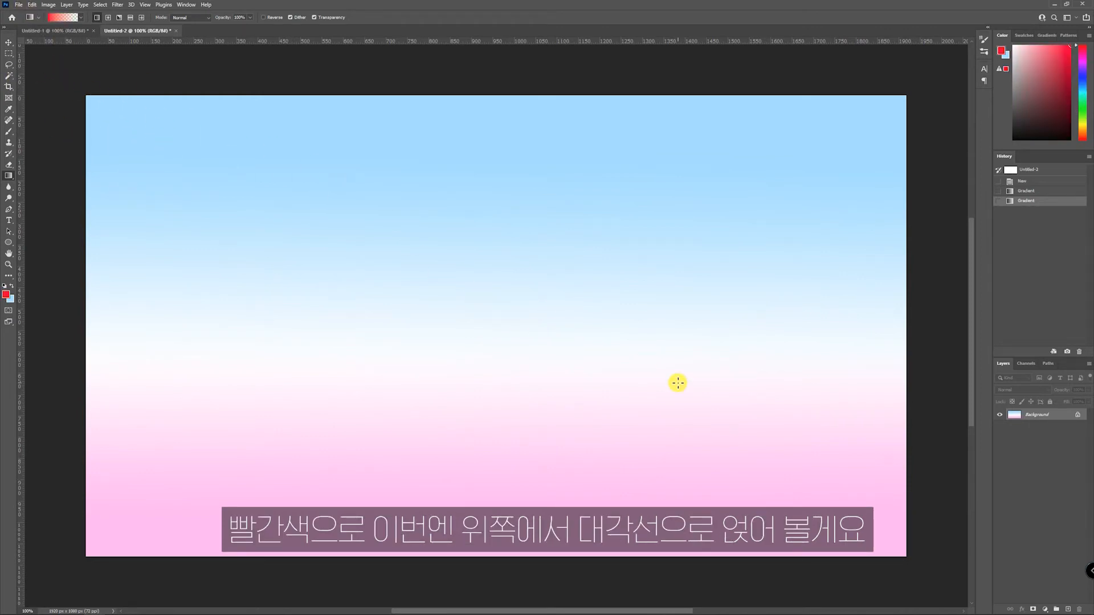
Step: Apply a red-to-transparent linear gradient diagonally from the canvas's upper left and a black-to-transparent one from its lower right
{"action": "left_click_drag", "start_coordinate": [110, 78], "coordinate": [540, 396]}
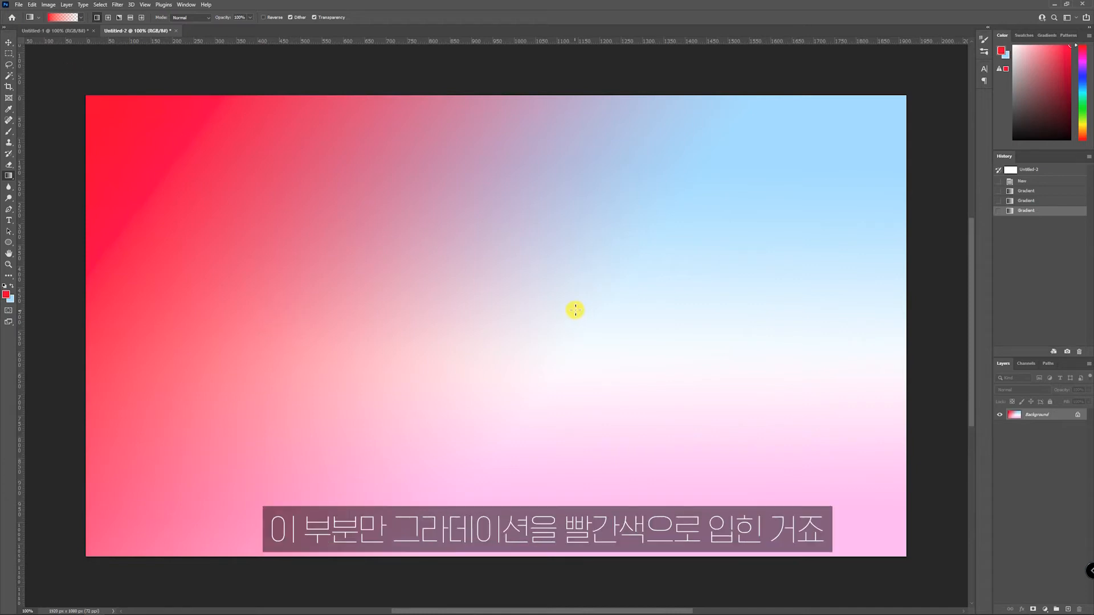
{"action": "mouse_move", "coordinate": [1061, 90]}
{"action": "left_mouse_down"}
{"action": "mouse_move", "coordinate": [1069, 98]}
{"action": "mouse_move", "coordinate": [966, 195]}
{"action": "left_mouse_up"}
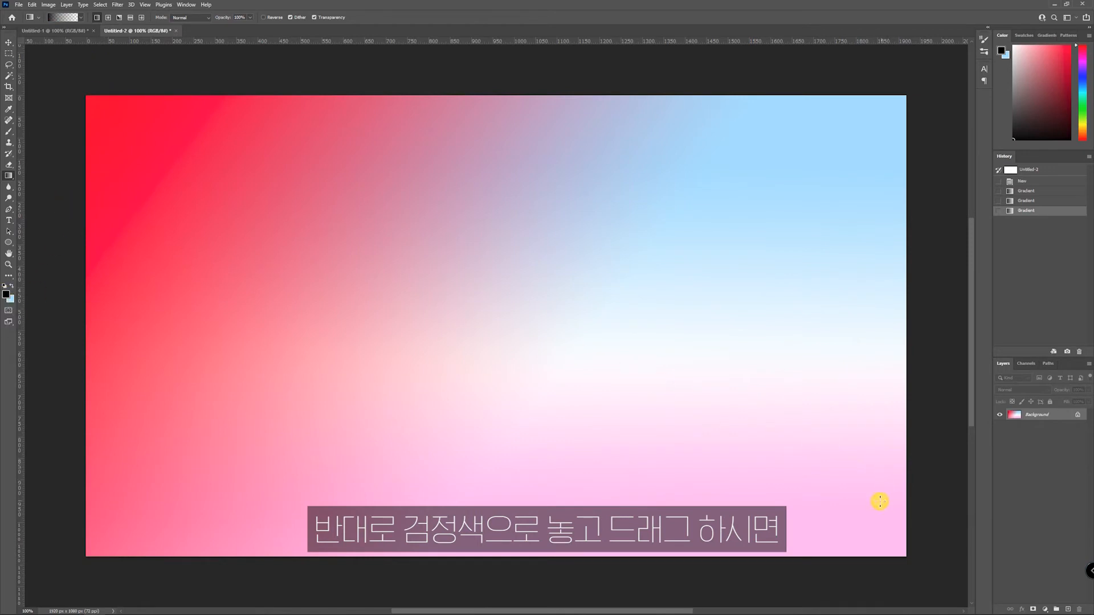
{"action": "left_click_drag", "start_coordinate": [843, 492], "coordinate": [452, 186]}
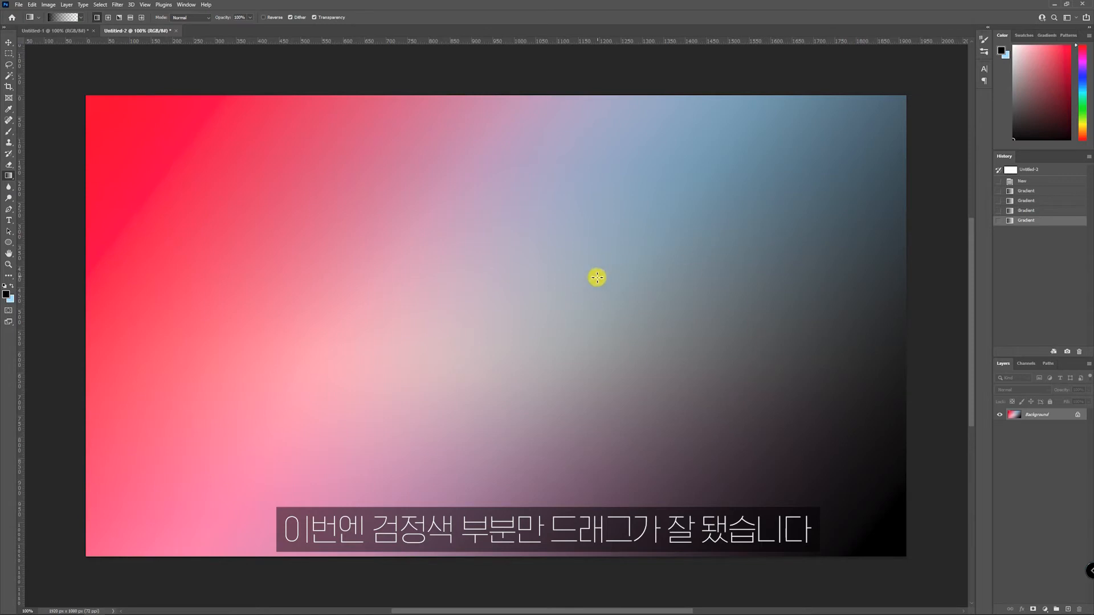
Step: Set the foreground colour to light pink and fill the whole canvas with it
{"action": "key", "text": "ctrl+a"}
{"action": "key", "text": "ctrl+d"}
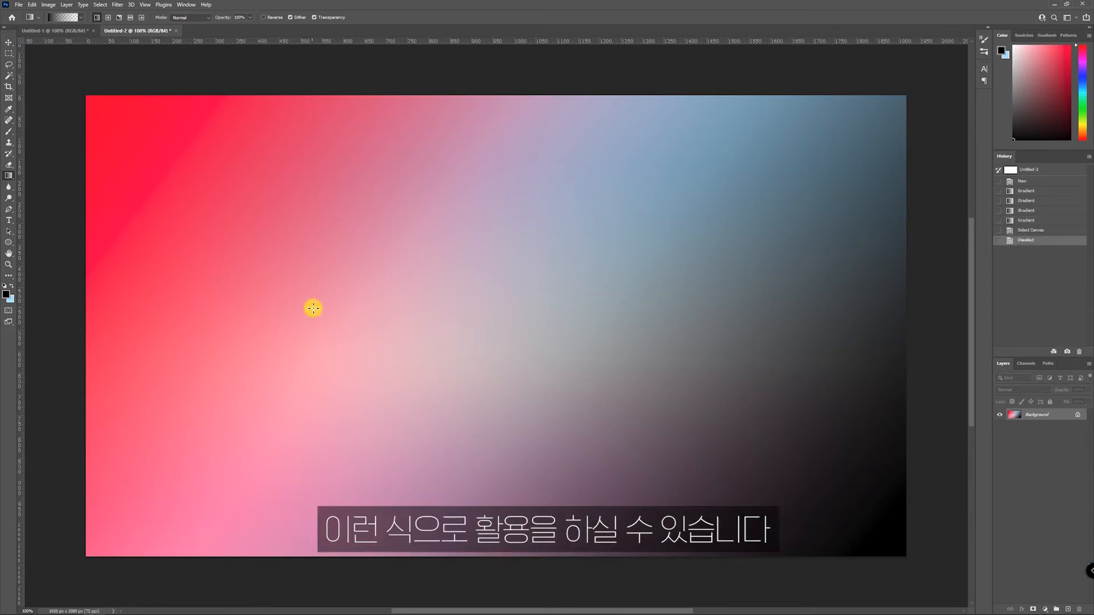
{"action": "left_click", "coordinate": [1034, 45]}
{"action": "key", "text": "alt+Delete"}
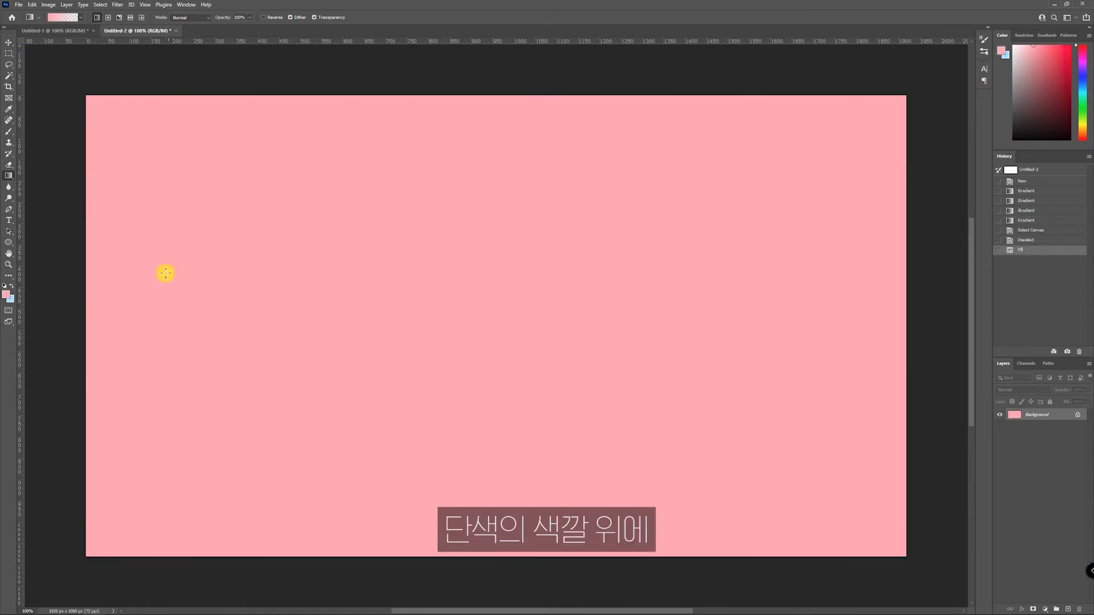
Step: Try a bright red-to-transparent linear gradient diagonally from the canvas's upper left over the pink fill, and undo it
{"action": "left_click", "coordinate": [1064, 50]}
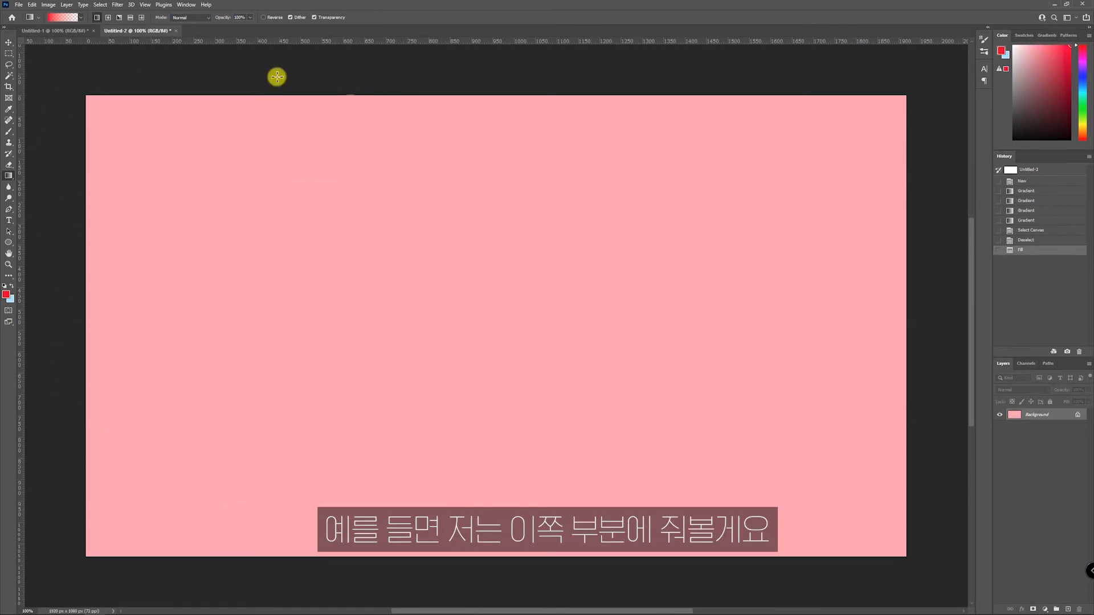
{"action": "left_click_drag", "start_coordinate": [65, 57], "coordinate": [474, 381]}
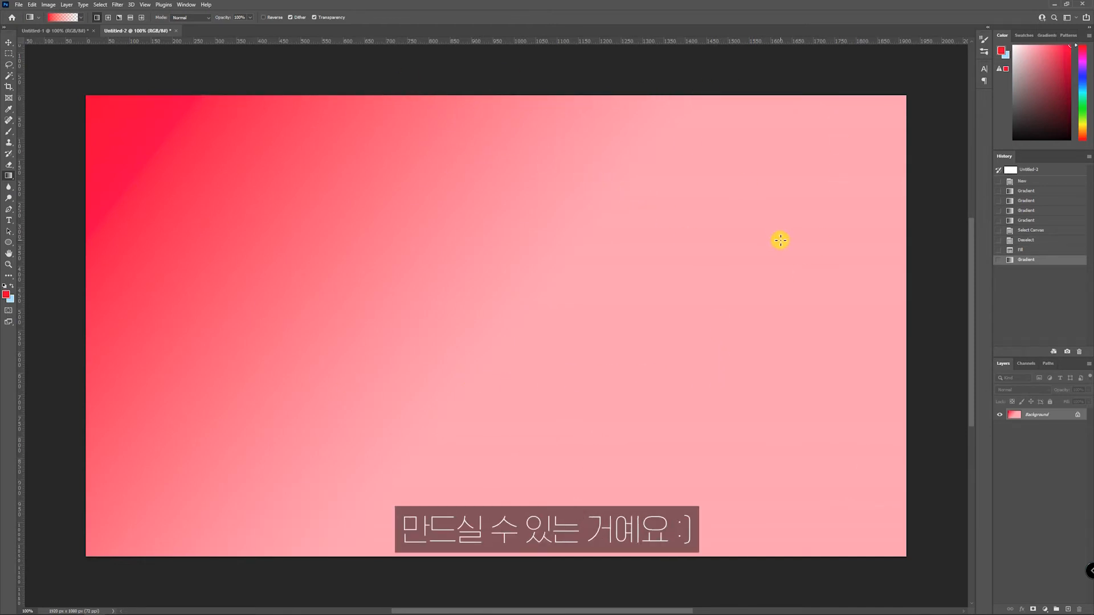
{"action": "key", "text": "ctrl+z"}
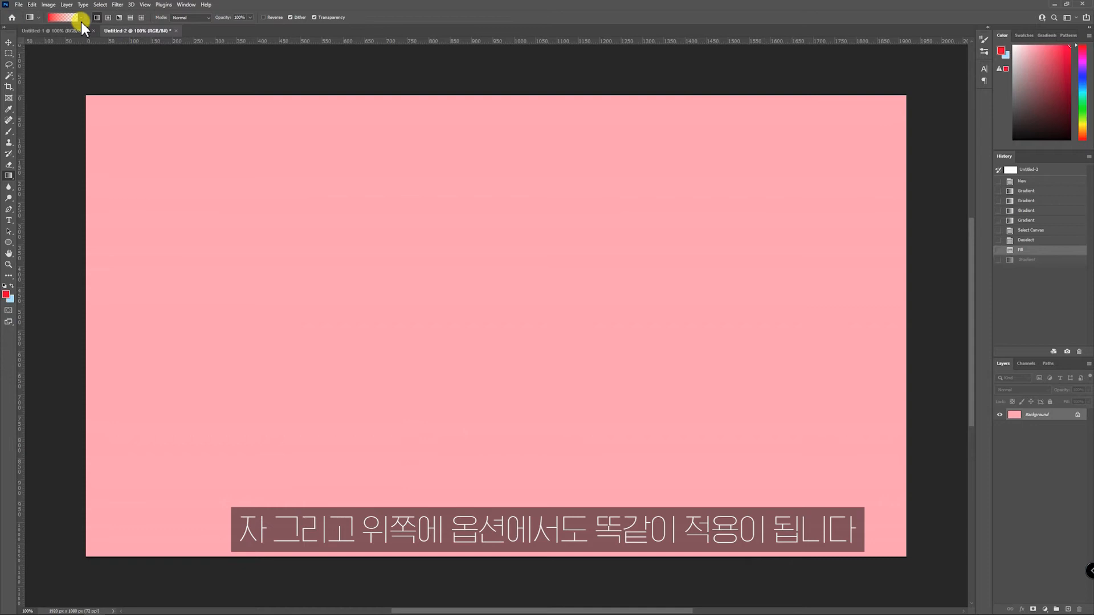
Step: Try a red radial gradient from the canvas centre and an angle gradient pointing toward the lower left, undoing each
{"action": "left_click", "coordinate": [107, 18]}
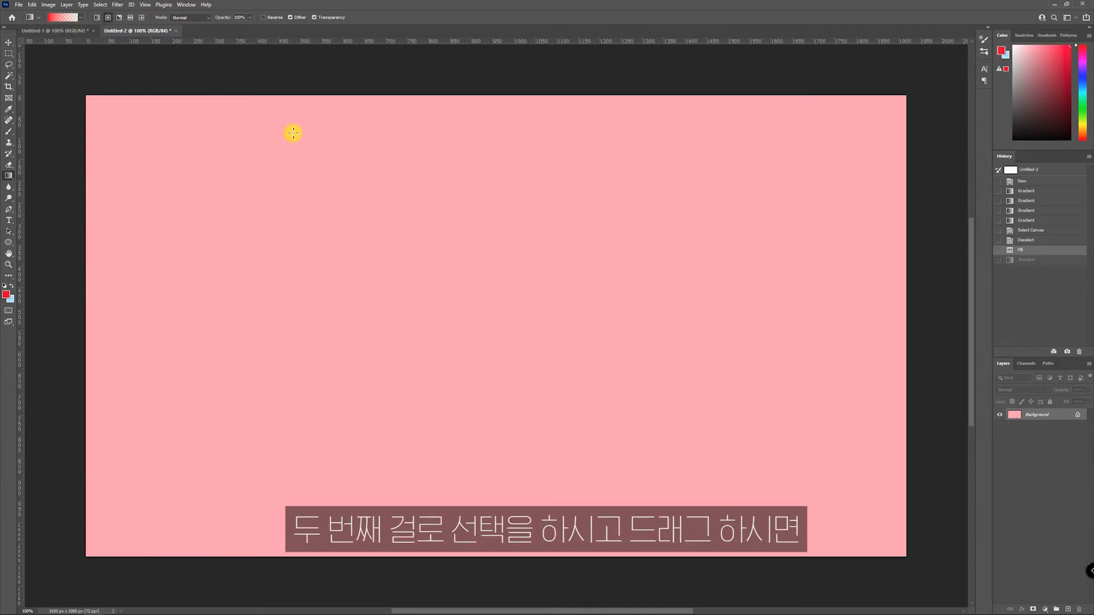
{"action": "left_click_drag", "start_coordinate": [471, 291], "coordinate": [700, 296]}
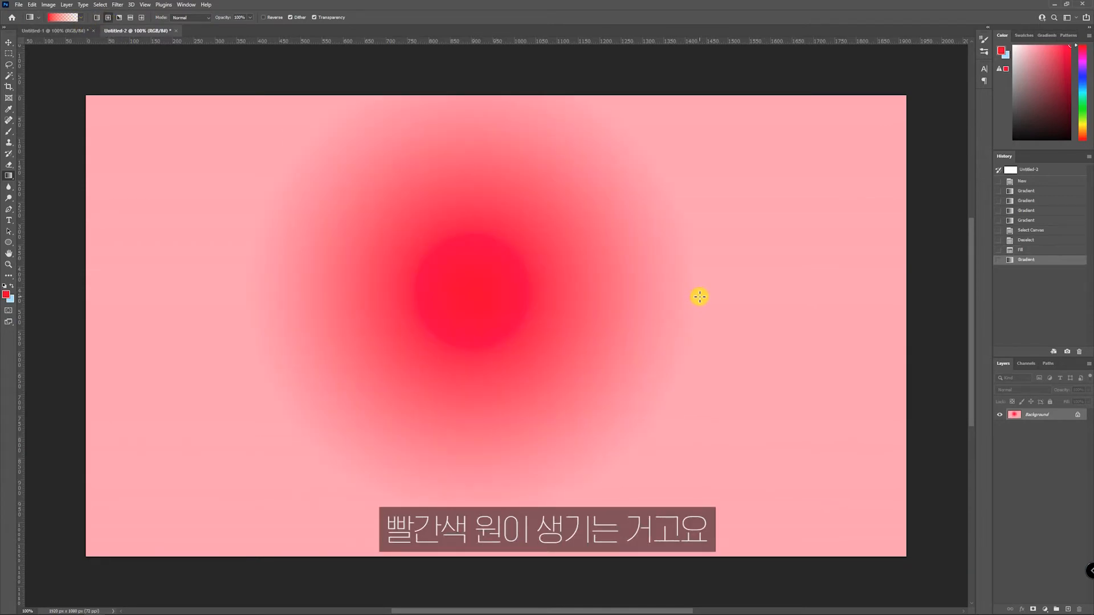
{"action": "key", "text": "ctrl+z"}
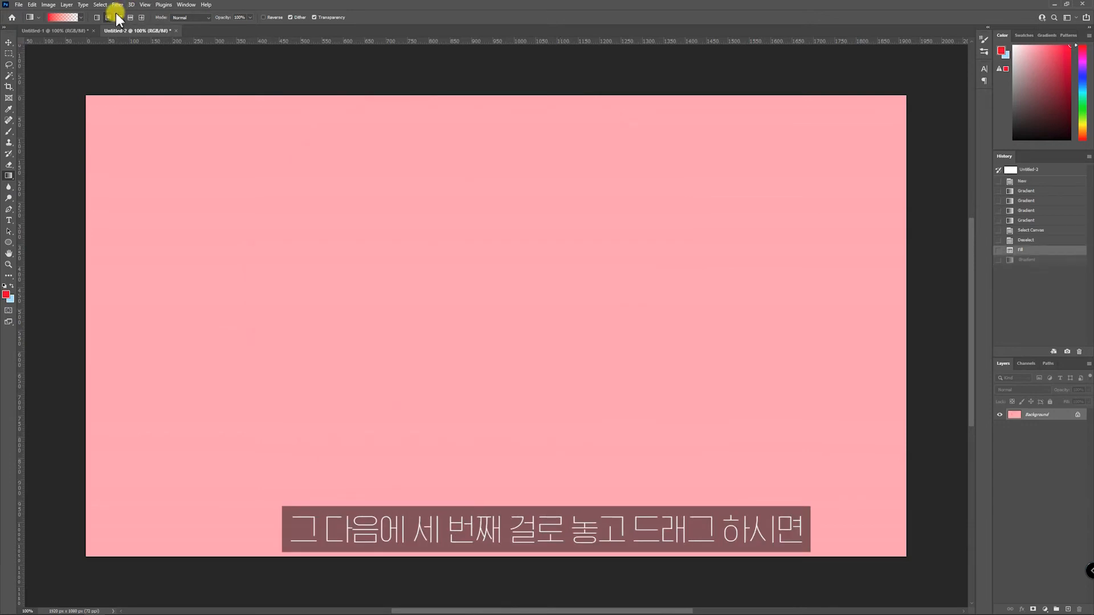
{"action": "left_click_drag", "start_coordinate": [494, 208], "coordinate": [308, 388]}
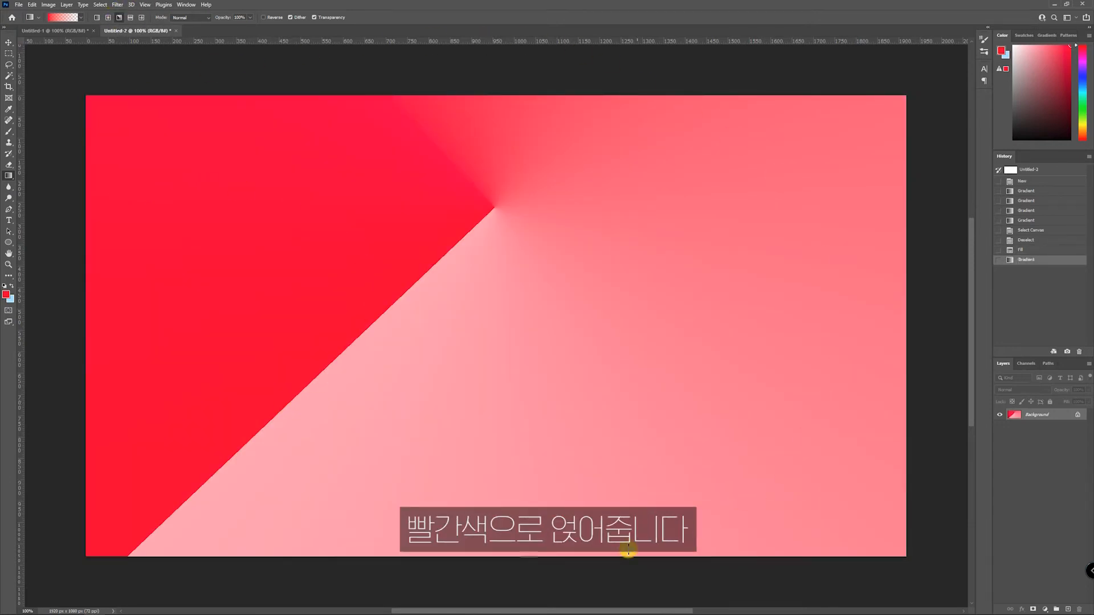
{"action": "key", "text": "ctrl+z"}
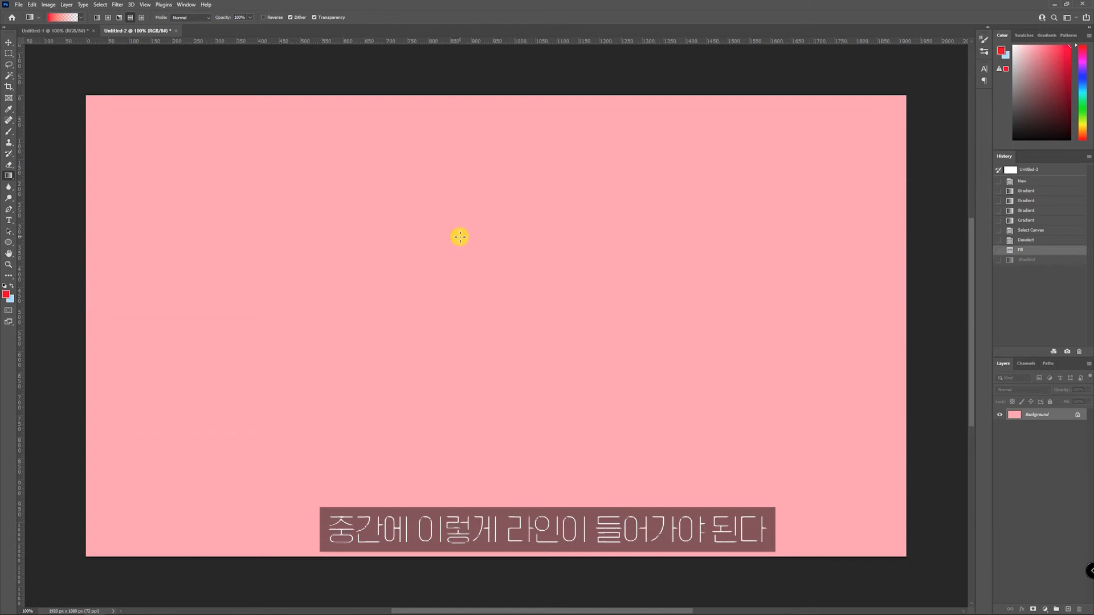
Step: Try the reflected gradient as a horizontal red band and as a vertical one across the middle, undoing each
{"action": "left_click_drag", "start_coordinate": [474, 284], "coordinate": [474, 374]}
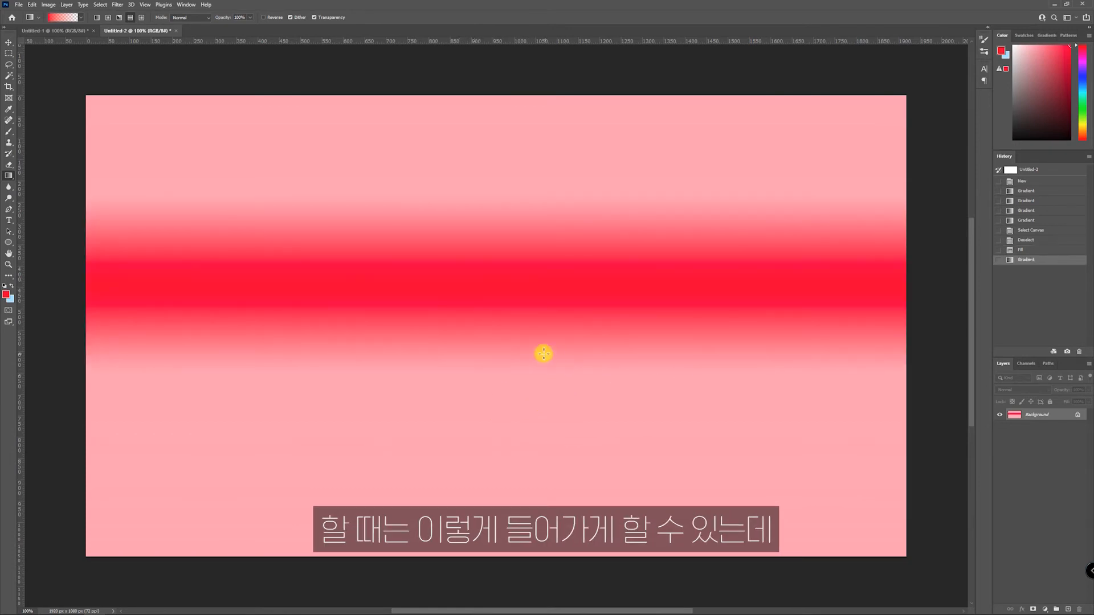
{"action": "key", "text": "ctrl+z"}
{"action": "left_click_drag", "start_coordinate": [435, 293], "coordinate": [547, 291]}
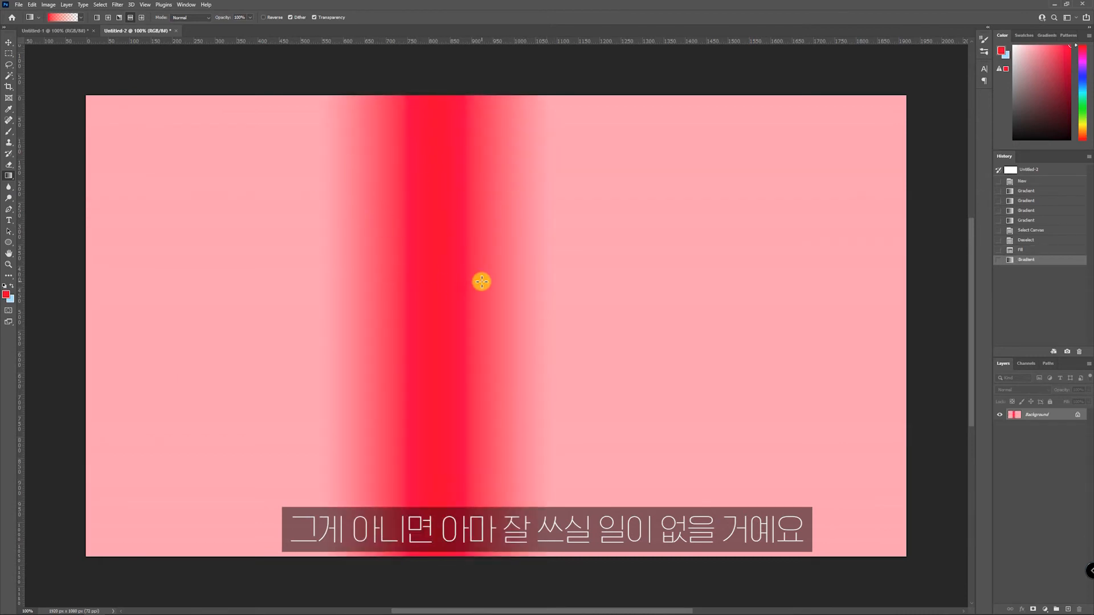
{"action": "key", "text": "ctrl+z"}
Step: Try a small red diamond gradient at the canvas centre and undo it
{"action": "left_click", "coordinate": [142, 17]}
{"action": "left_click_drag", "start_coordinate": [477, 292], "coordinate": [583, 291]}
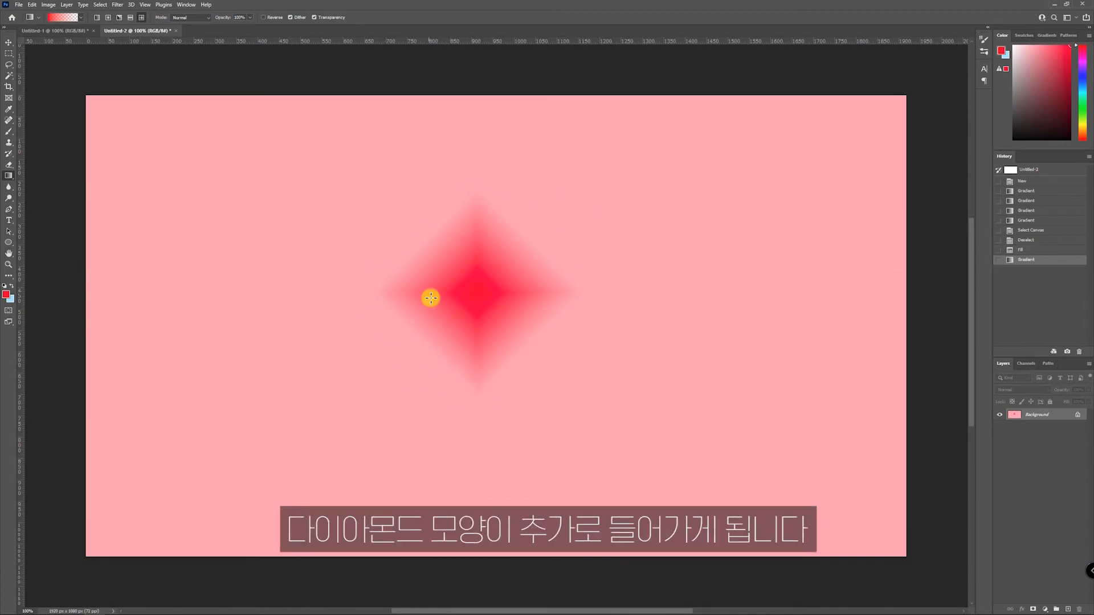
{"action": "key", "text": "ctrl+z"}
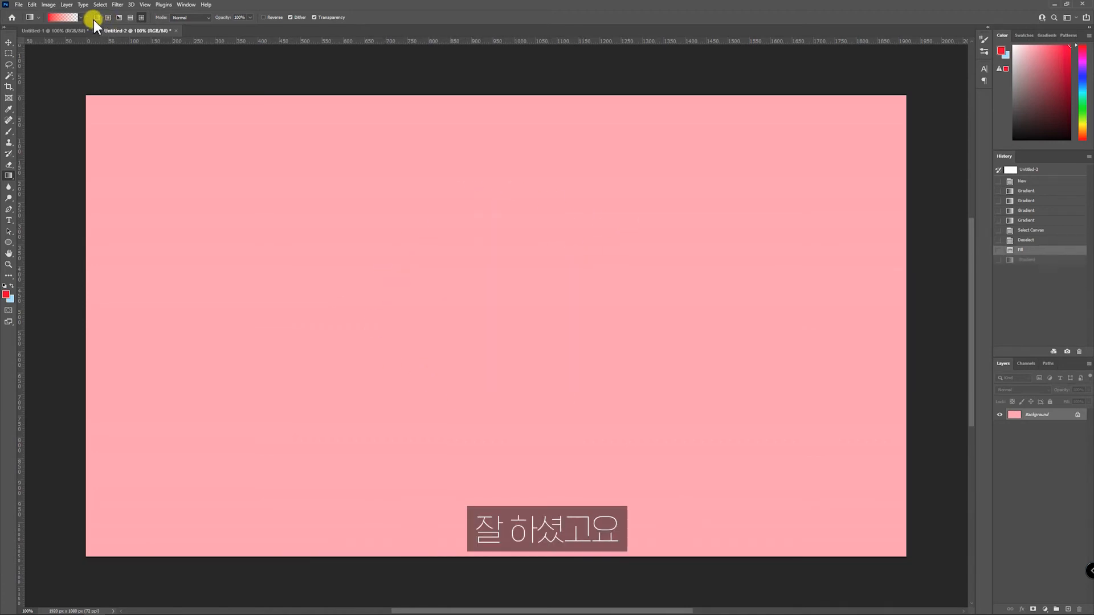
Step: Return to the linear gradient type, soften the foreground colour to coral pink, and test horizontal gradients before and after the change, undoing each
{"action": "left_click", "coordinate": [97, 18]}
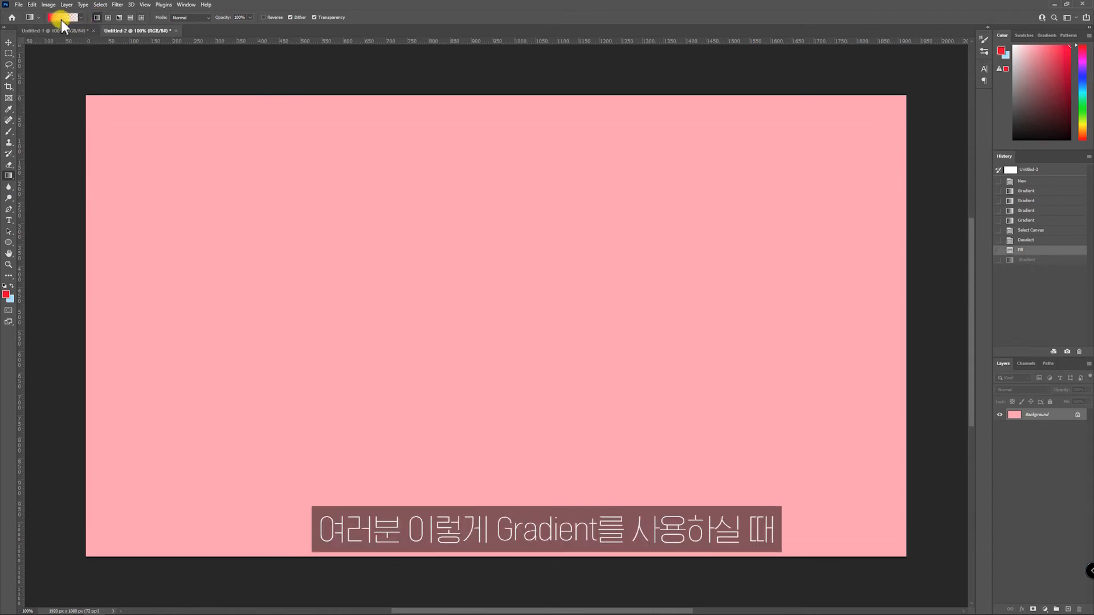
{"action": "left_click_drag", "start_coordinate": [303, 228], "coordinate": [717, 228]}
{"action": "key", "text": "ctrl+z"}
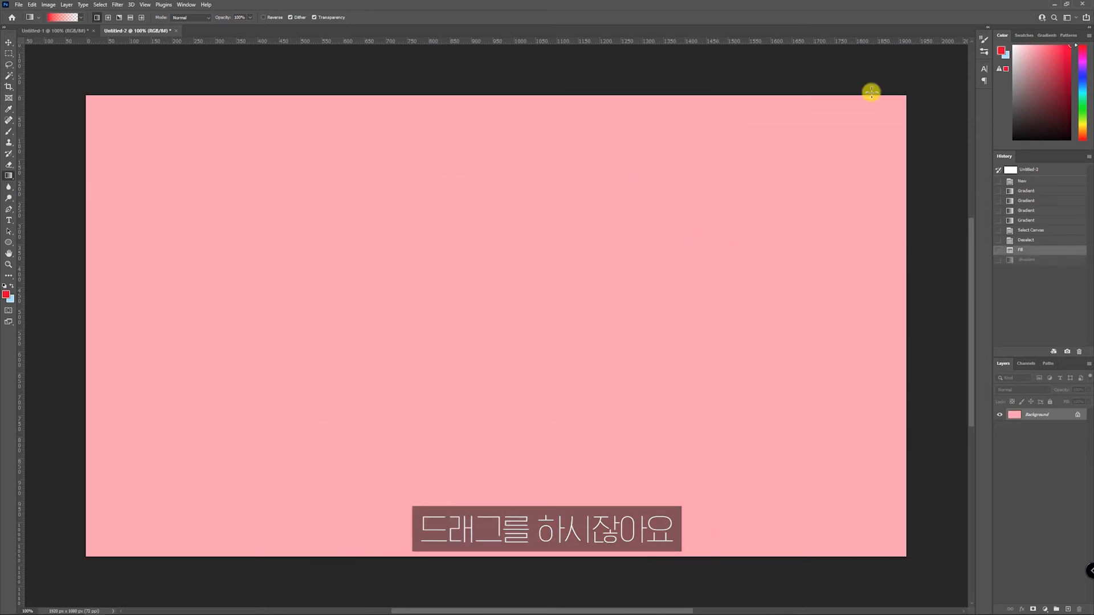
{"action": "left_click_drag", "start_coordinate": [1053, 67], "coordinate": [1045, 36]}
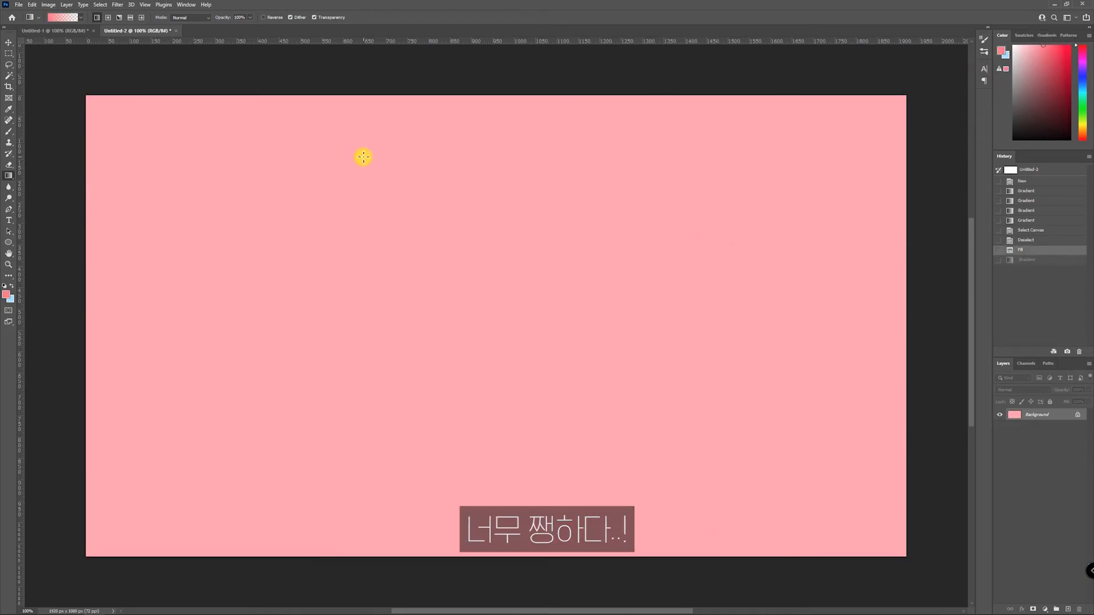
{"action": "left_click_drag", "start_coordinate": [268, 228], "coordinate": [622, 239]}
{"action": "key", "text": "ctrl+z"}
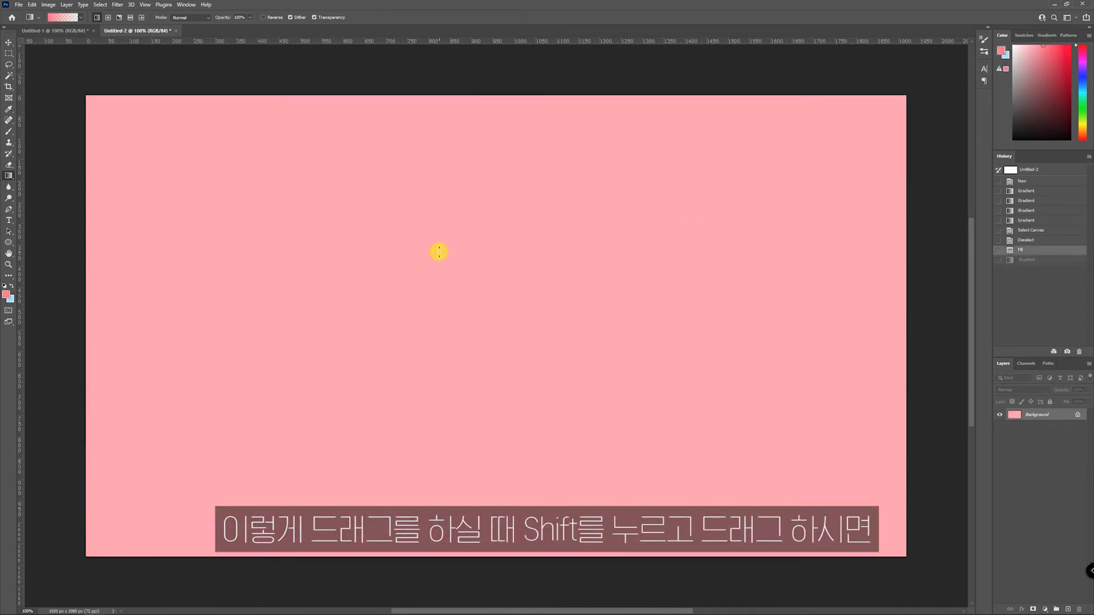
Step: Try linear gradients constrained to a straight horizontal and a straight vertical direction, undoing each
{"action": "left_click_drag", "start_coordinate": [310, 272], "coordinate": [680, 270]}
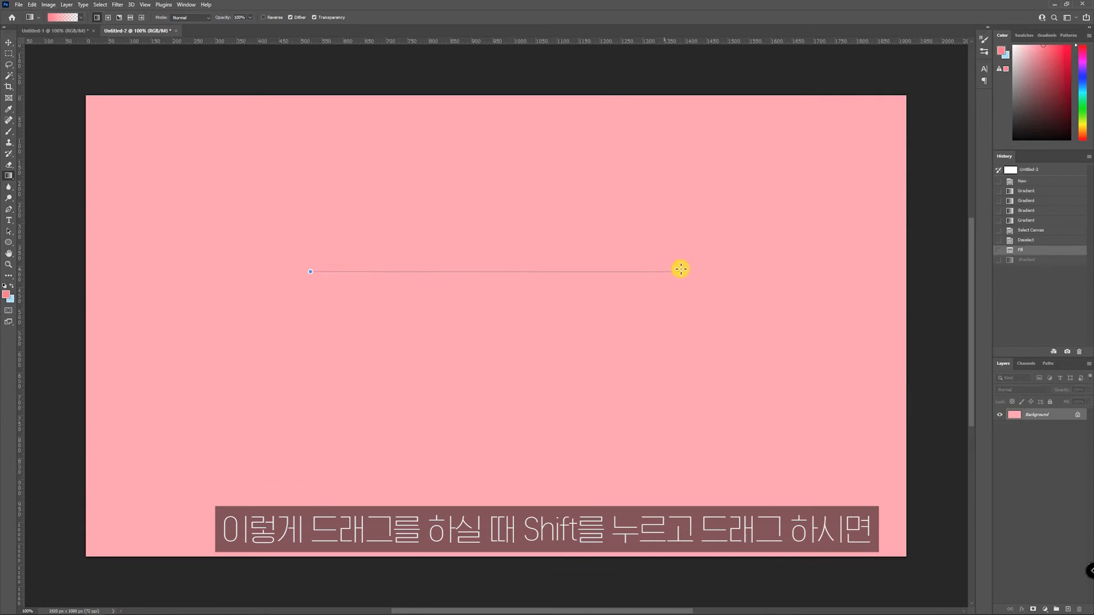
{"action": "left_click_drag", "start_coordinate": [693, 357], "coordinate": [636, 330]}
{"action": "key", "text": "ctrl+z"}
{"action": "left_click_drag", "start_coordinate": [490, 263], "coordinate": [487, 448]}
{"action": "key", "text": "ctrl+z"}
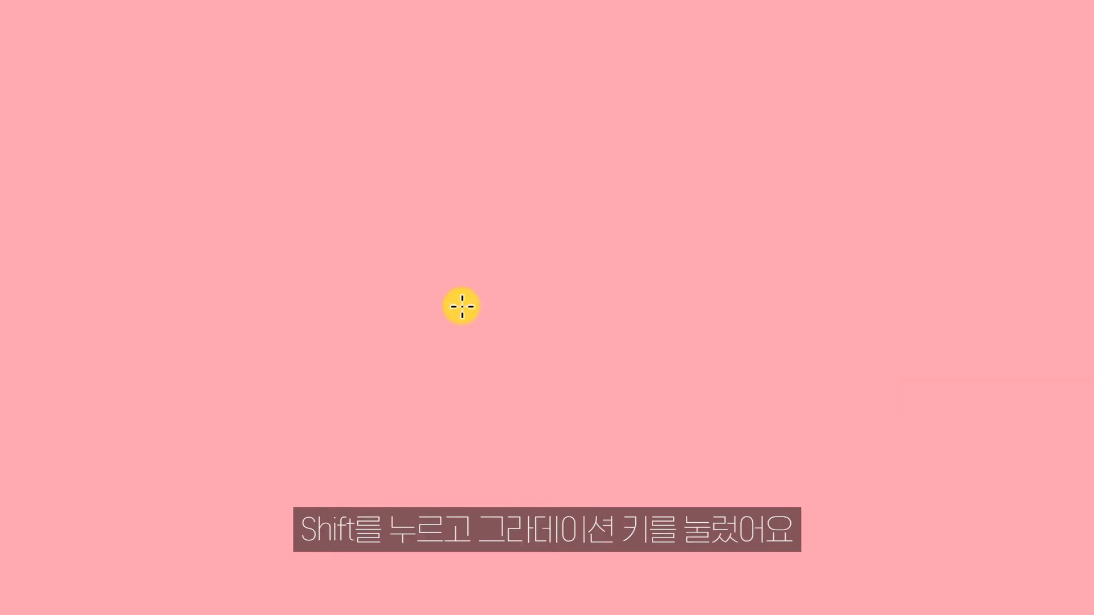
Step: Try a linear gradient from the canvas centre constrained to a 45-degree diagonal, and undo it
{"action": "left_click_drag", "start_coordinate": [461, 306], "coordinate": [826, 537]}
{"action": "key", "text": "shift"}
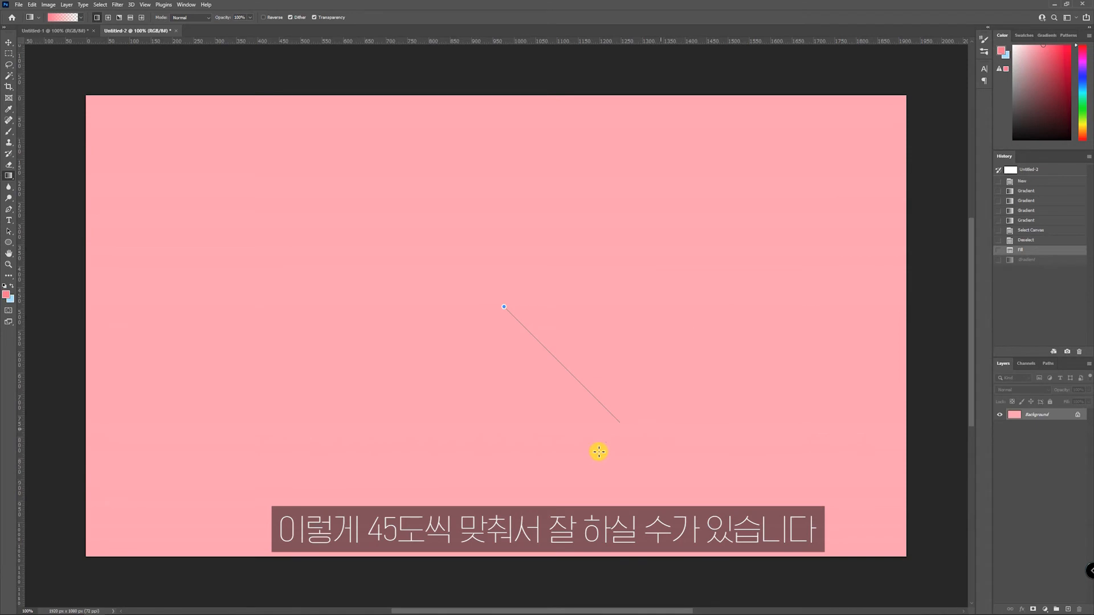
{"action": "left_click_drag", "start_coordinate": [599, 452], "coordinate": [675, 179]}
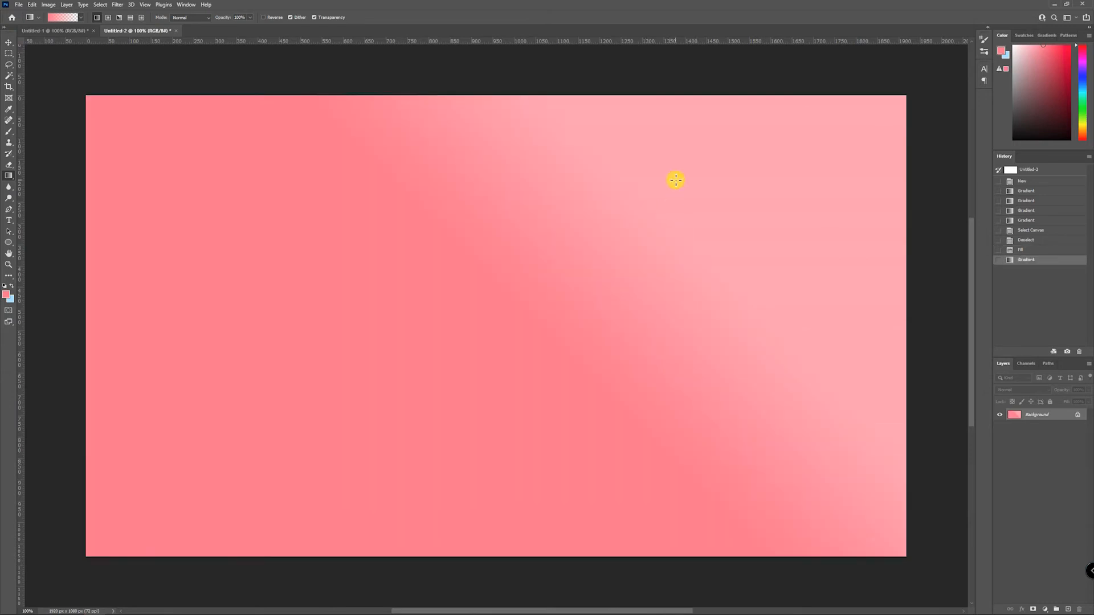
{"action": "key", "text": "ctrl+z"}
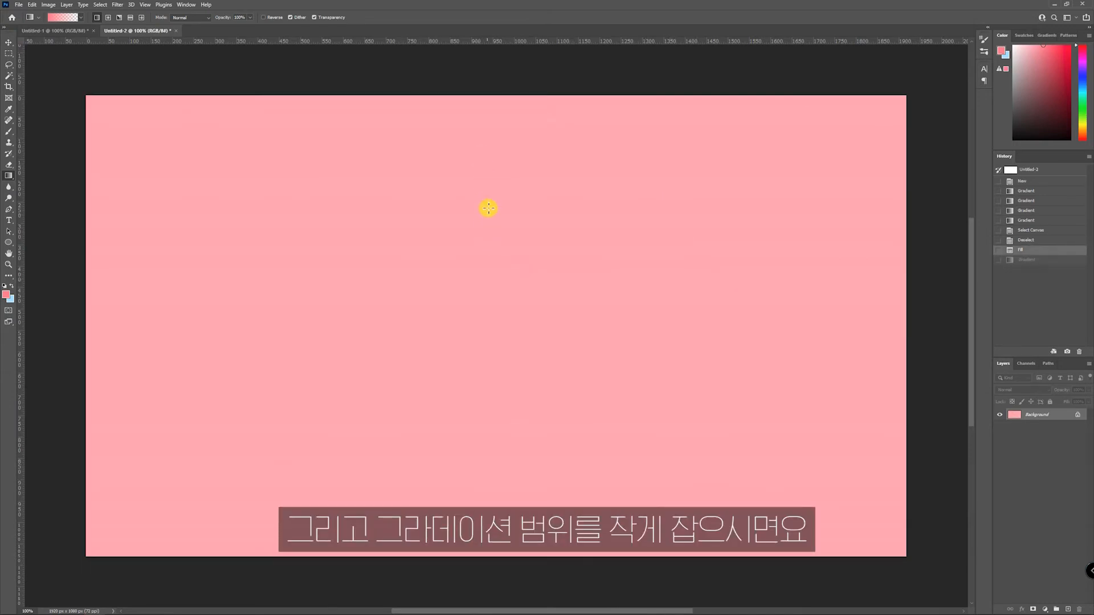
Step: Compare short and long downward linear gradients and an upward one from the canvas's lower part, undoing each
{"action": "left_click_drag", "start_coordinate": [494, 206], "coordinate": [494, 241]}
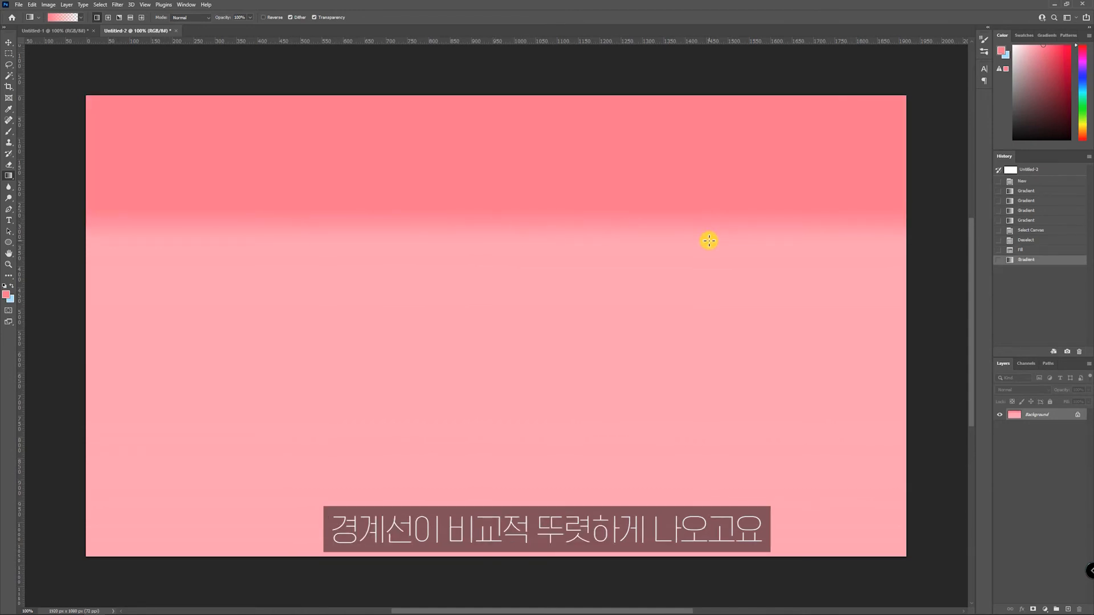
{"action": "key", "text": "ctrl+z"}
{"action": "left_click_drag", "start_coordinate": [467, 86], "coordinate": [467, 447]}
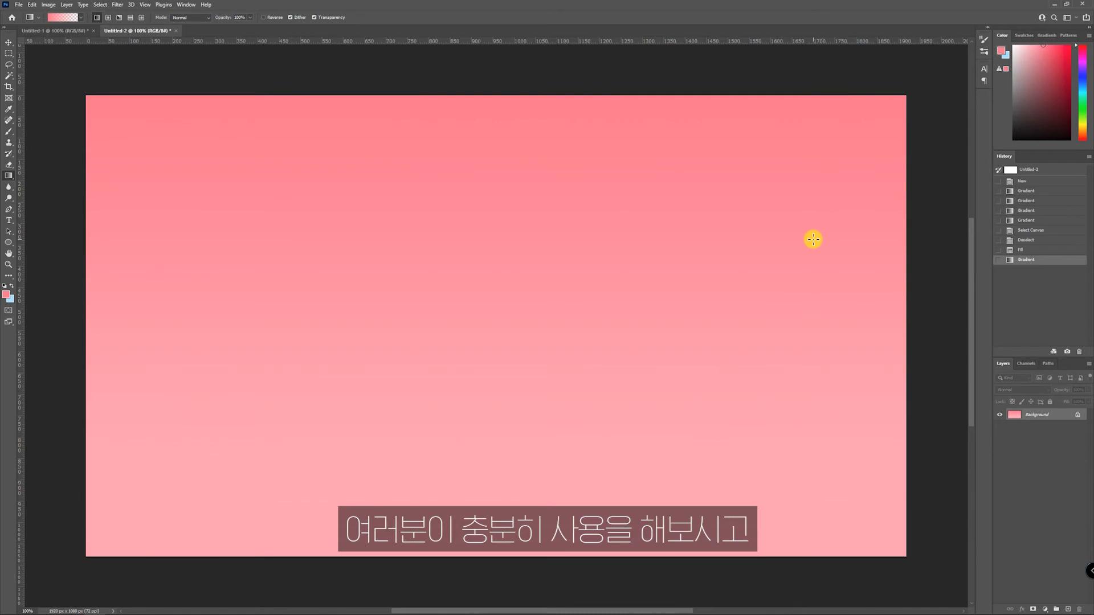
{"action": "key", "text": "ctrl+z"}
{"action": "left_click_drag", "start_coordinate": [485, 476], "coordinate": [481, 255]}
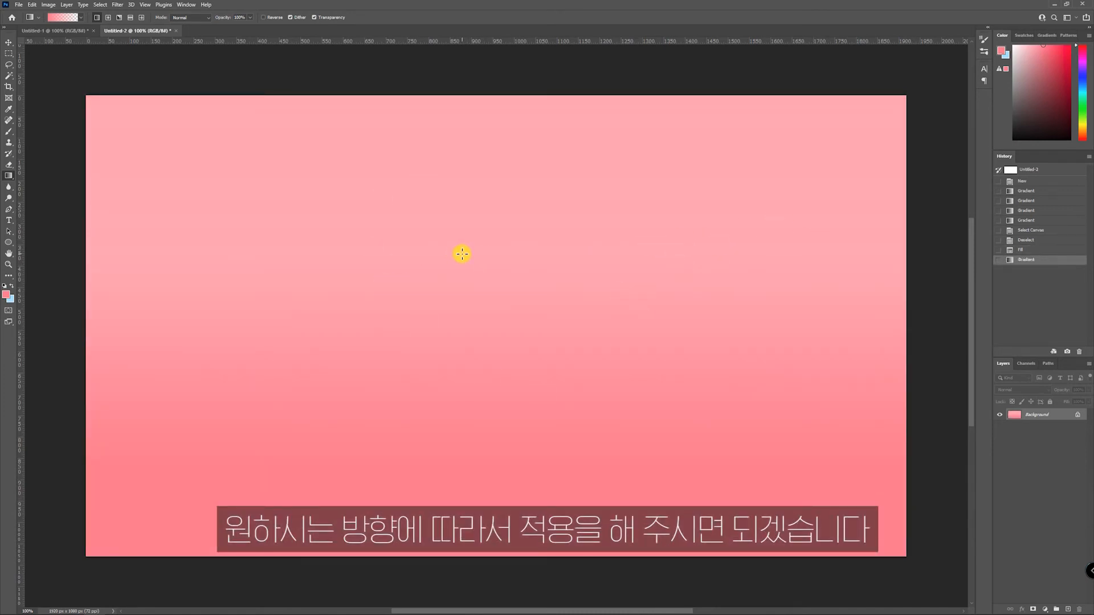
{"action": "key", "text": "ctrl+z"}
Step: Browse the supplied gradient presets by expanding the folders from Blues, Purples and Pinks through Cloud, Iridescent and Pastels
{"action": "left_click", "coordinate": [80, 17]}
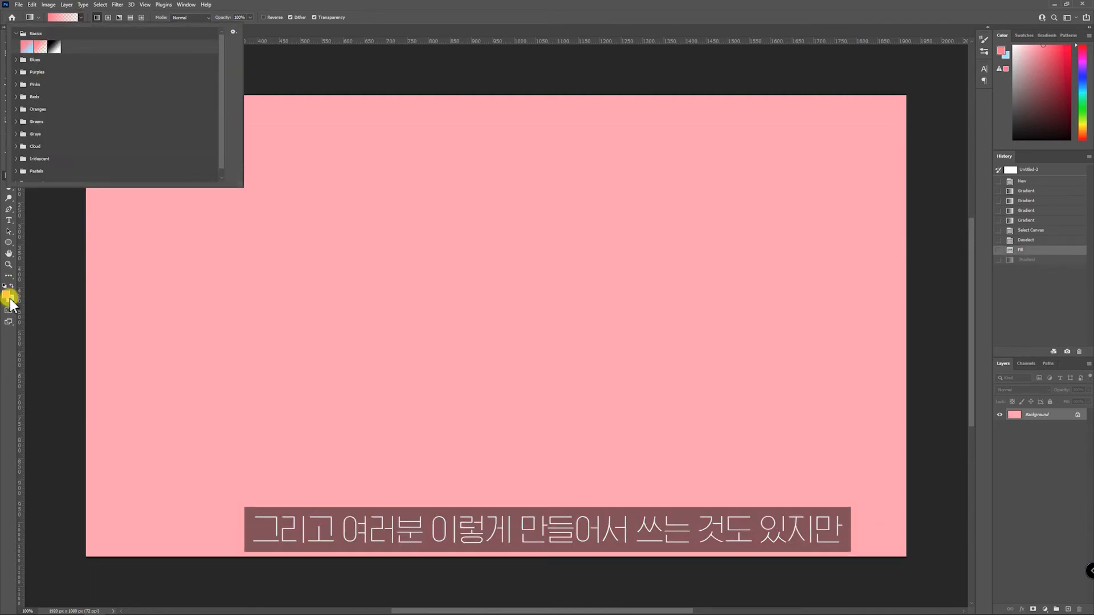
{"action": "left_click", "coordinate": [21, 60]}
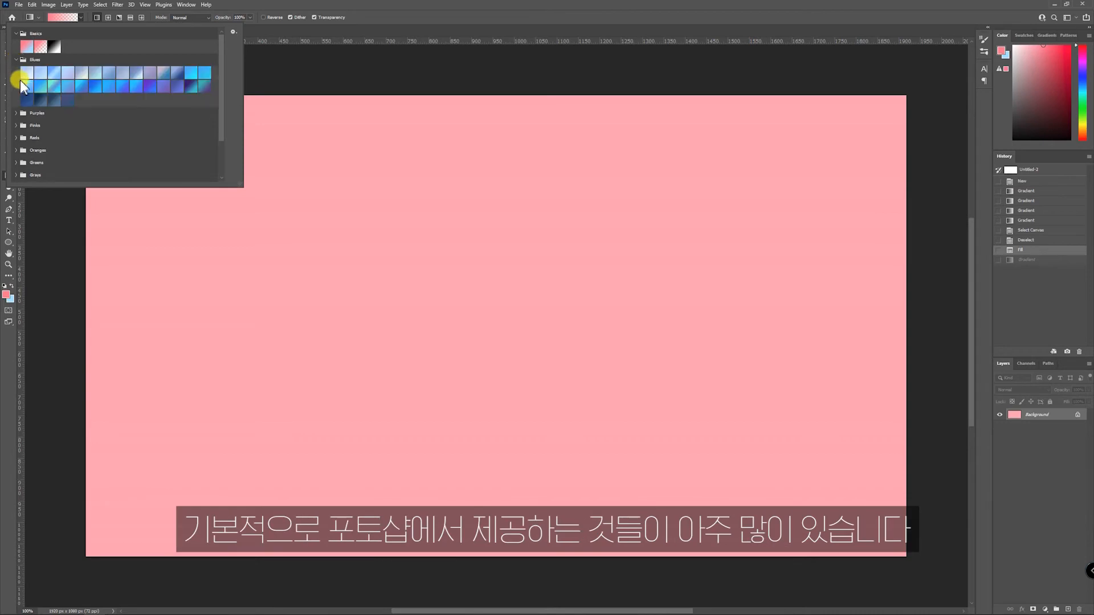
{"action": "left_click", "coordinate": [18, 114]}
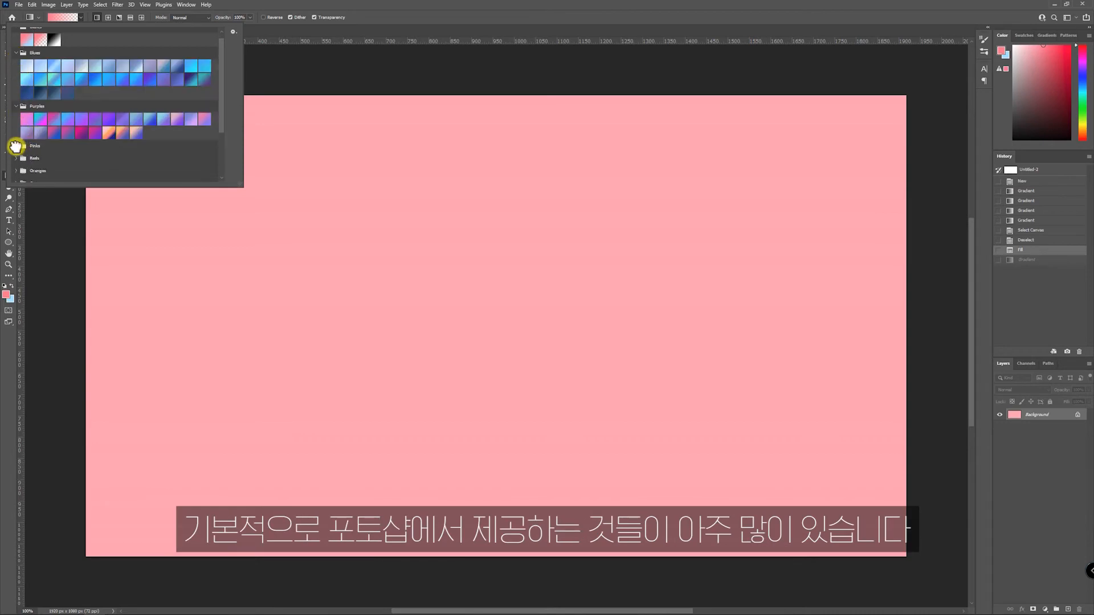
{"action": "left_click", "coordinate": [16, 145]}
{"action": "left_click", "coordinate": [15, 139]}
{"action": "left_click", "coordinate": [16, 137]}
{"action": "left_click", "coordinate": [16, 143]}
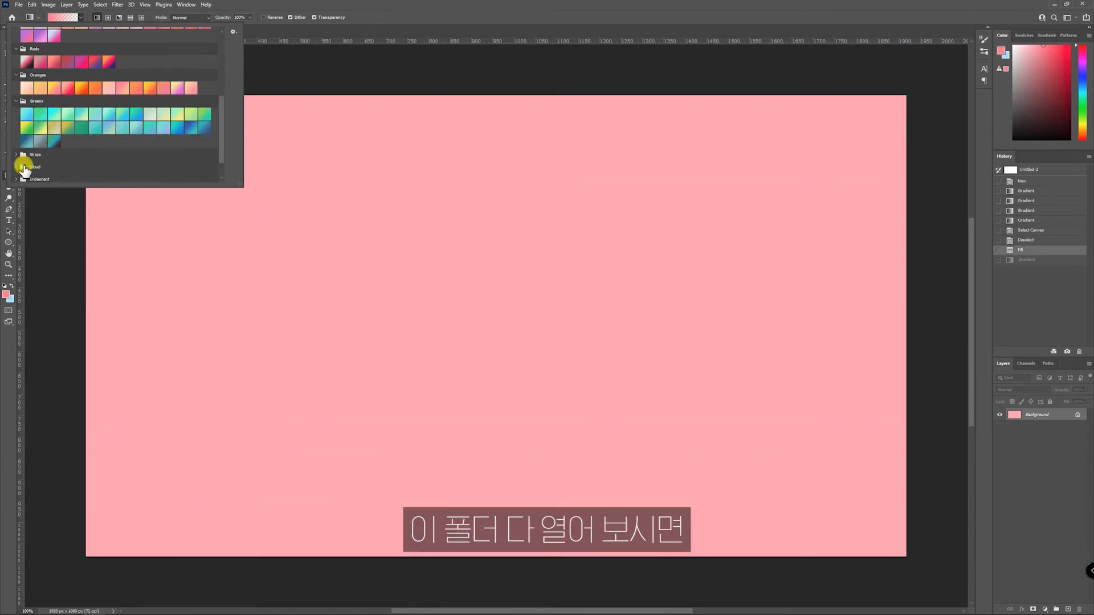
{"action": "left_click", "coordinate": [24, 168]}
{"action": "left_click", "coordinate": [17, 139]}
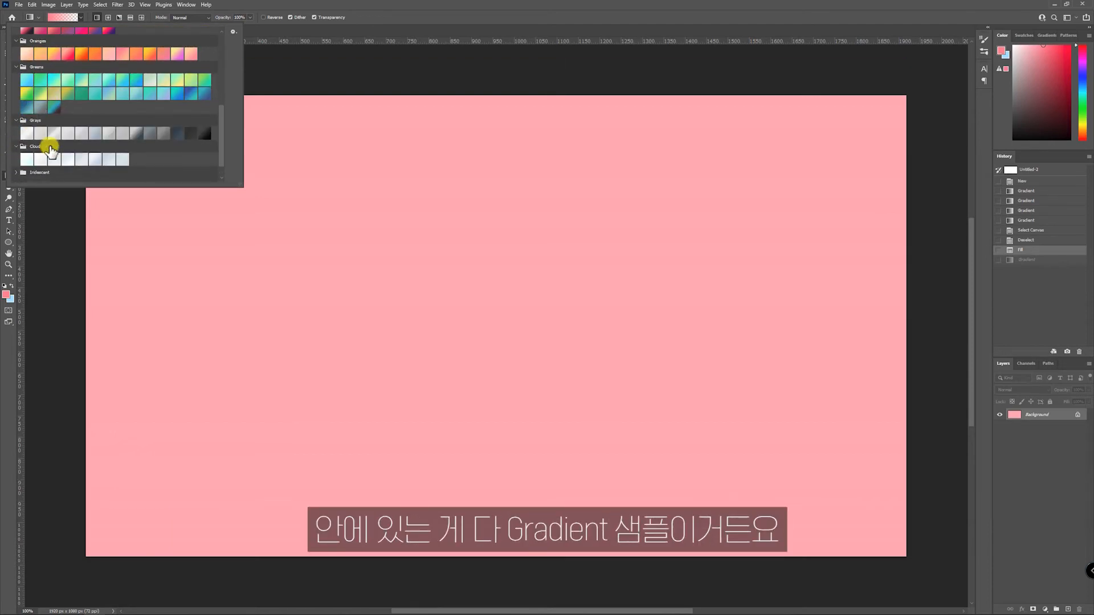
{"action": "left_click", "coordinate": [17, 152]}
{"action": "left_click", "coordinate": [16, 164]}
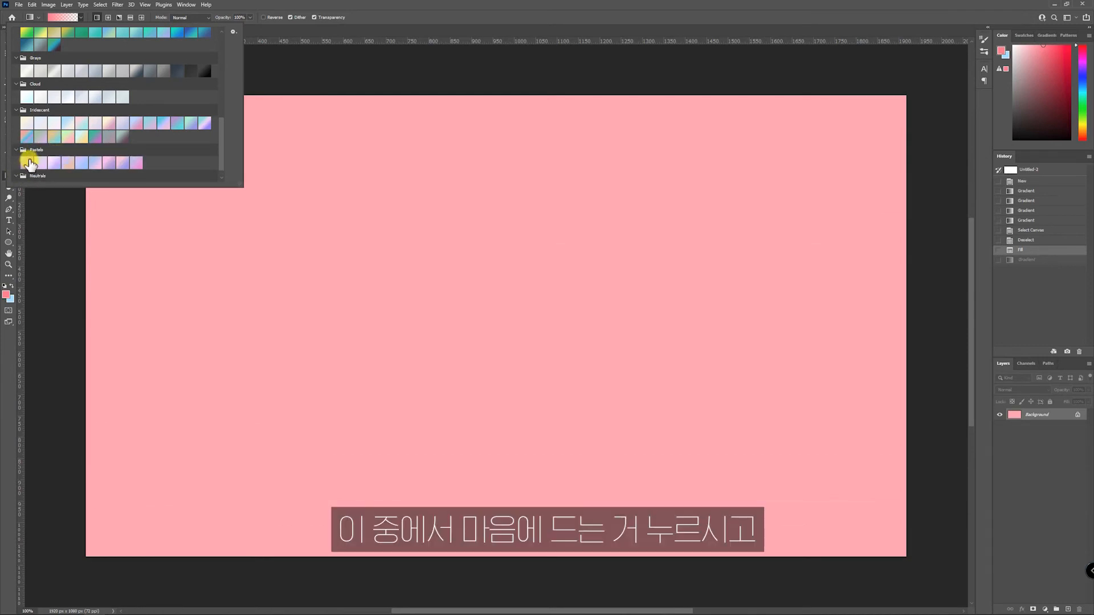
Step: Try a blue-to-coral Pastels preset as a downward linear gradient and an olive-to-beige Greens preset as a rightward linear gradient
{"action": "left_click", "coordinate": [521, 230]}
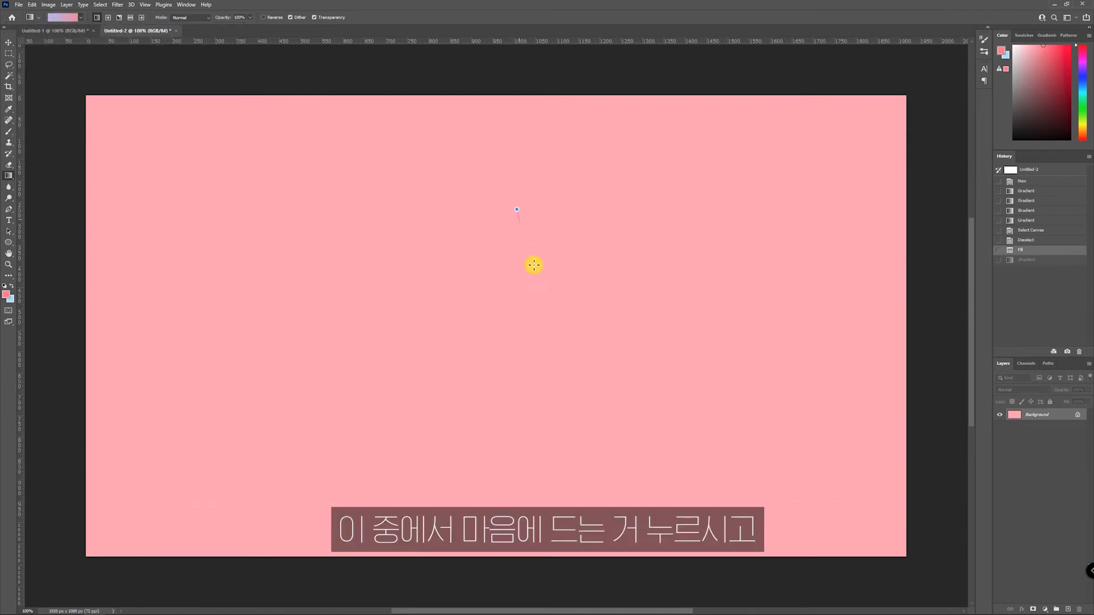
{"action": "left_click_drag", "start_coordinate": [520, 232], "coordinate": [570, 451]}
{"action": "left_click", "coordinate": [67, 21]}
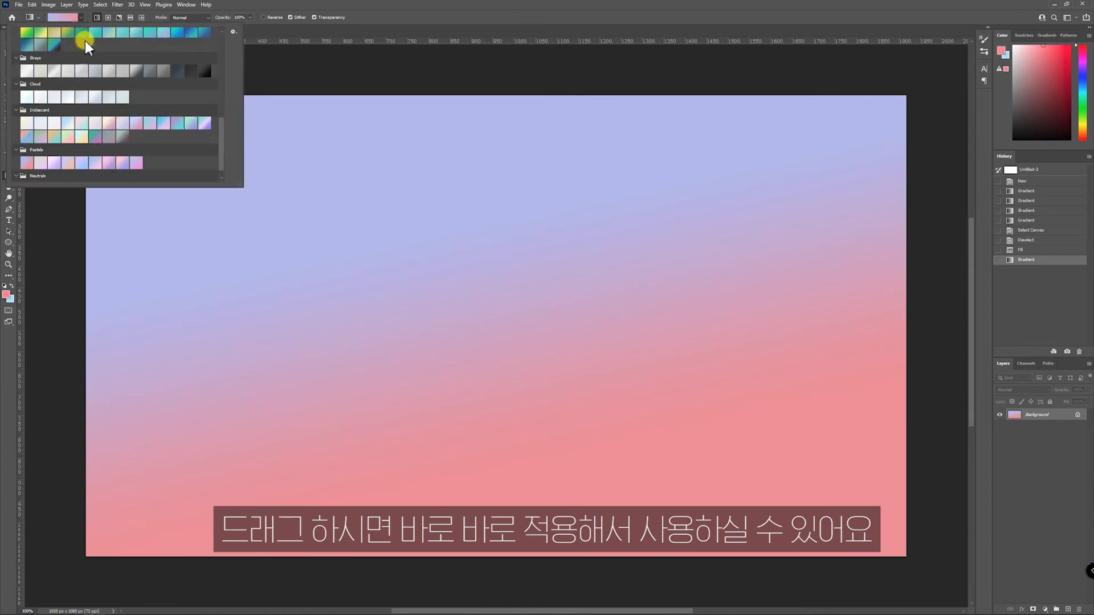
{"action": "left_click_drag", "start_coordinate": [419, 208], "coordinate": [845, 323]}
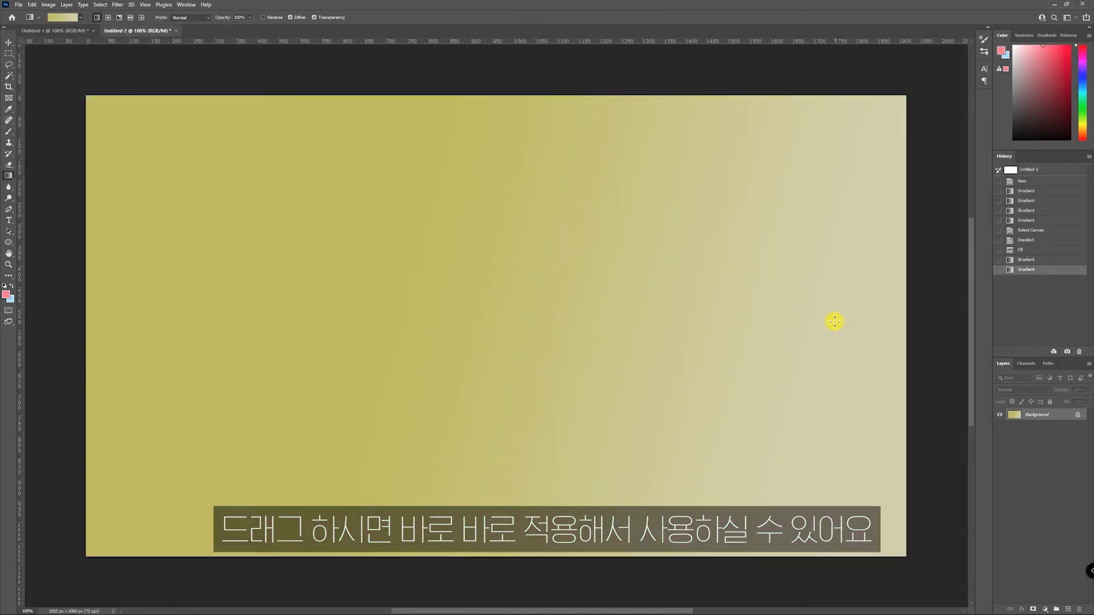
Step: Try a mint-green preset from the Greens folder as an angle gradient starting from the canvas's upper centre
{"action": "left_click", "coordinate": [81, 18]}
{"action": "scroll", "coordinate": [120, 118], "scroll_direction": "up", "scroll_amount": 1}
{"action": "left_click", "coordinate": [68, 72]}
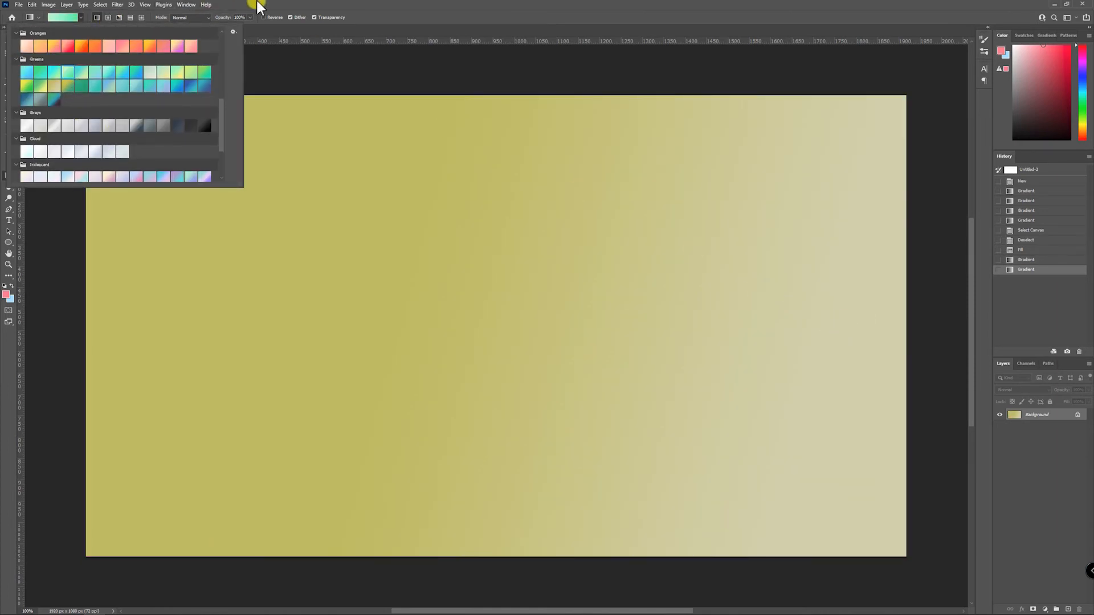
{"action": "left_click", "coordinate": [579, 240]}
{"action": "left_click_drag", "start_coordinate": [497, 226], "coordinate": [439, 342]}
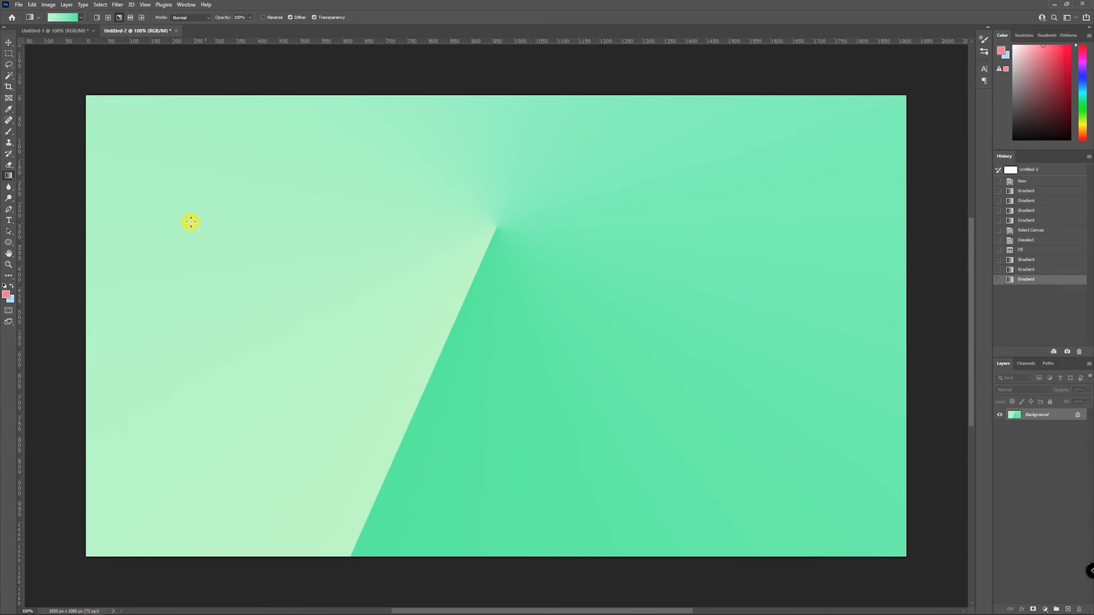
Step: Try the orange, pink and dark purple preset as a linear gradient running diagonally down across the canvas
{"action": "left_click", "coordinate": [81, 16]}
{"action": "scroll", "coordinate": [111, 80], "scroll_direction": "down", "scroll_amount": 4}
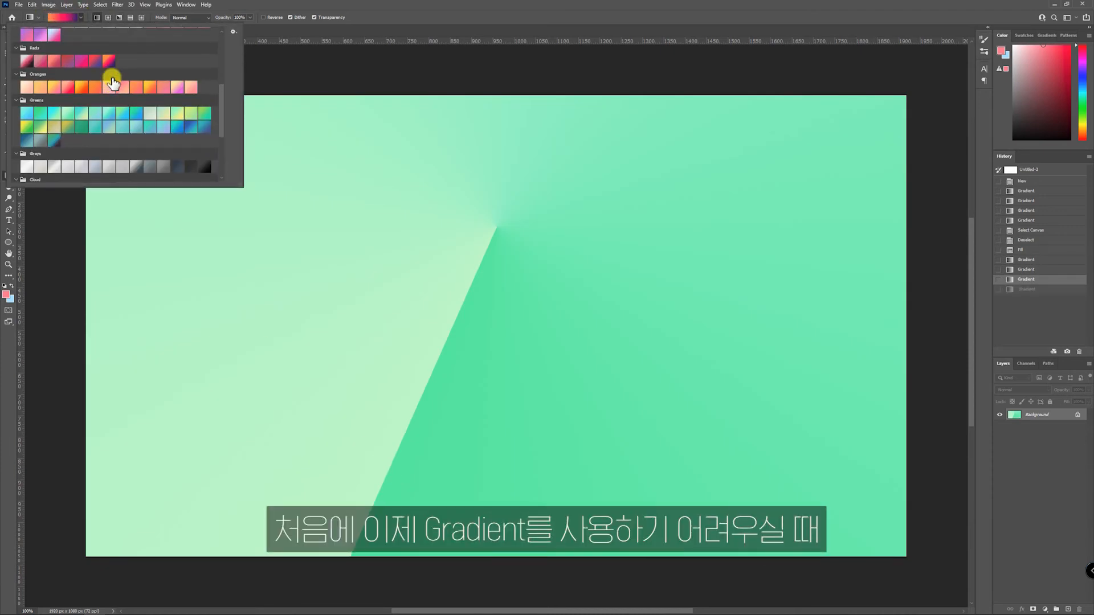
{"action": "scroll", "coordinate": [115, 70], "scroll_direction": "up", "scroll_amount": 1}
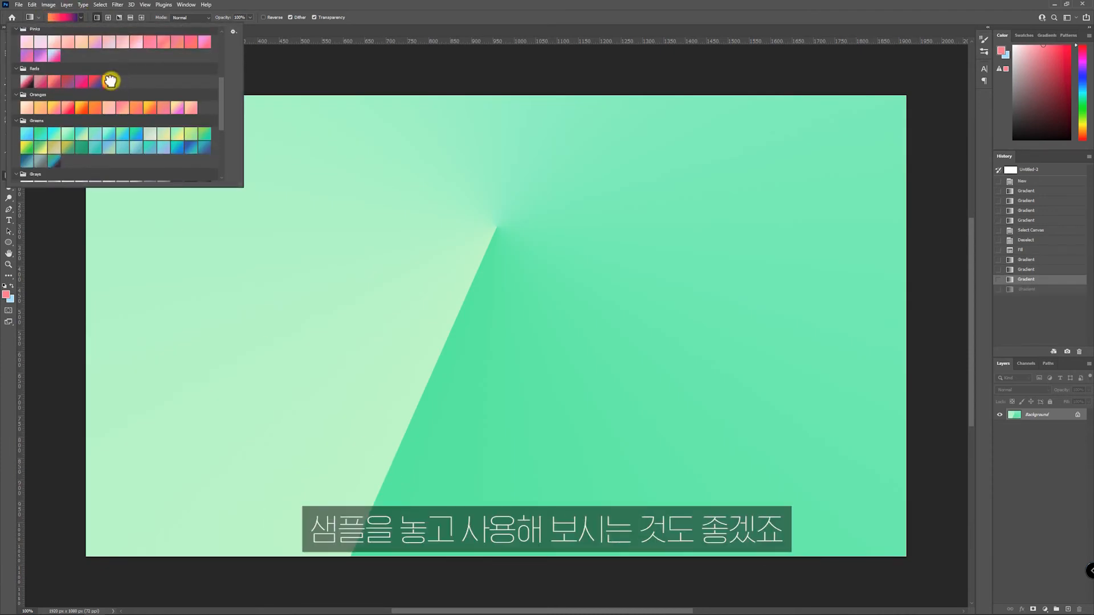
{"action": "left_click", "coordinate": [79, 17]}
{"action": "left_click_drag", "start_coordinate": [277, 134], "coordinate": [685, 412]}
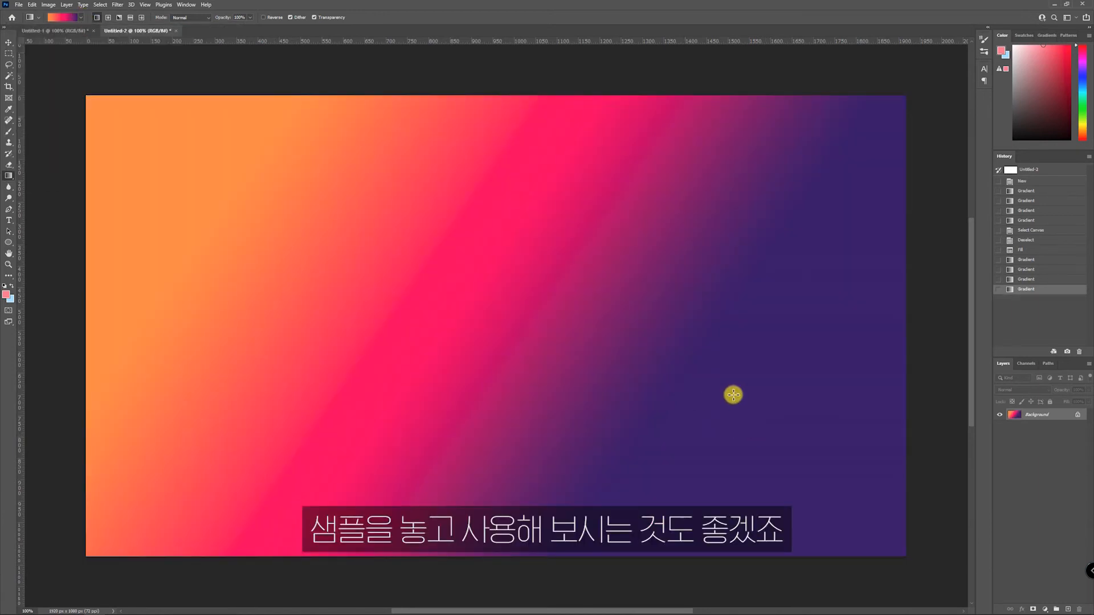
Step: Try a light blue-to-purple preset as a diagonal linear gradient towards the canvas's lower right
{"action": "left_click", "coordinate": [81, 17]}
{"action": "left_click", "coordinate": [163, 80]}
{"action": "left_click_drag", "start_coordinate": [435, 194], "coordinate": [693, 463]}
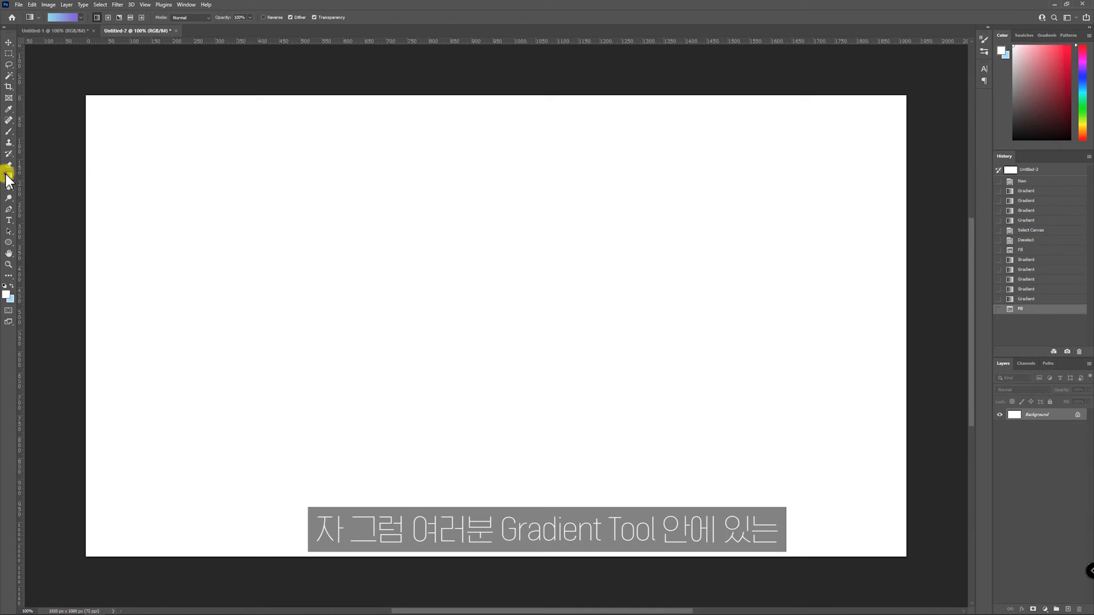
Step: Switch to the Paint Bucket tool, set the foreground colour to dusty rose #be6a78, and fill the canvas with it
{"action": "left_click_drag", "start_coordinate": [6, 177], "coordinate": [81, 187]}
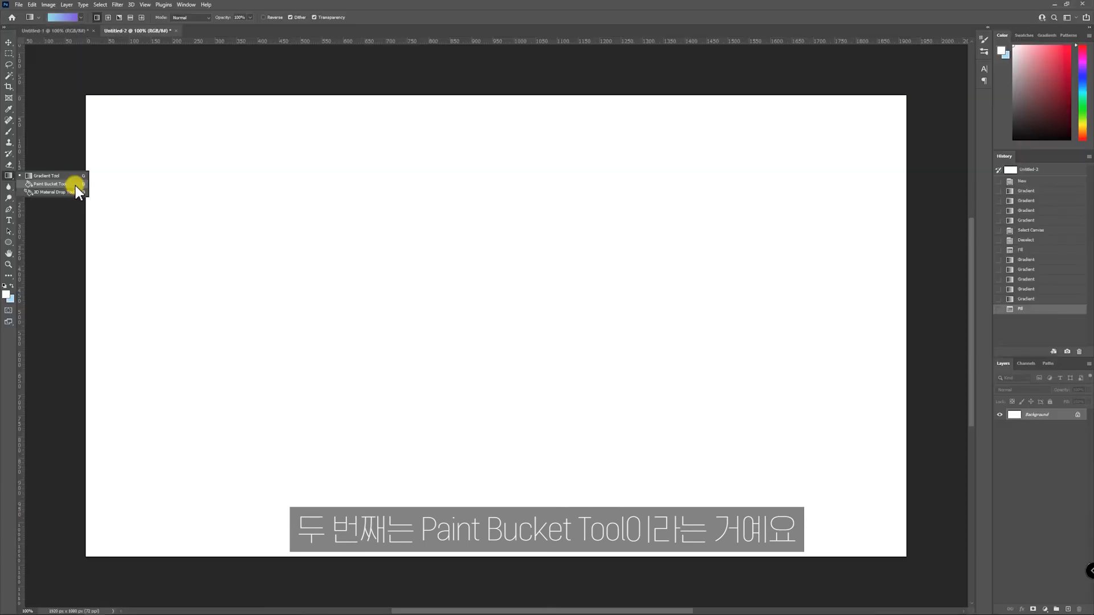
{"action": "left_click", "coordinate": [163, 369]}
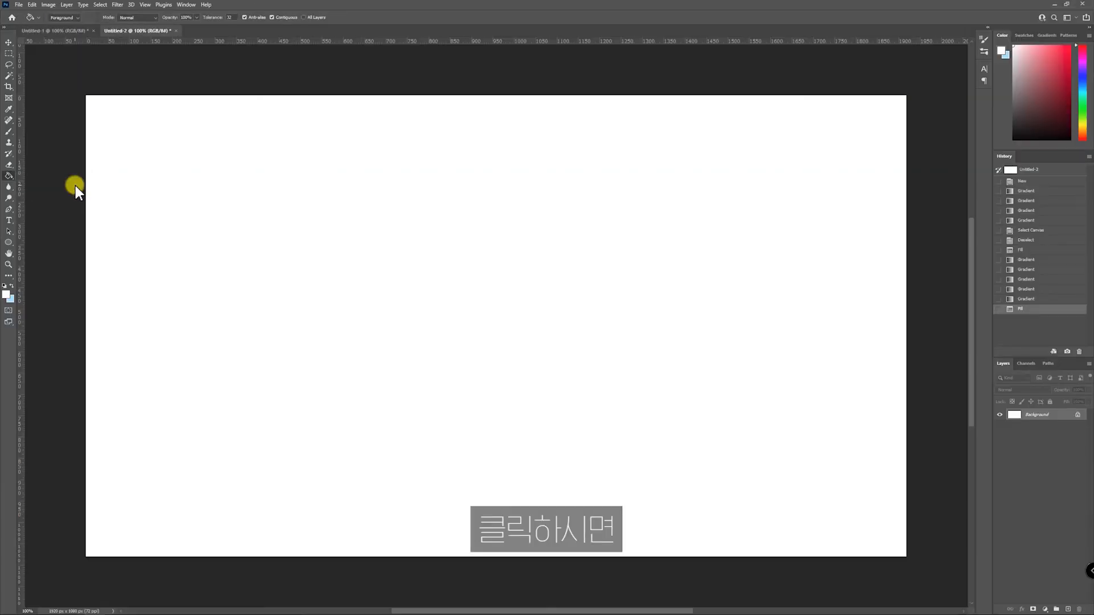
{"action": "left_click", "coordinate": [361, 161]}
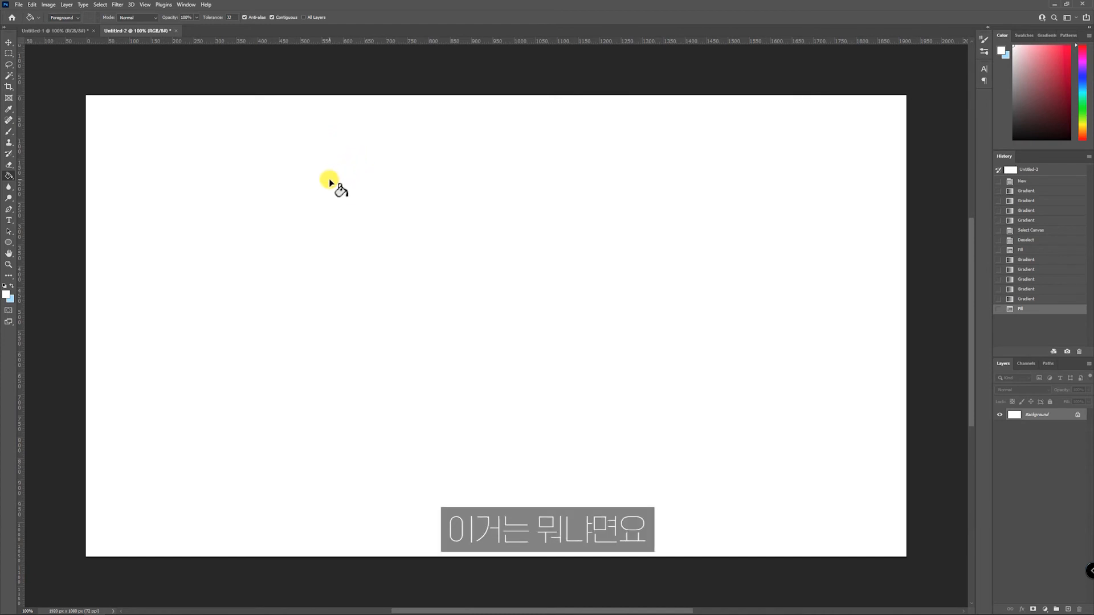
{"action": "left_click", "coordinate": [6, 295]}
{"action": "left_click", "coordinate": [482, 184]}
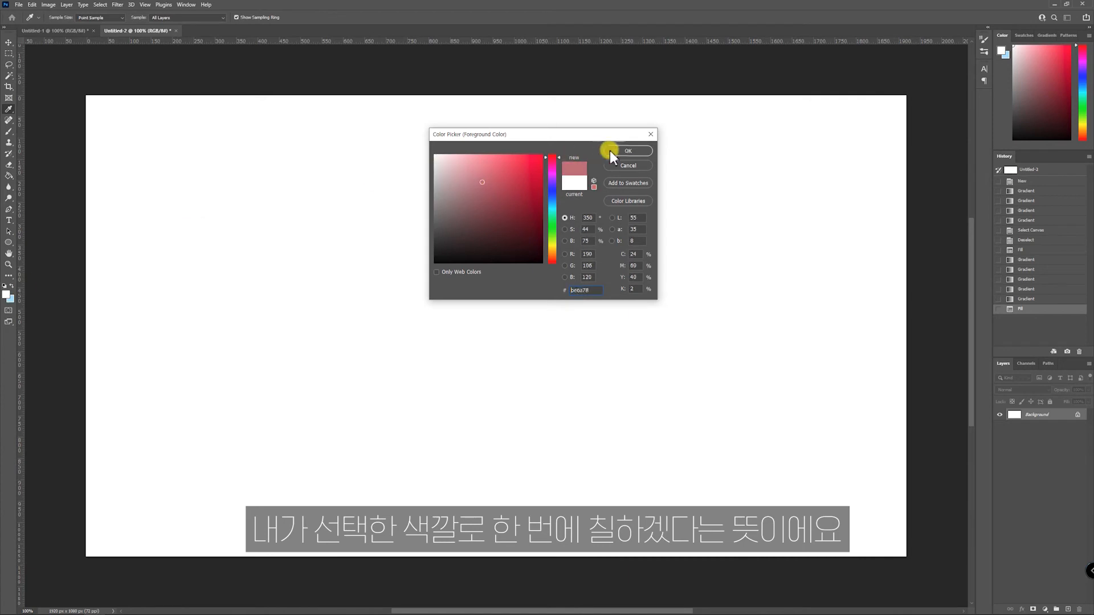
{"action": "left_click", "coordinate": [627, 149]}
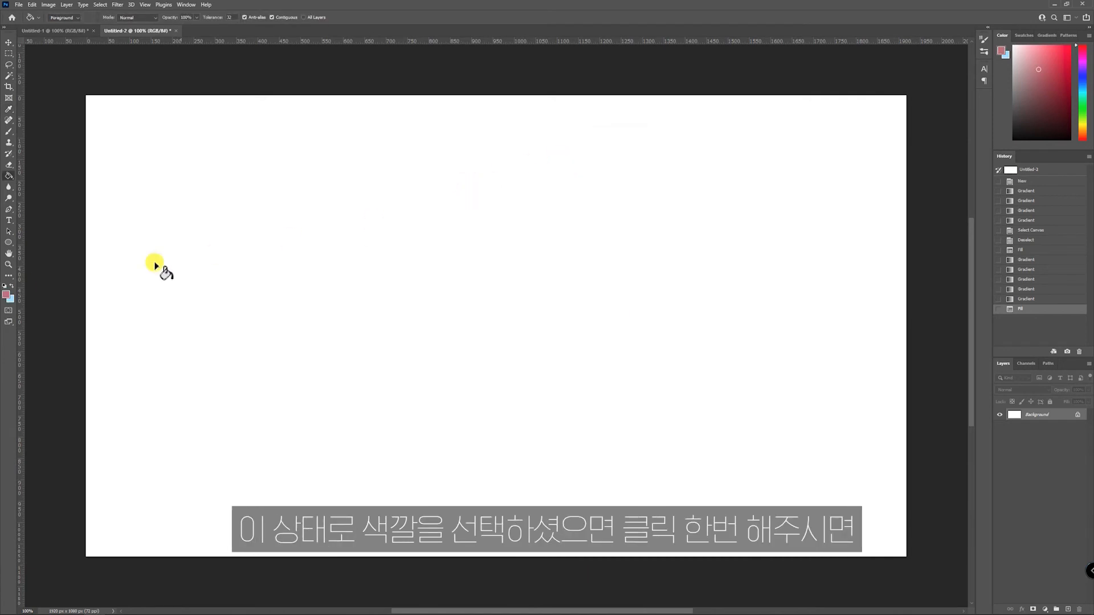
{"action": "left_click", "coordinate": [372, 216]}
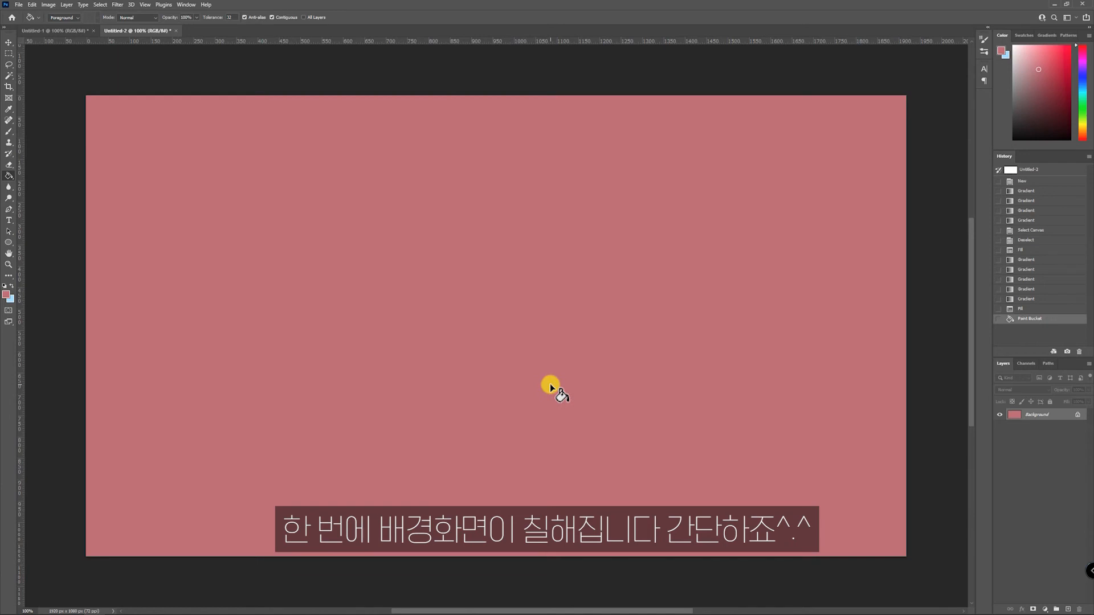
Step: Set the foreground colour to a dark maroon and fill the whole canvas with it
{"action": "left_click", "coordinate": [6, 295]}
{"action": "left_click", "coordinate": [522, 224]}
{"action": "left_click", "coordinate": [628, 151]}
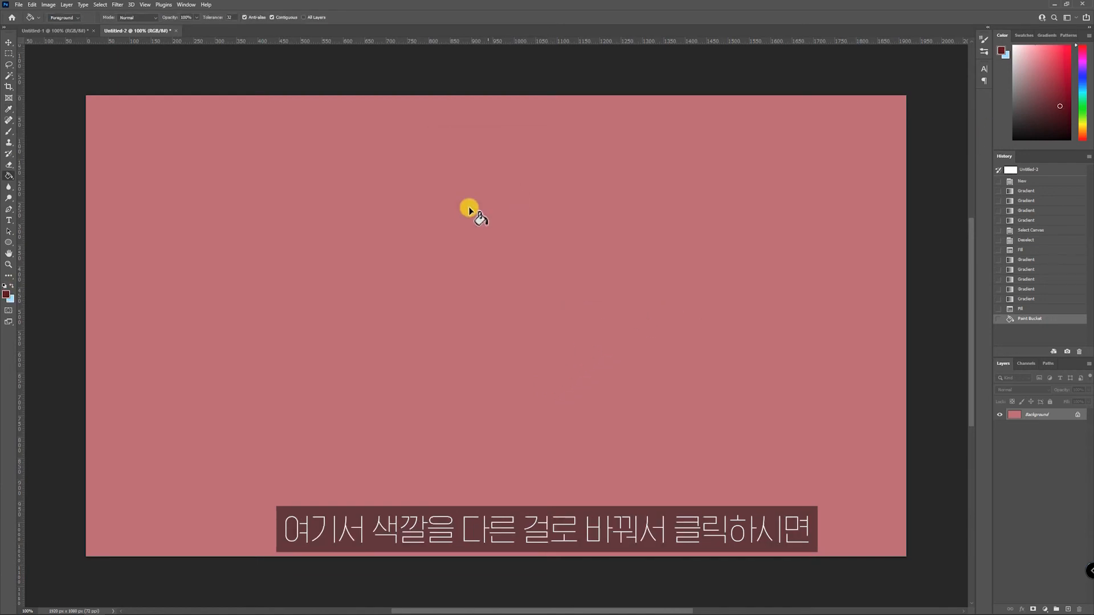
{"action": "left_click", "coordinate": [458, 249]}
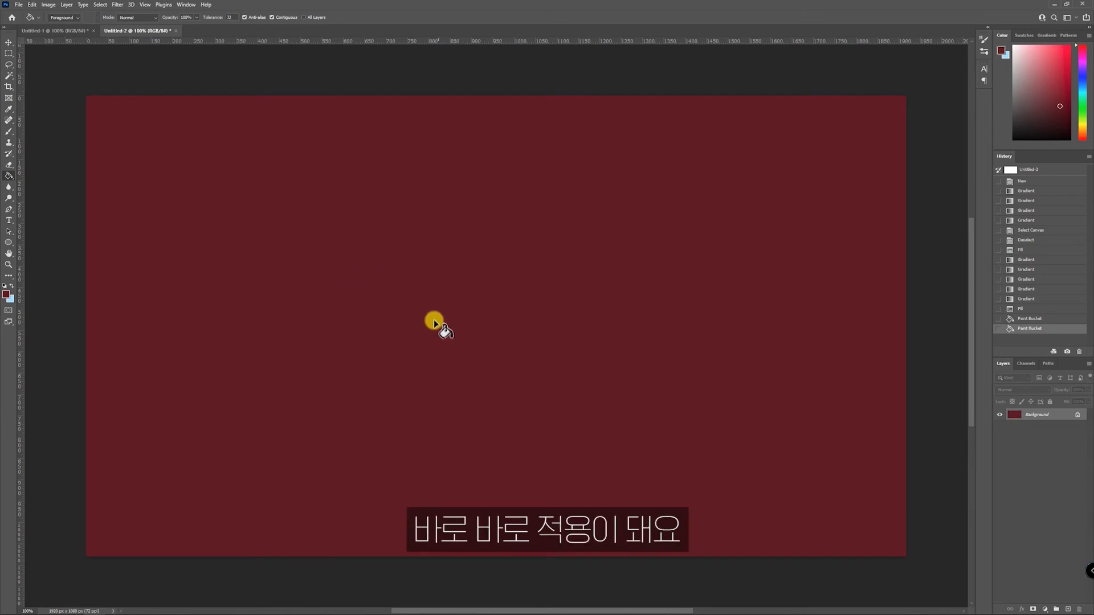
Step: Set the foreground colour to a bright red and fill the whole canvas with it
{"action": "left_click", "coordinate": [6, 296]}
{"action": "left_click_drag", "start_coordinate": [471, 203], "coordinate": [516, 169]}
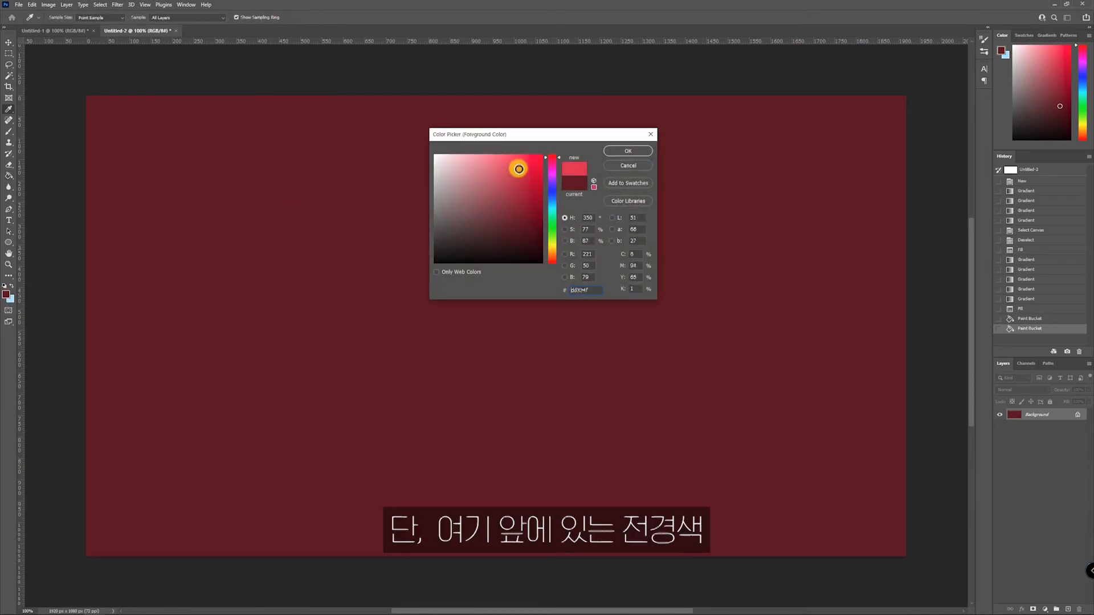
{"action": "left_click", "coordinate": [620, 152]}
{"action": "left_click", "coordinate": [490, 221]}
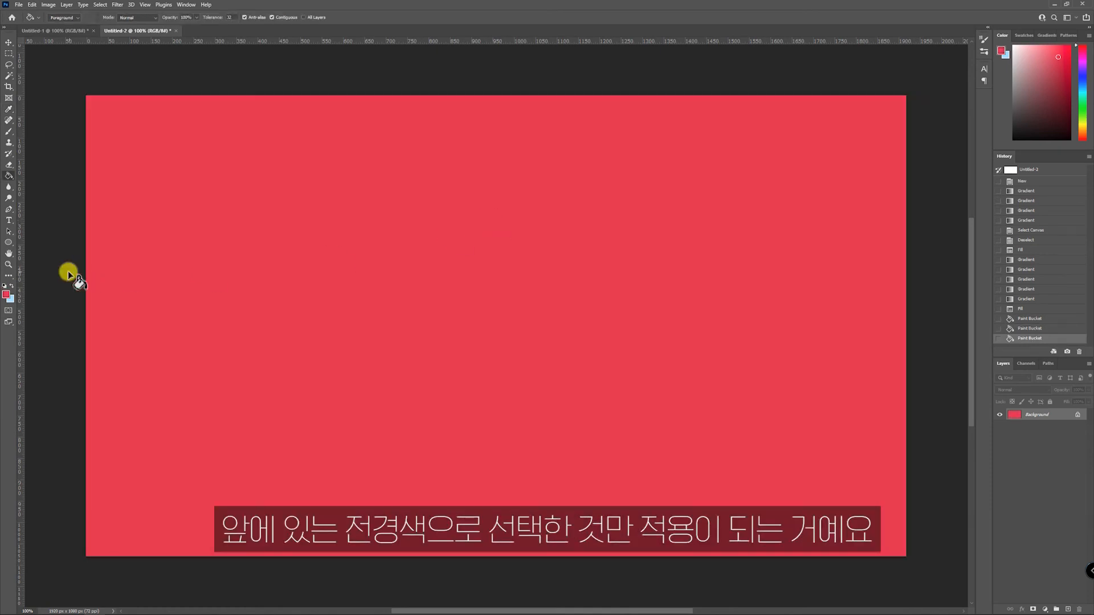
Step: Set the foreground colour to a muted light teal and fill the whole canvas with it
{"action": "left_click", "coordinate": [6, 297]}
{"action": "left_click", "coordinate": [557, 231]}
{"action": "left_click", "coordinate": [461, 181]}
{"action": "key", "text": "Return"}
{"action": "left_click", "coordinate": [435, 210]}
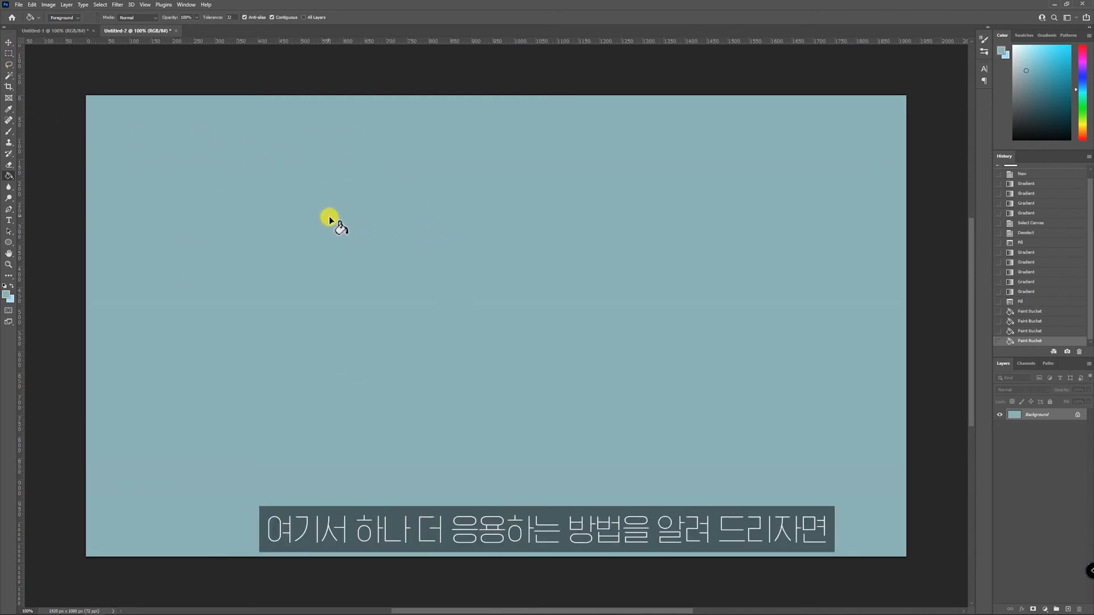
Step: Make a near-square rectangular marquee selection in the canvas's upper middle and bucket-fill it with a dark teal foreground colour
{"action": "left_click", "coordinate": [9, 59]}
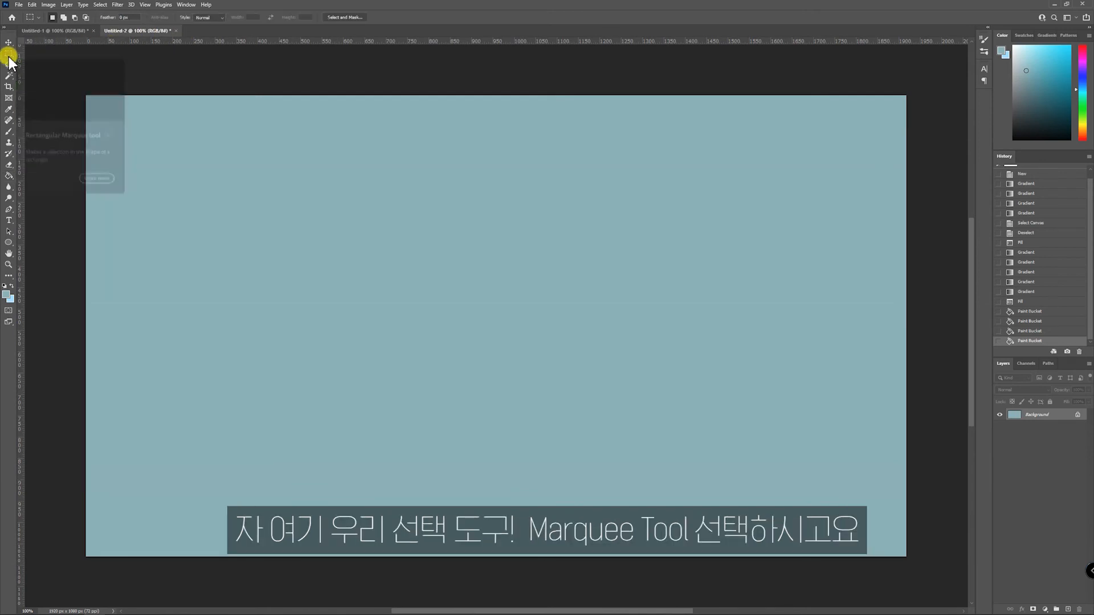
{"action": "left_click_drag", "start_coordinate": [371, 148], "coordinate": [586, 342]}
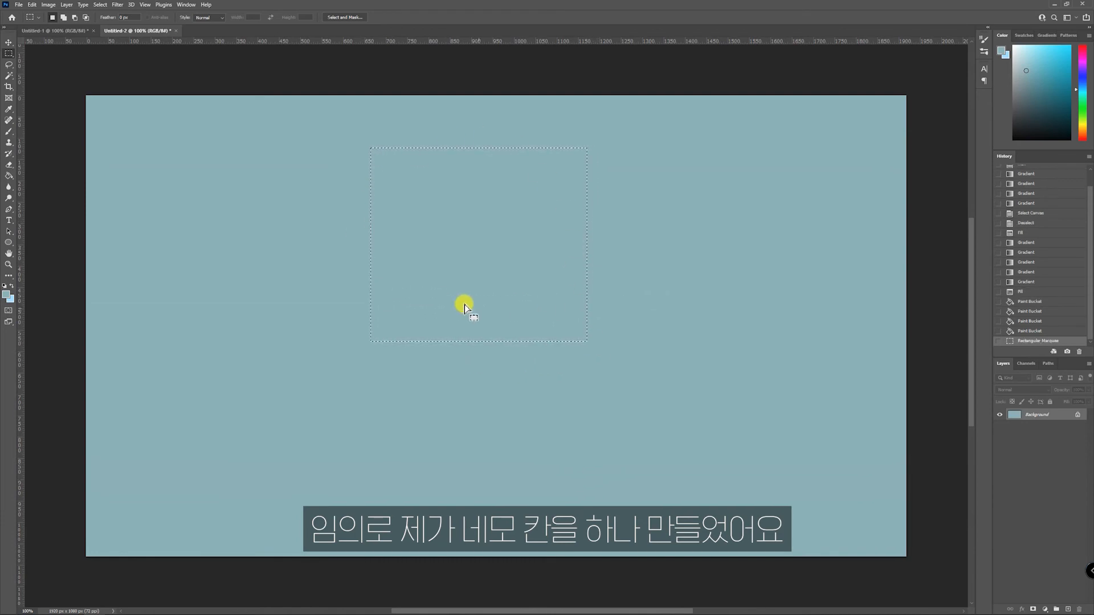
{"action": "left_click", "coordinate": [9, 177]}
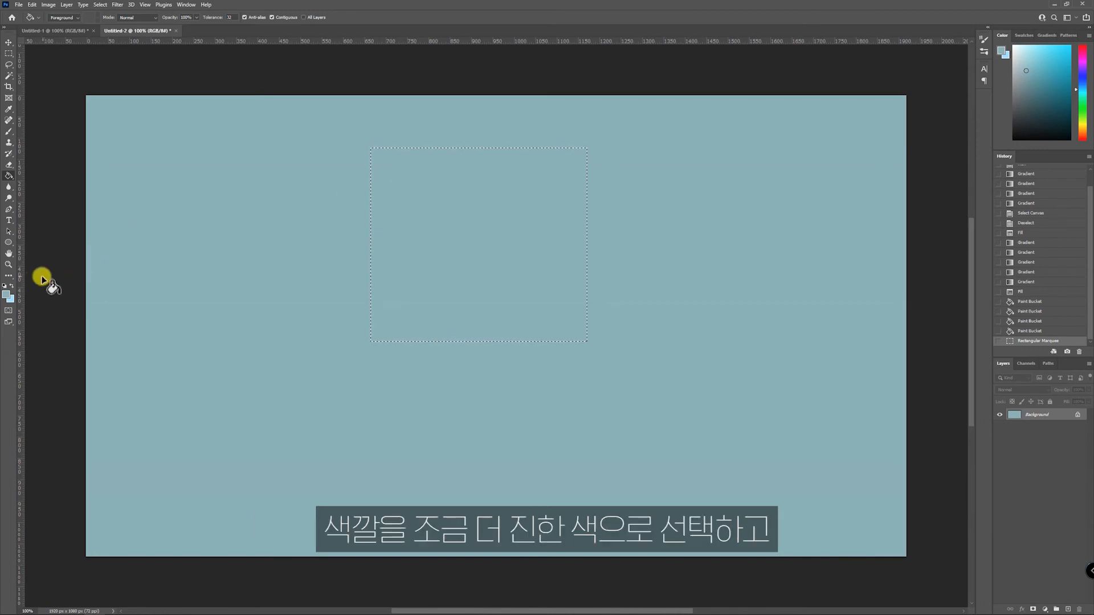
{"action": "left_click", "coordinate": [8, 295]}
{"action": "left_click", "coordinate": [469, 221]}
{"action": "left_click", "coordinate": [634, 149]}
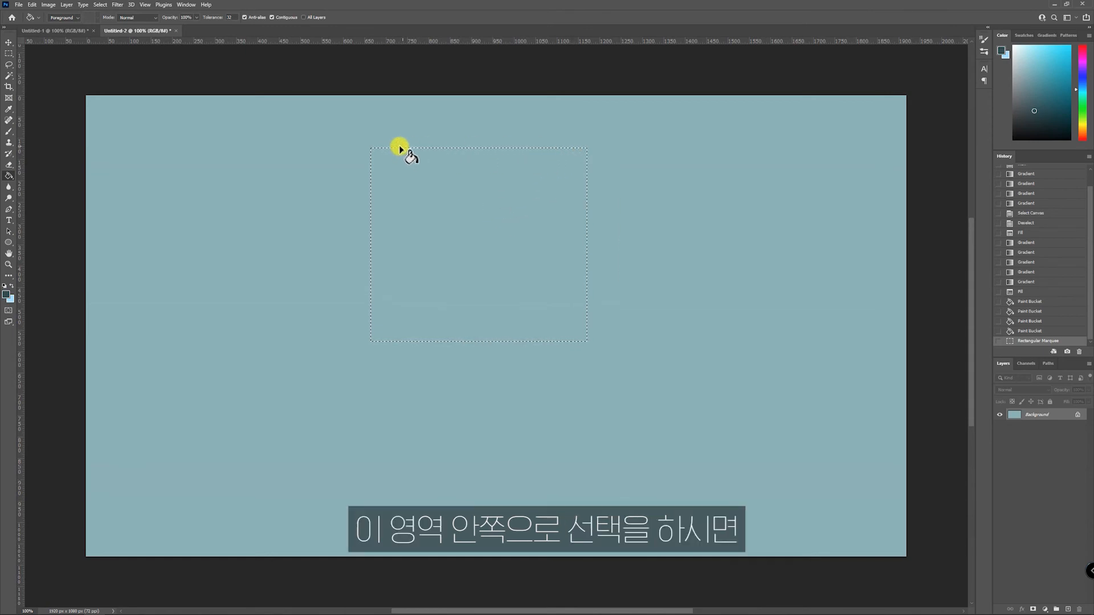
{"action": "left_click", "coordinate": [480, 203]}
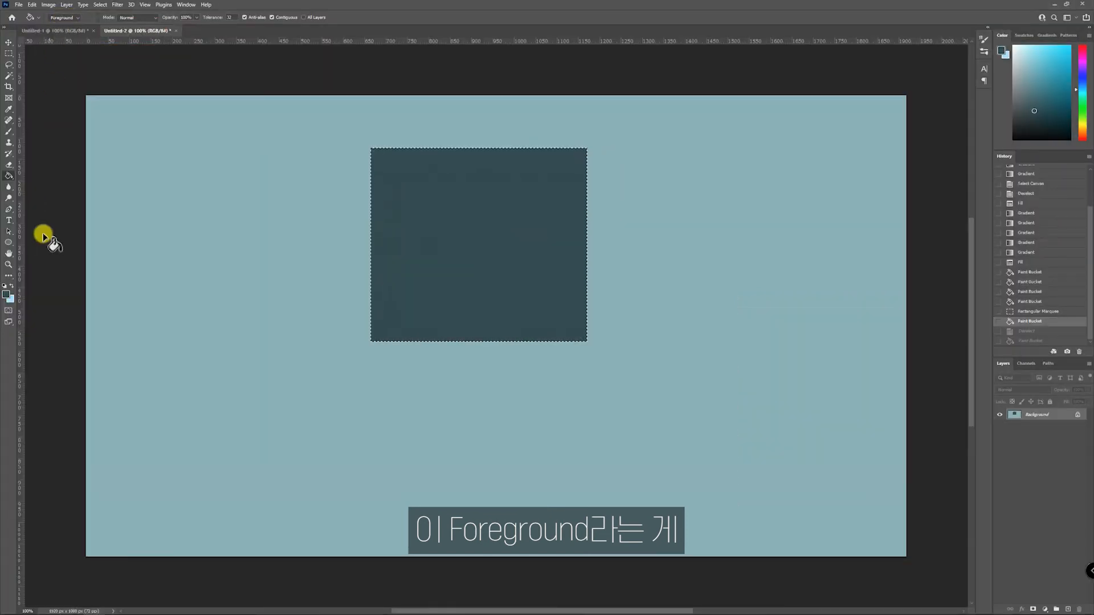
Step: Set the foreground colour to a brighter cyan-blue and refill the rectangular selection with it
{"action": "left_click", "coordinate": [9, 588]}
{"action": "left_click_drag", "start_coordinate": [523, 208], "coordinate": [496, 179]}
{"action": "left_click", "coordinate": [629, 151]}
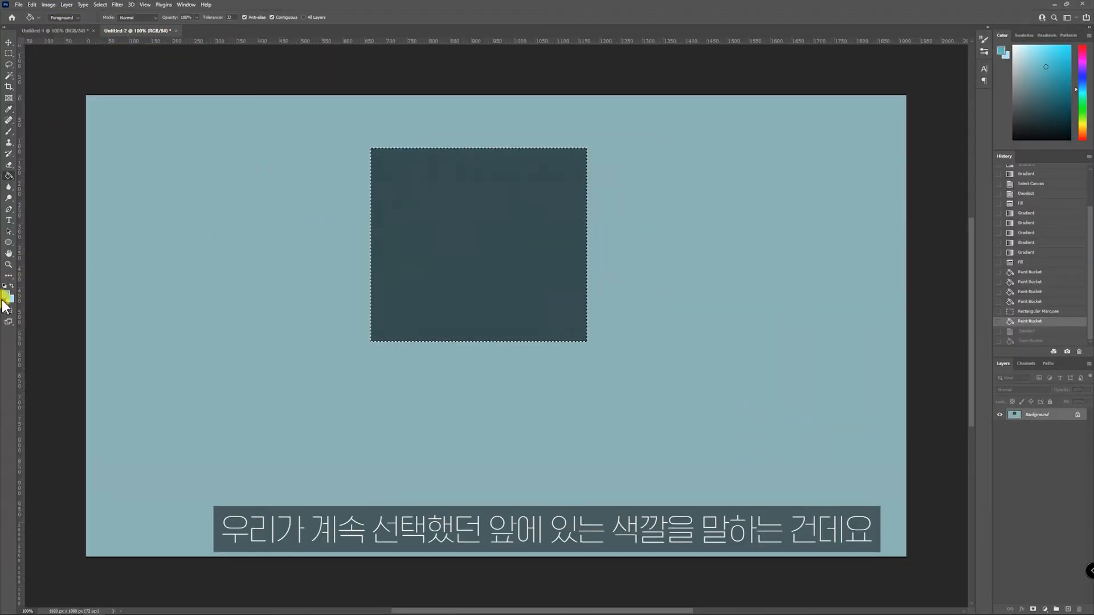
{"action": "left_click", "coordinate": [428, 233]}
Step: Switch the Paint Bucket's fill source to Pattern, expand the Water, Grass and Trees folders, and choose a Trees pattern
{"action": "left_click", "coordinate": [79, 17]}
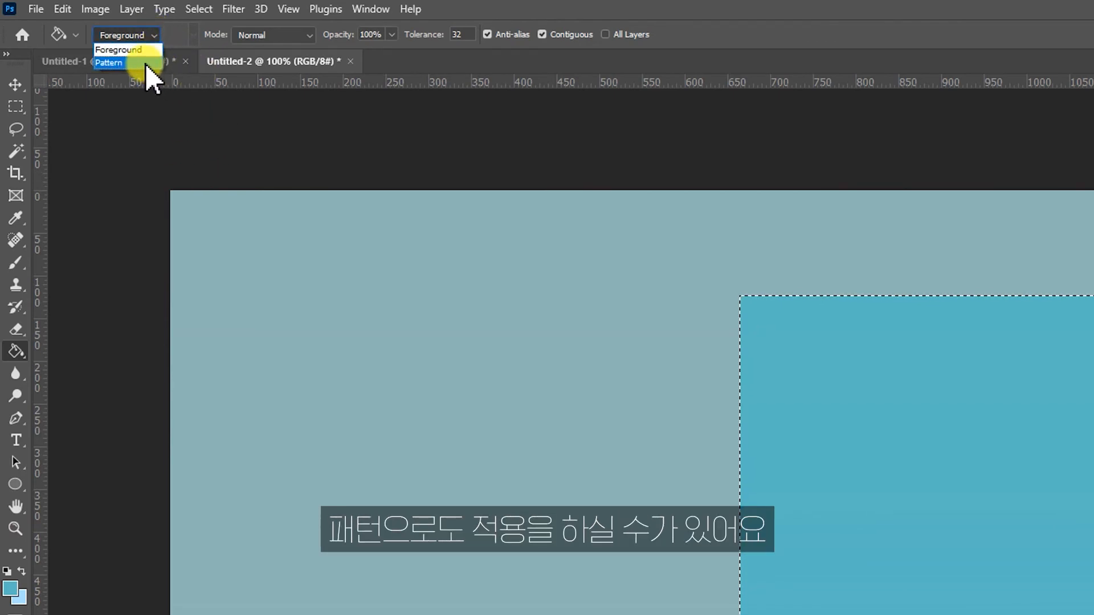
{"action": "left_click", "coordinate": [145, 63]}
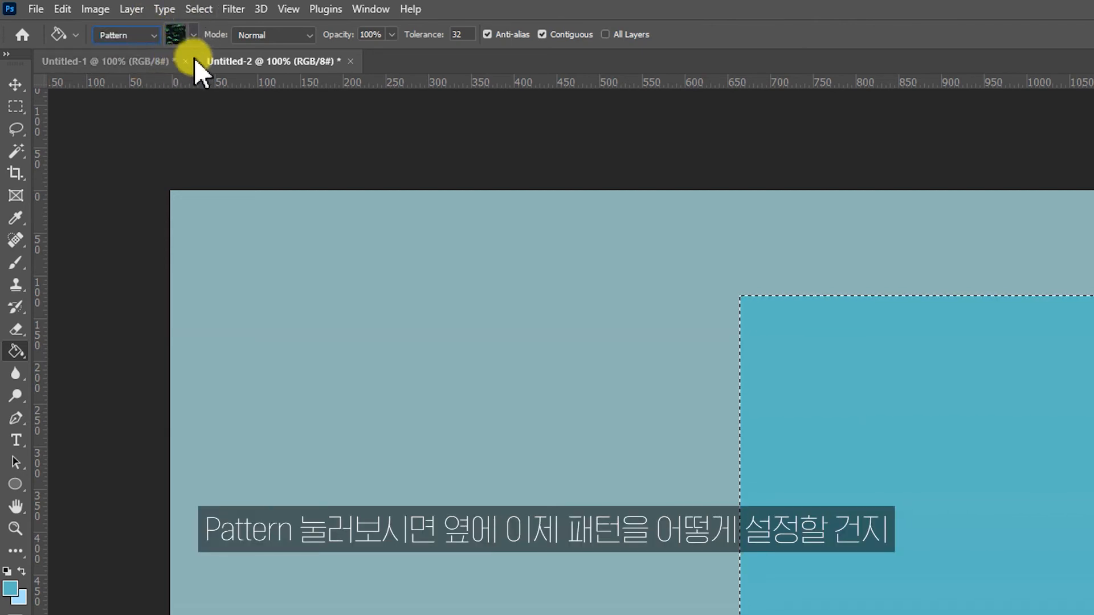
{"action": "left_click", "coordinate": [193, 39]}
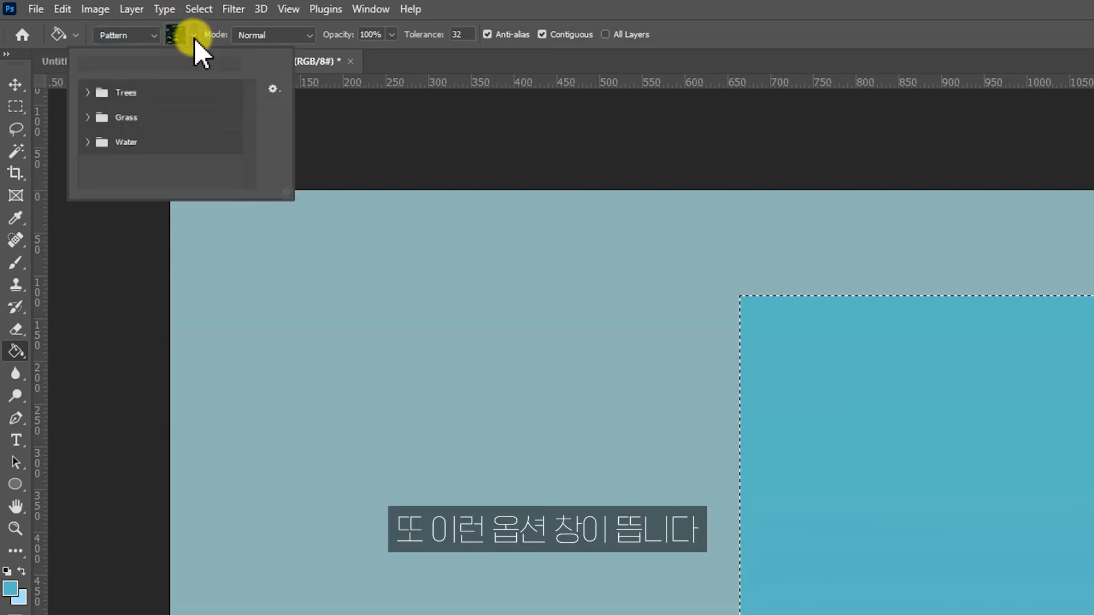
{"action": "left_click", "coordinate": [89, 142]}
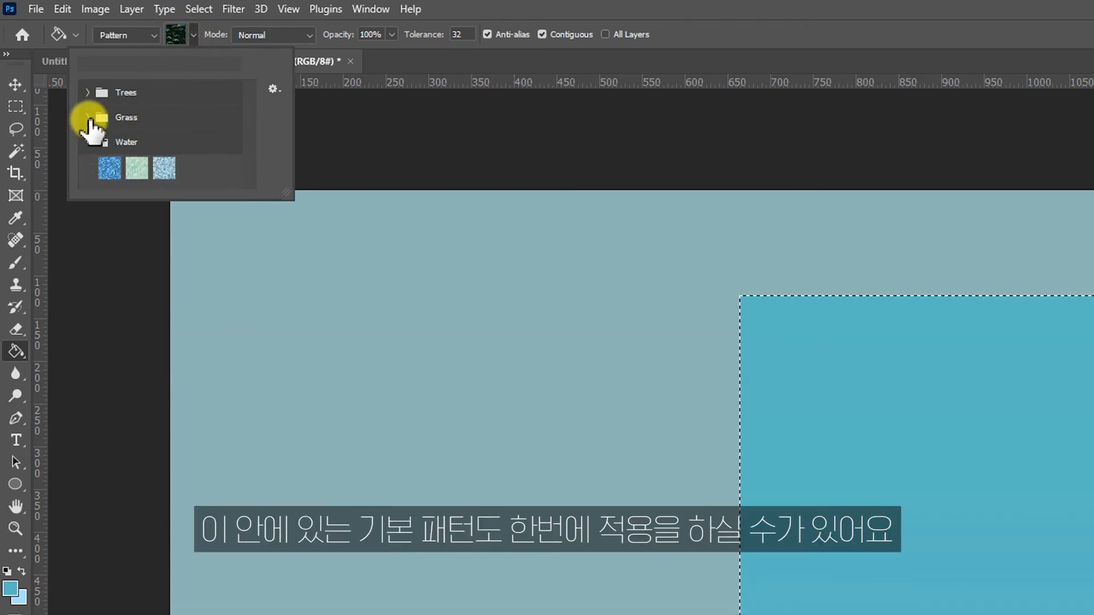
{"action": "left_click", "coordinate": [88, 117]}
{"action": "left_click", "coordinate": [88, 92]}
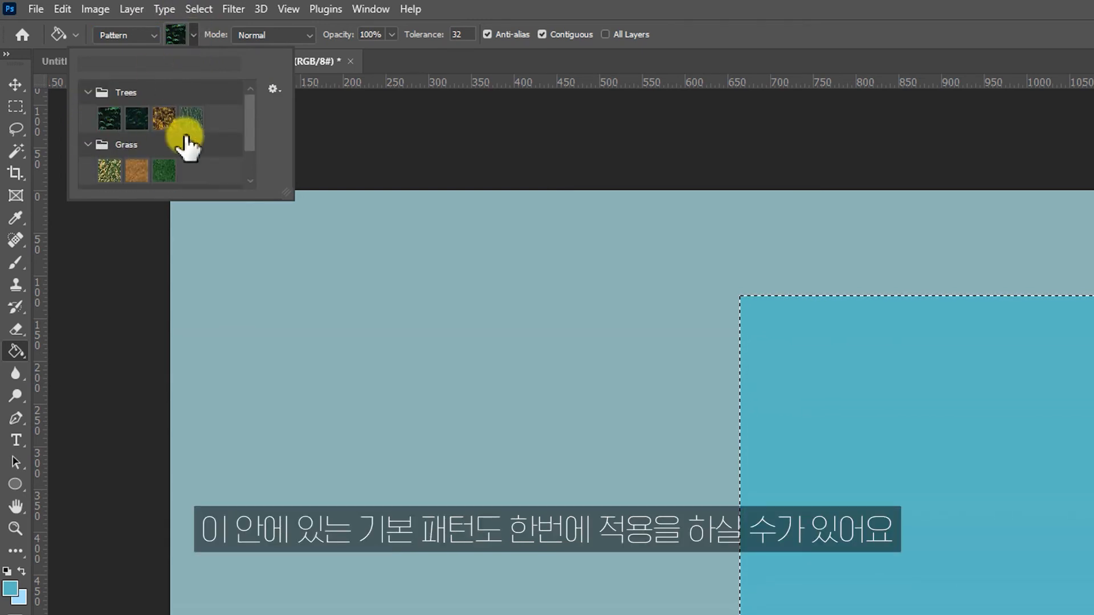
{"action": "left_click", "coordinate": [162, 118]}
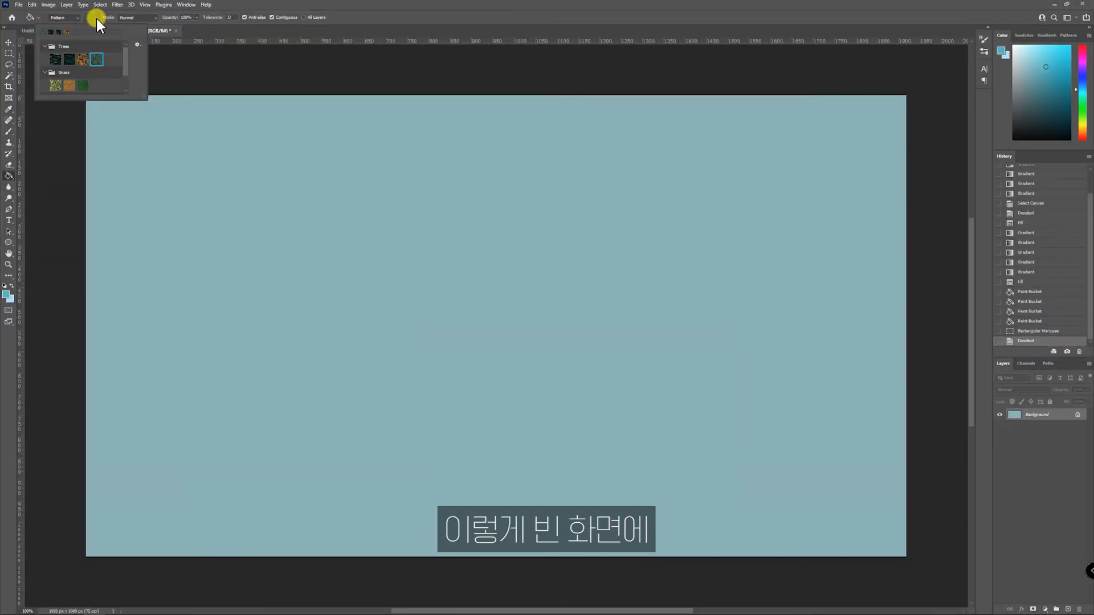
Step: Choose the orange-brown pattern from the Grass folder and fill the whole canvas with it
{"action": "left_click", "coordinate": [193, 36]}
{"action": "left_click", "coordinate": [97, 18]}
{"action": "left_click", "coordinate": [57, 61]}
{"action": "left_click", "coordinate": [68, 79]}
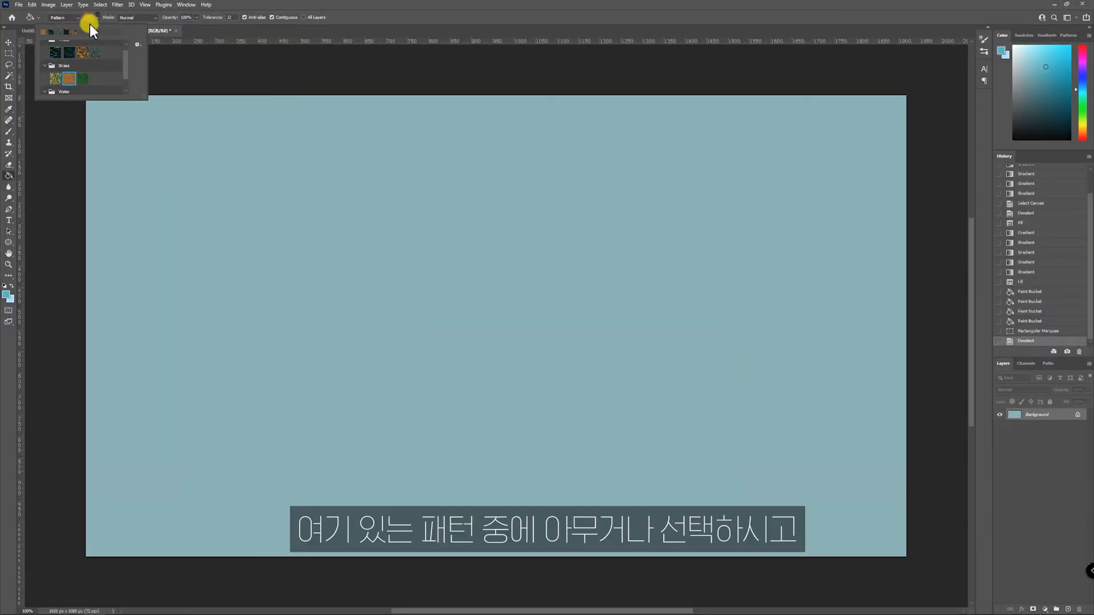
{"action": "left_click", "coordinate": [99, 23]}
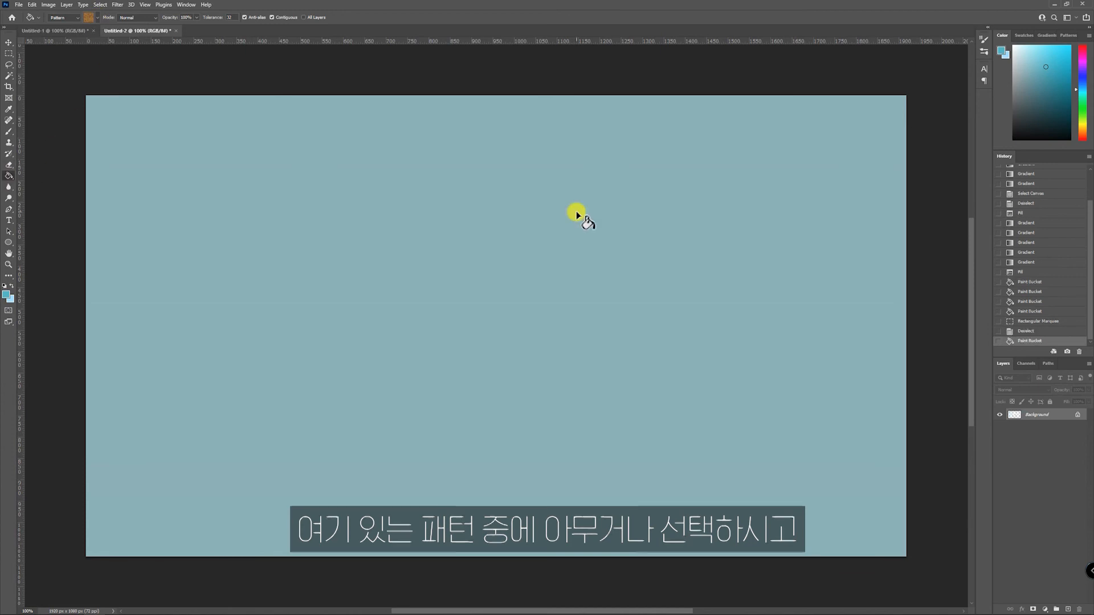
{"action": "left_click", "coordinate": [576, 212]}
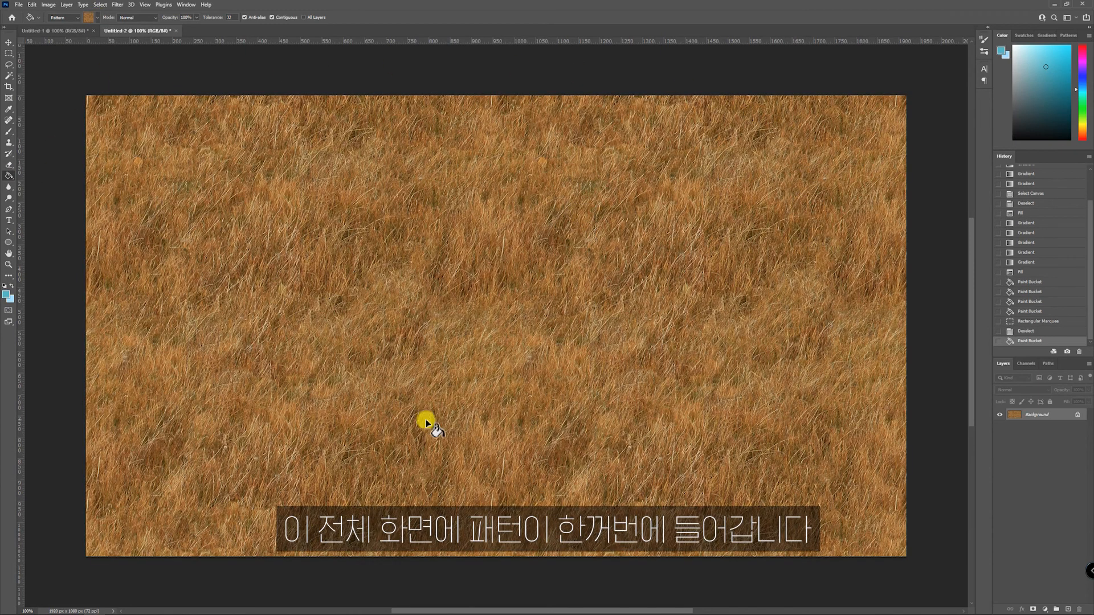
Step: Make a roughly square marquee selection in the canvas's upper middle and fill it with the blue mosaic pattern from the Water folder
{"action": "left_click", "coordinate": [98, 18]}
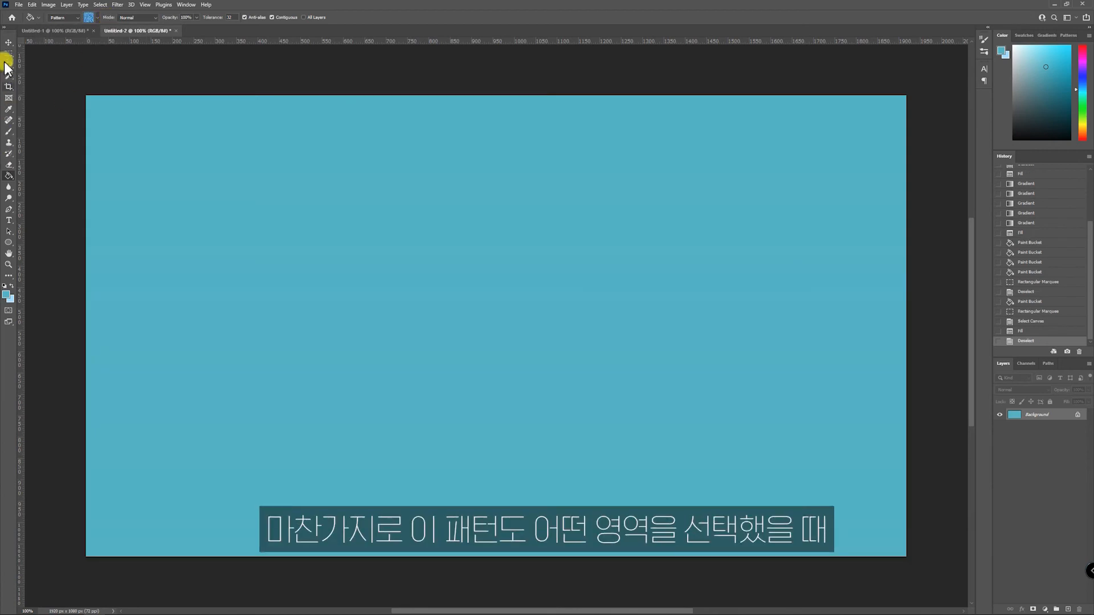
{"action": "left_click", "coordinate": [8, 53]}
{"action": "left_click_drag", "start_coordinate": [495, 146], "coordinate": [673, 311]}
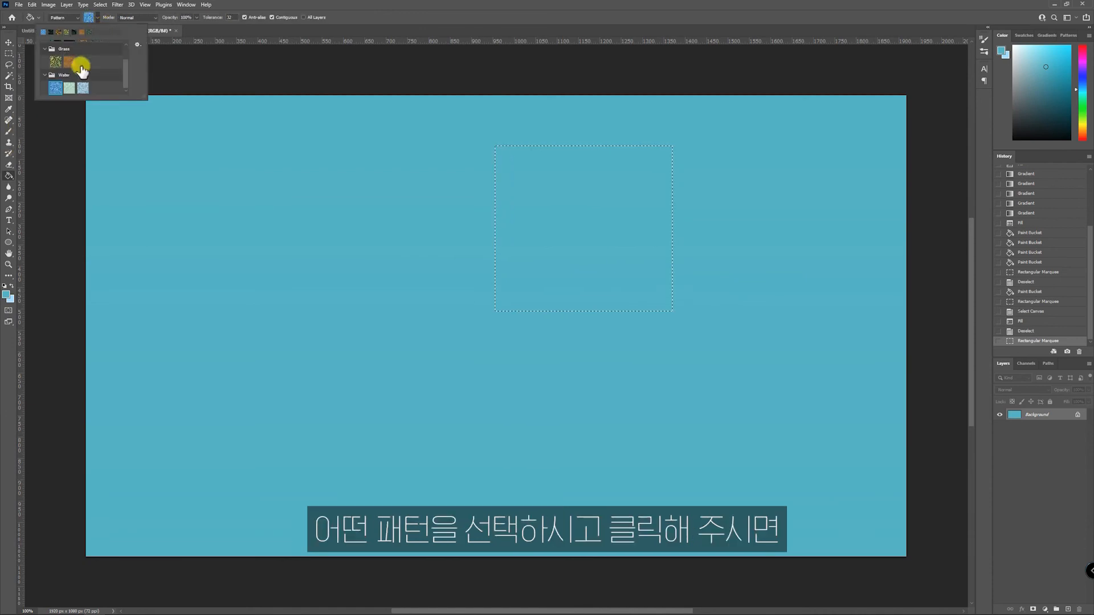
{"action": "left_click", "coordinate": [80, 68]}
{"action": "left_click", "coordinate": [96, 10]}
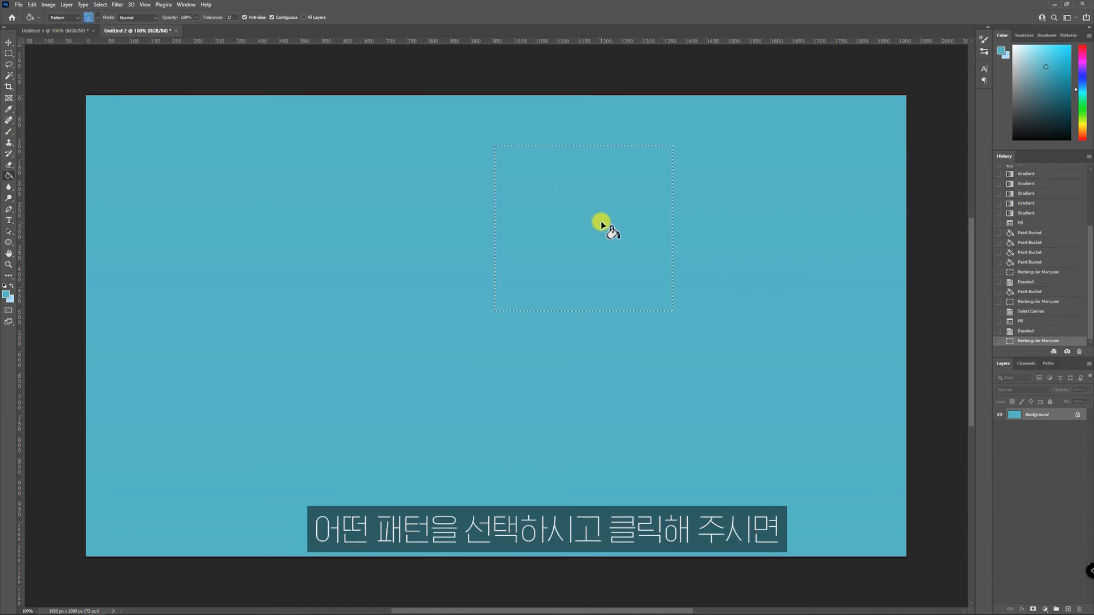
{"action": "left_click", "coordinate": [588, 207]}
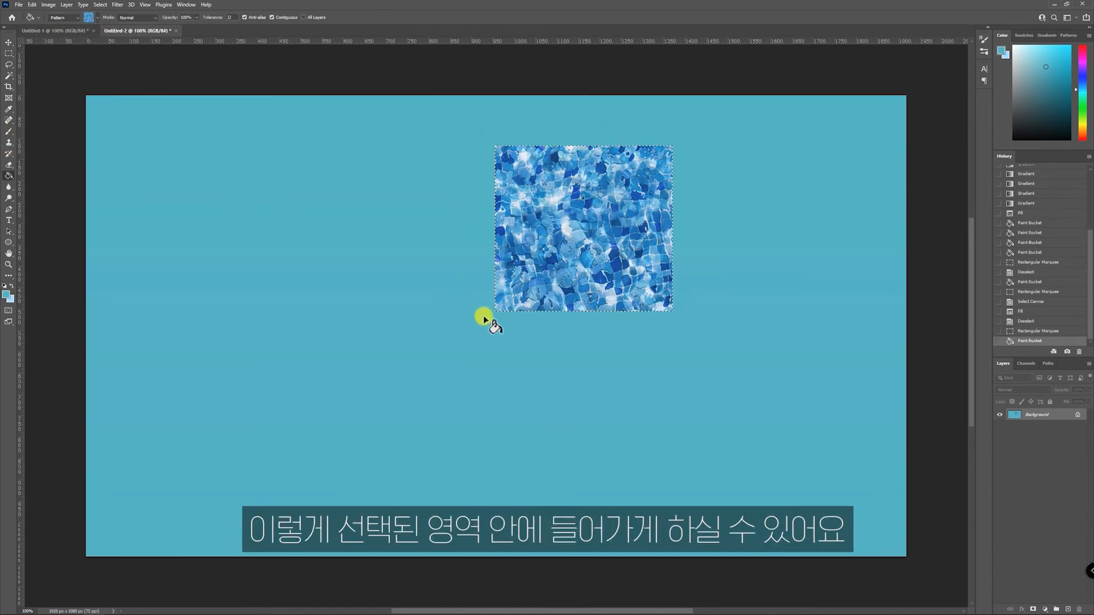
Step: Make a second rectangular selection in the canvas's upper left, fill it with the dark green Grass pattern, and deselect
{"action": "left_click", "coordinate": [9, 53]}
{"action": "left_click_drag", "start_coordinate": [185, 155], "coordinate": [354, 283]}
{"action": "left_click", "coordinate": [8, 176]}
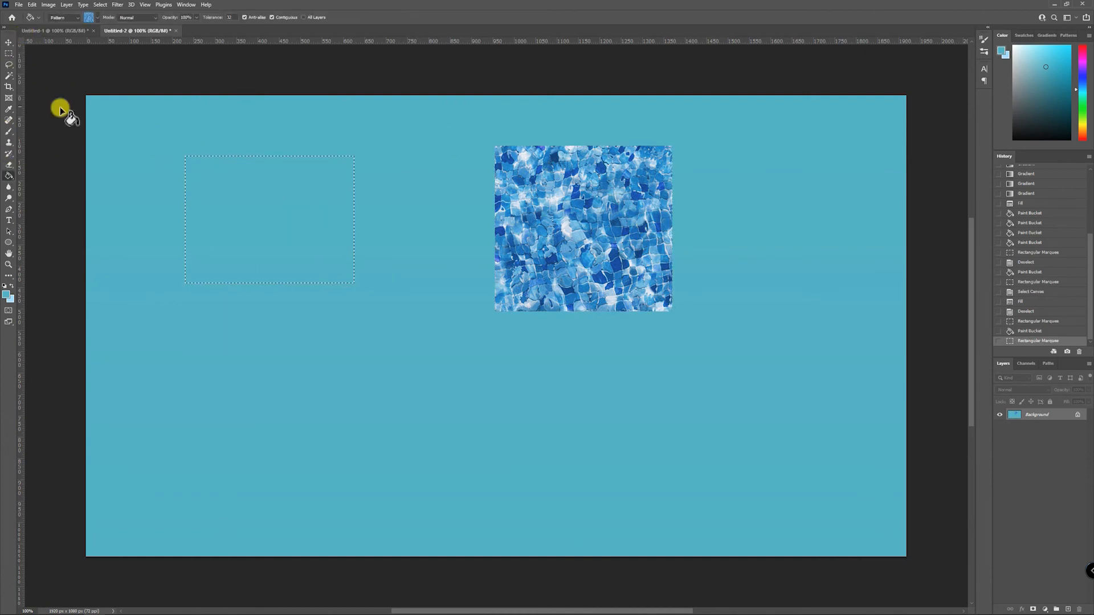
{"action": "left_click", "coordinate": [88, 17]}
{"action": "left_click", "coordinate": [82, 61]}
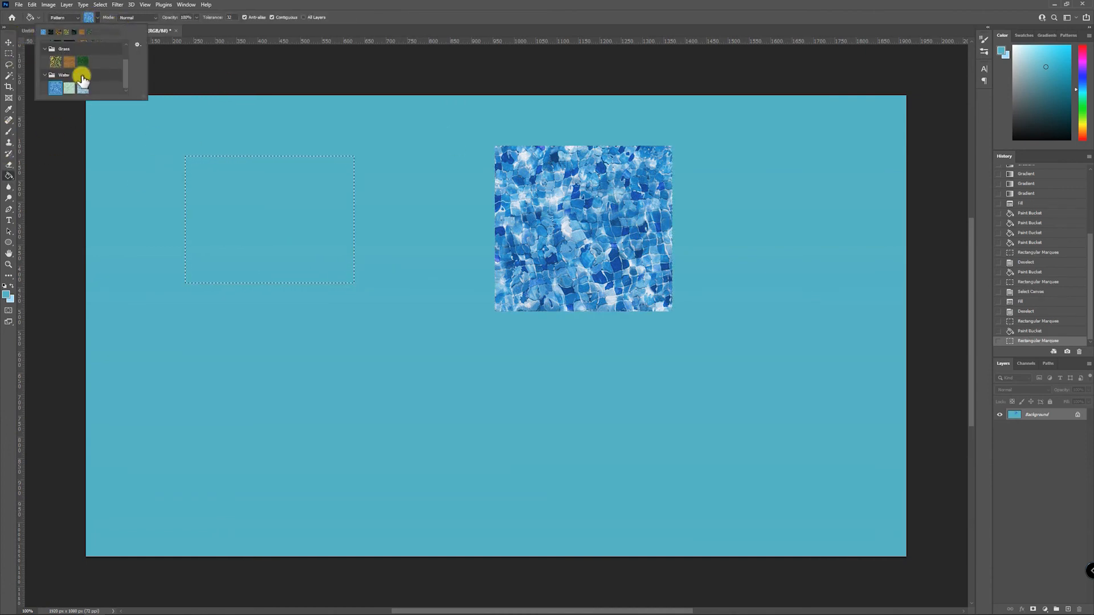
{"action": "left_click", "coordinate": [227, 173]}
{"action": "left_click", "coordinate": [100, 5]}
{"action": "left_click", "coordinate": [101, 21]}
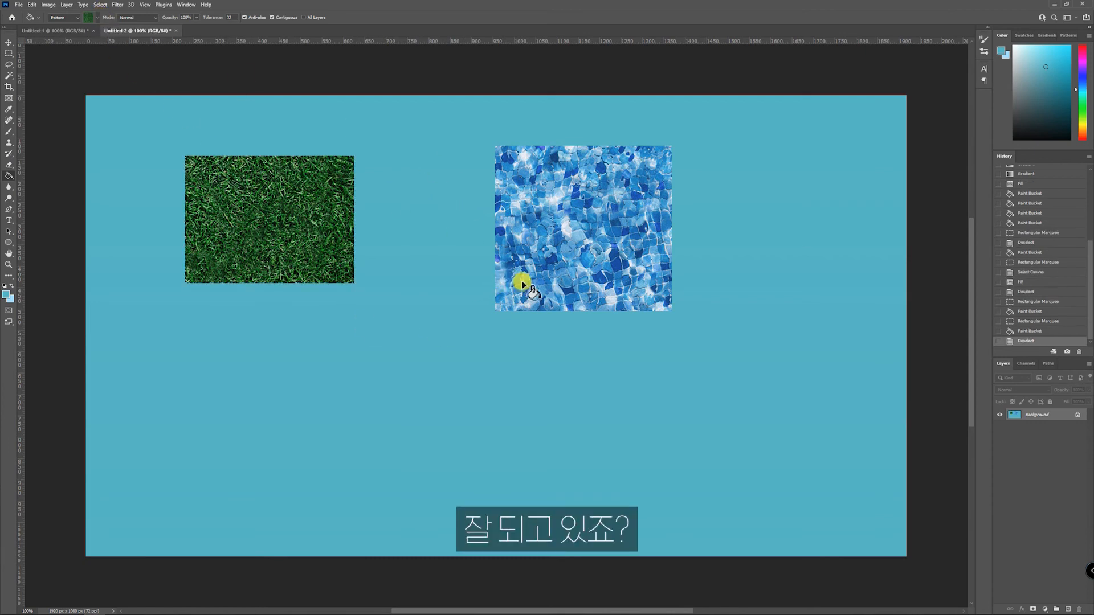
Step: Fill individual patches of the blue mosaic square with the green grass pattern using the Paint Bucket at tolerance 32
{"action": "key", "text": "v"}
{"action": "left_click", "coordinate": [6, 180]}
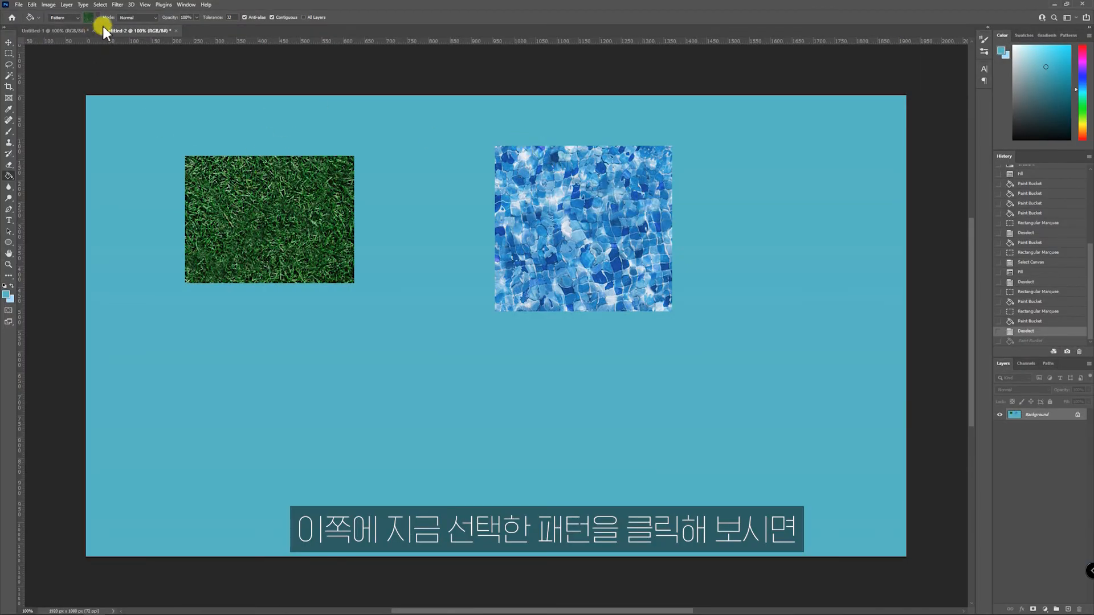
{"action": "left_click", "coordinate": [564, 201]}
{"action": "left_click", "coordinate": [574, 243]}
{"action": "left_click", "coordinate": [540, 276]}
{"action": "left_click", "coordinate": [587, 287]}
{"action": "left_click", "coordinate": [610, 254]}
{"action": "left_click", "coordinate": [626, 182]}
{"action": "left_click", "coordinate": [642, 166]}
{"action": "left_click", "coordinate": [520, 160]}
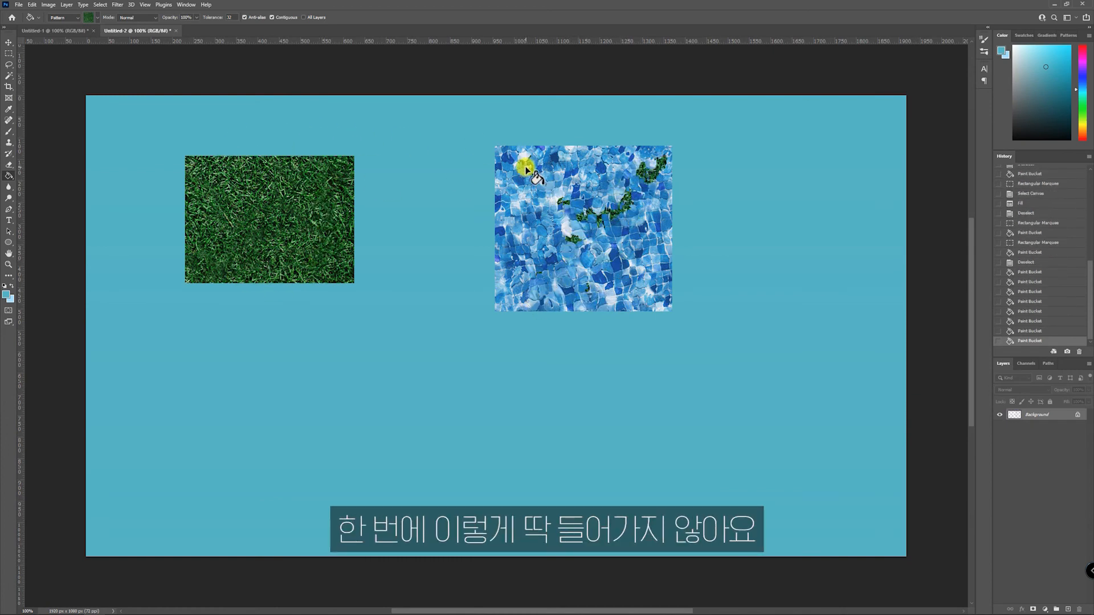
{"action": "left_click", "coordinate": [507, 208]}
{"action": "left_click", "coordinate": [553, 243]}
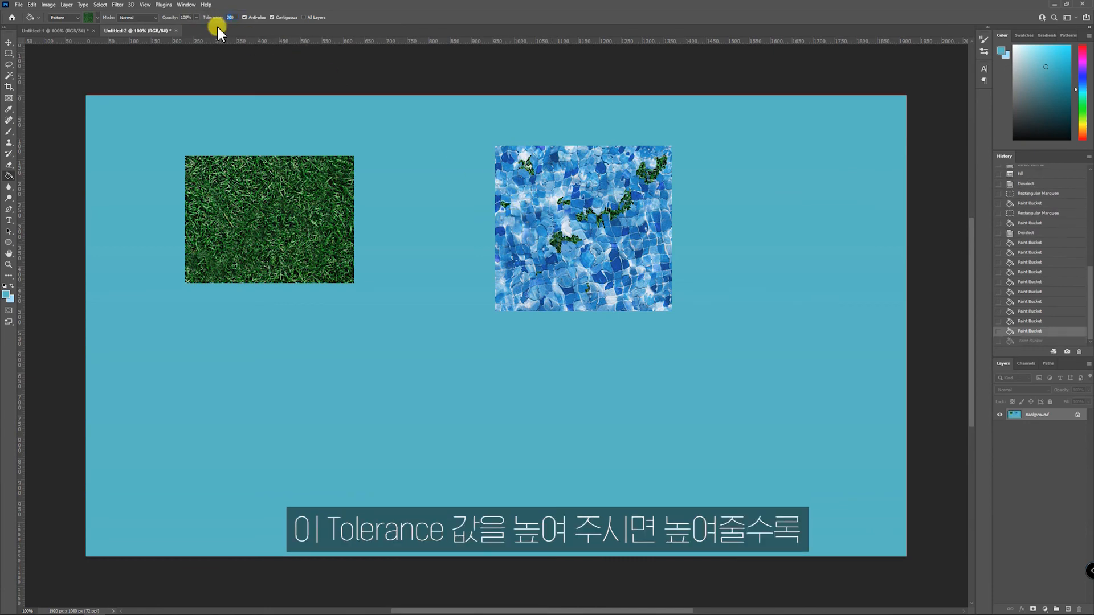
Step: Try a higher Paint Bucket tolerance for grass pattern fills on the background and the mosaic's light areas, and undo those fills
{"action": "left_click", "coordinate": [572, 172]}
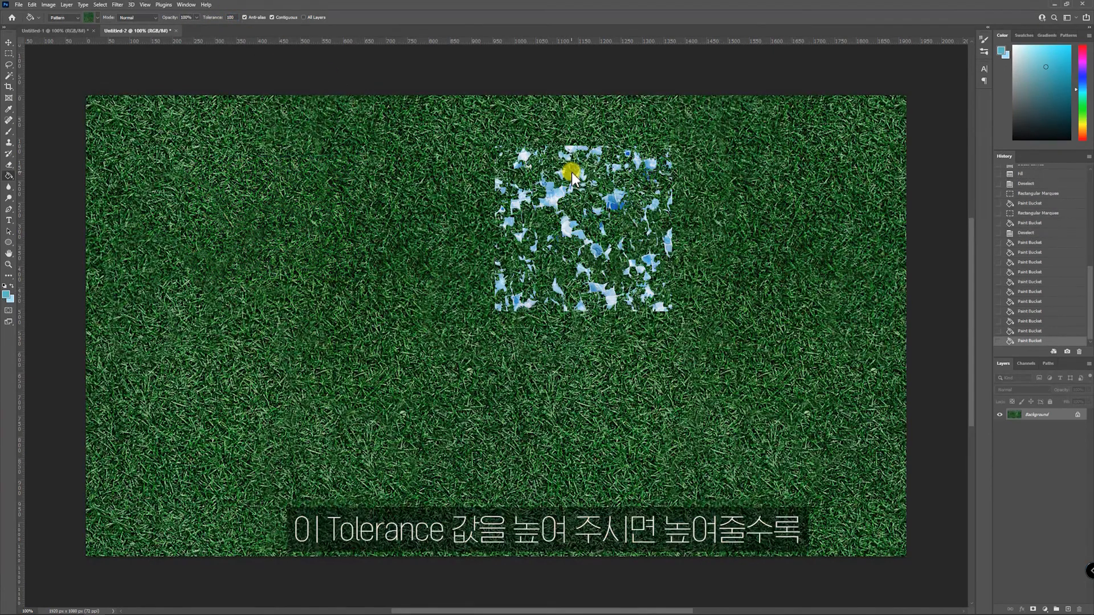
{"action": "left_click", "coordinate": [597, 250]}
{"action": "left_click", "coordinate": [572, 236]}
{"action": "left_click", "coordinate": [546, 185]}
{"action": "left_click", "coordinate": [559, 199]}
{"action": "left_click", "coordinate": [562, 201]}
{"action": "left_click", "coordinate": [563, 171]}
{"action": "left_click", "coordinate": [576, 149]}
{"action": "key", "text": "ctrl+z"}
{"action": "key", "text": "ctrl+z"}
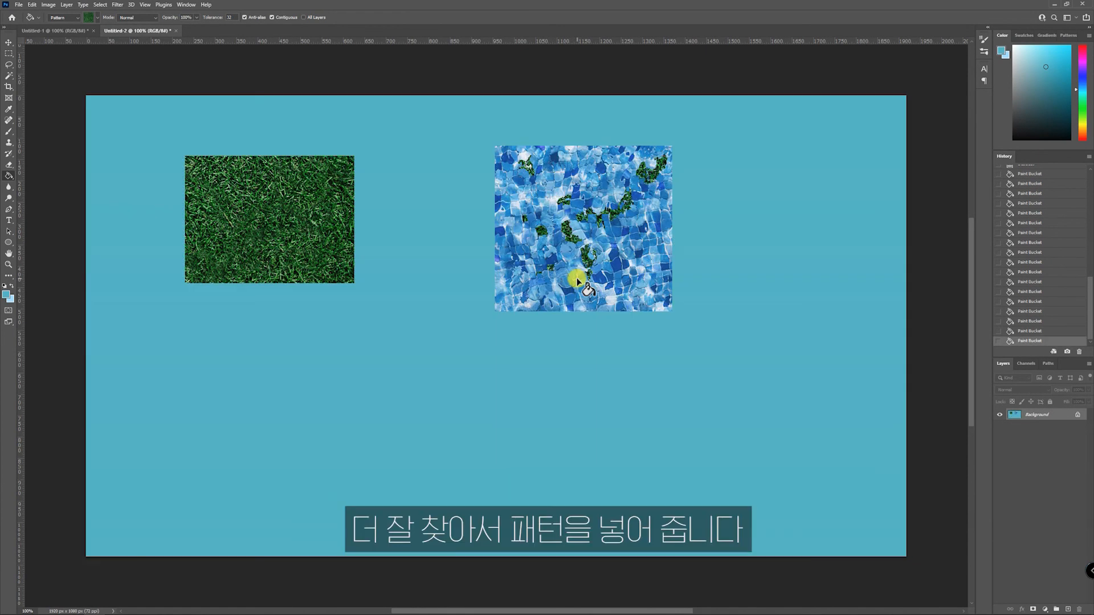
Step: Fill another mosaic patch with the grass pattern and set the Paint Bucket's fill source back to Foreground
{"action": "left_click", "coordinate": [533, 268]}
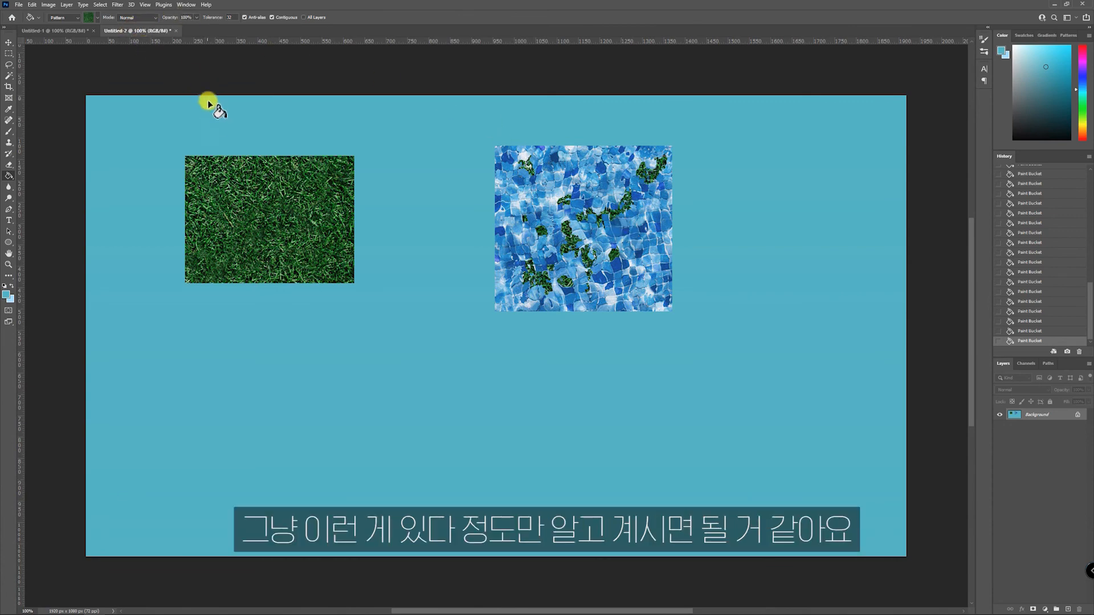
{"action": "left_click", "coordinate": [77, 18]}
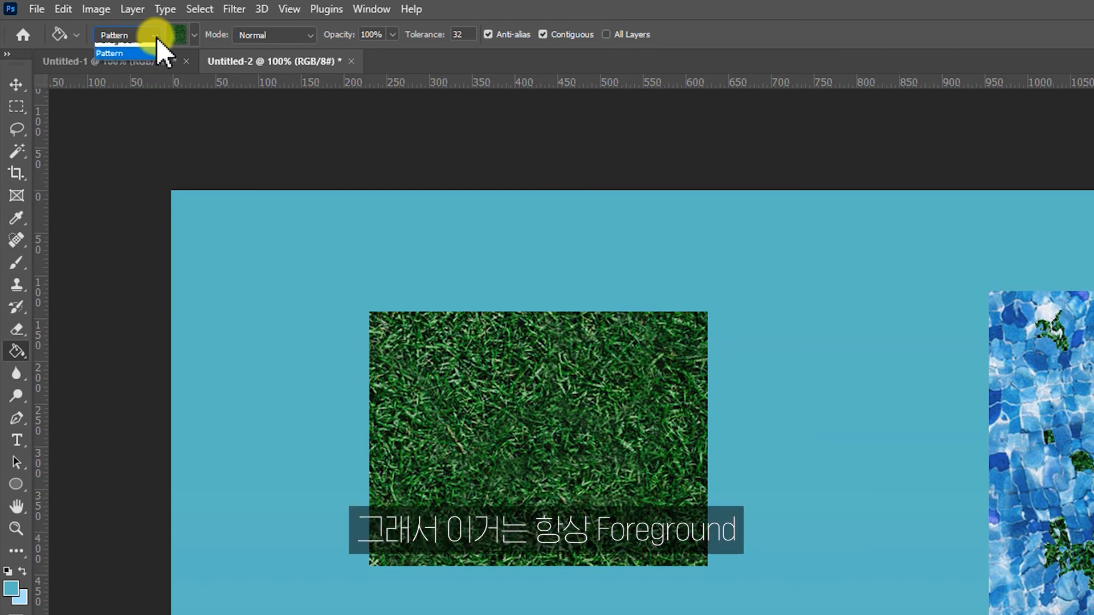
{"action": "left_click", "coordinate": [71, 30]}
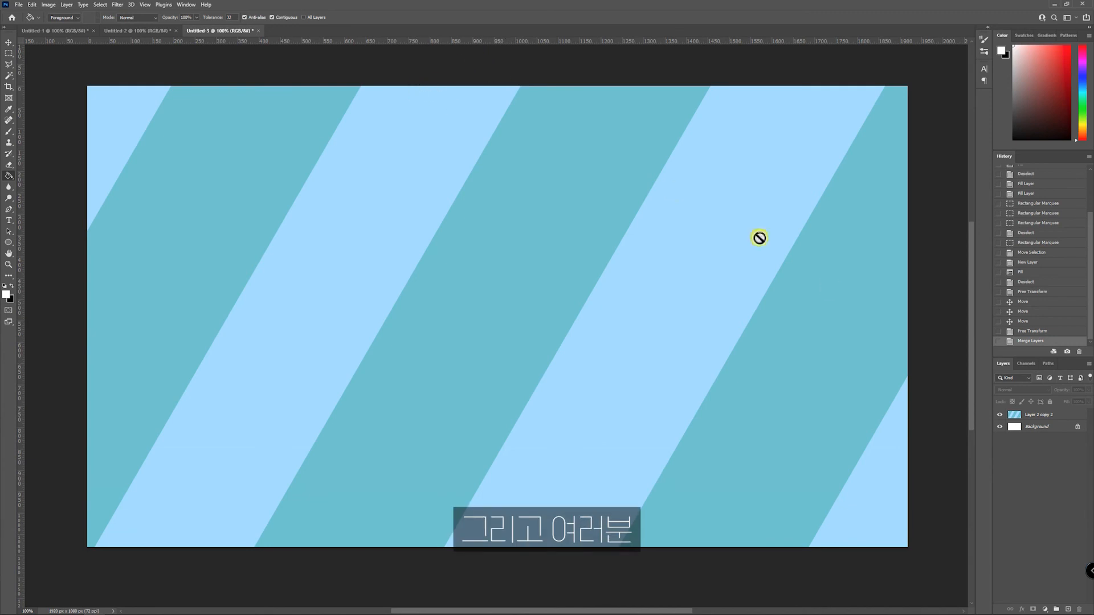
Step: On Layer 2 copy 2 of the striped document, bucket-fill one light-blue stripe and the upper-right mint area with white
{"action": "left_click", "coordinate": [1034, 416]}
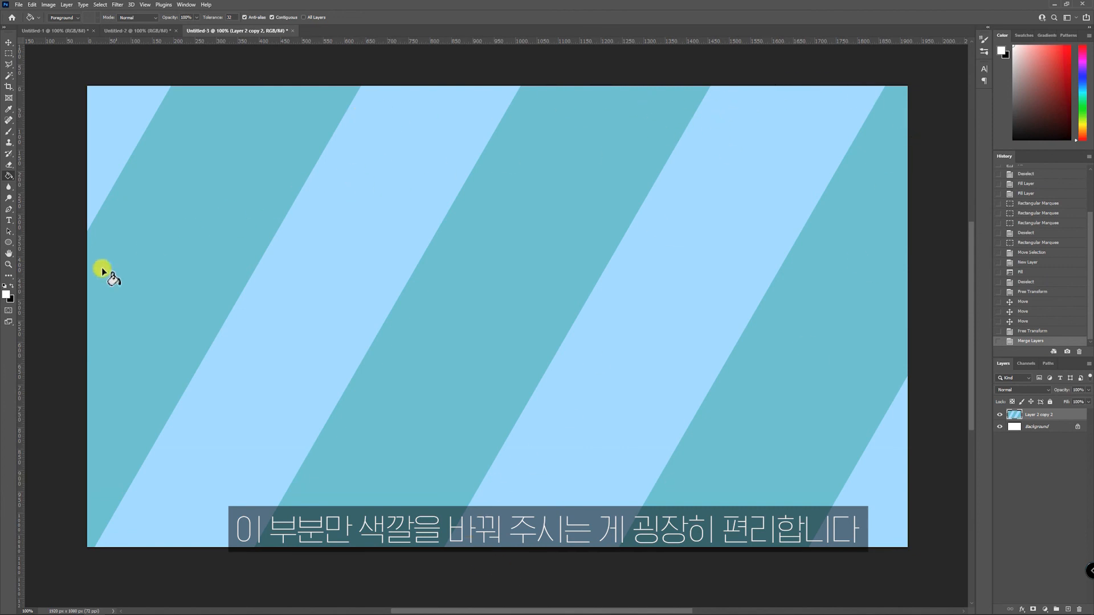
{"action": "left_click", "coordinate": [6, 294]}
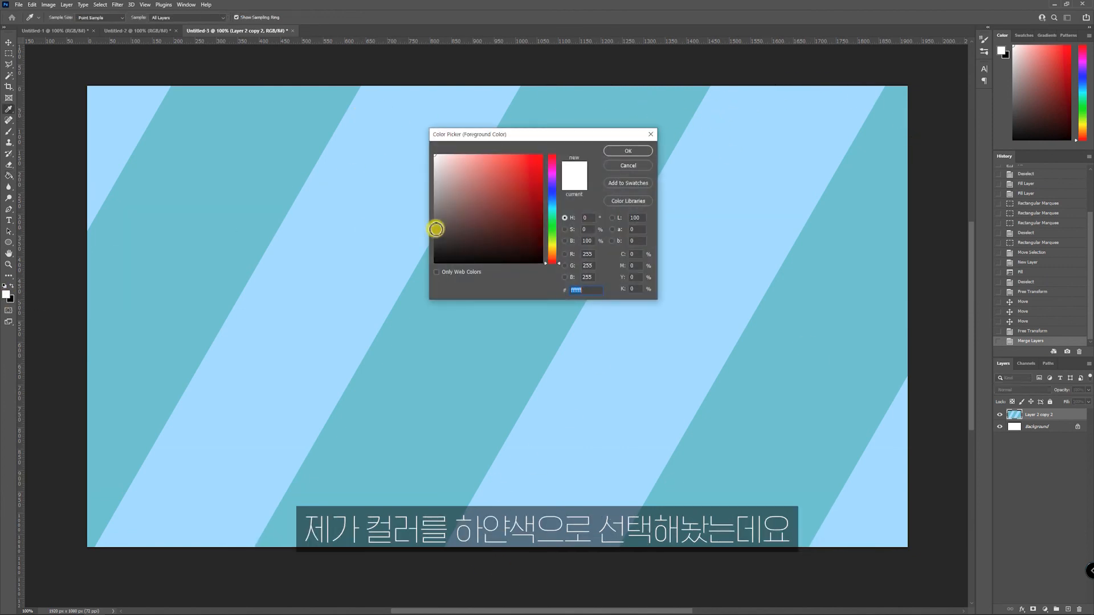
{"action": "left_click", "coordinate": [627, 151]}
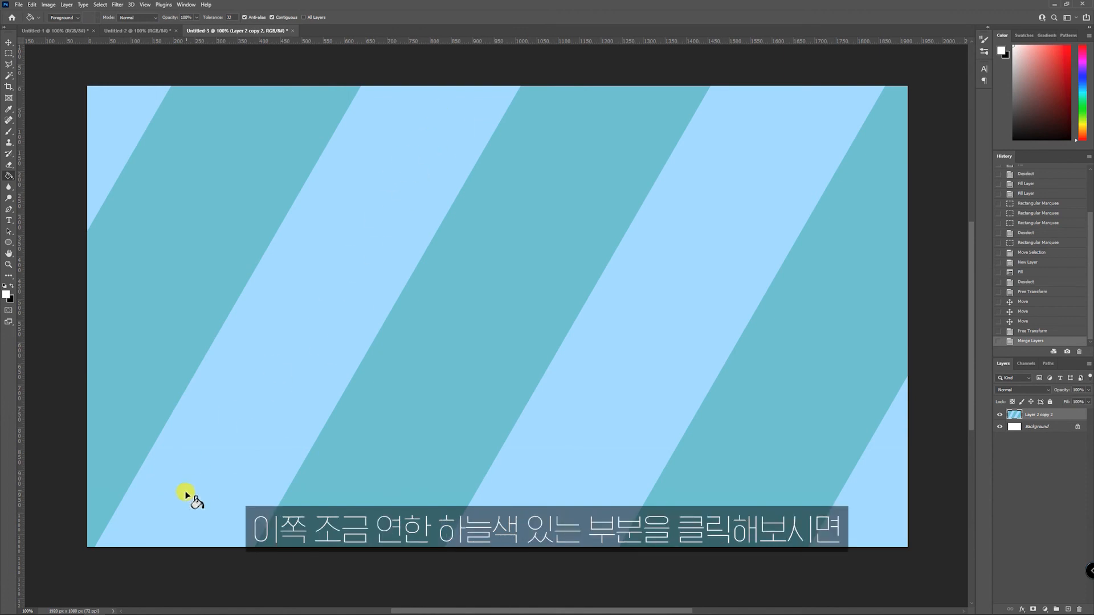
{"action": "left_click", "coordinate": [394, 139]}
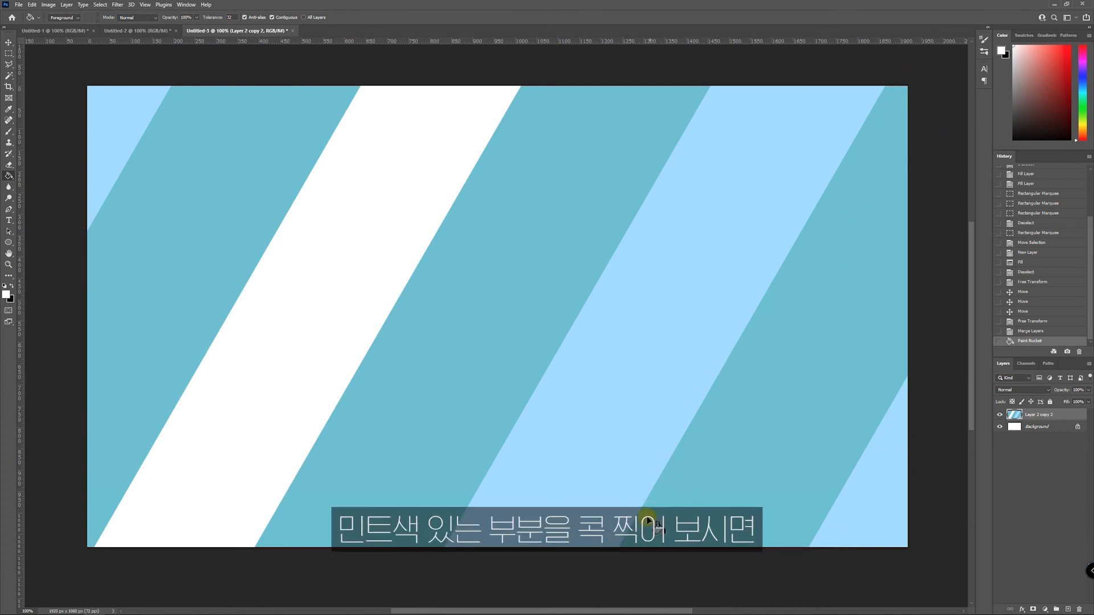
{"action": "left_click", "coordinate": [864, 209]}
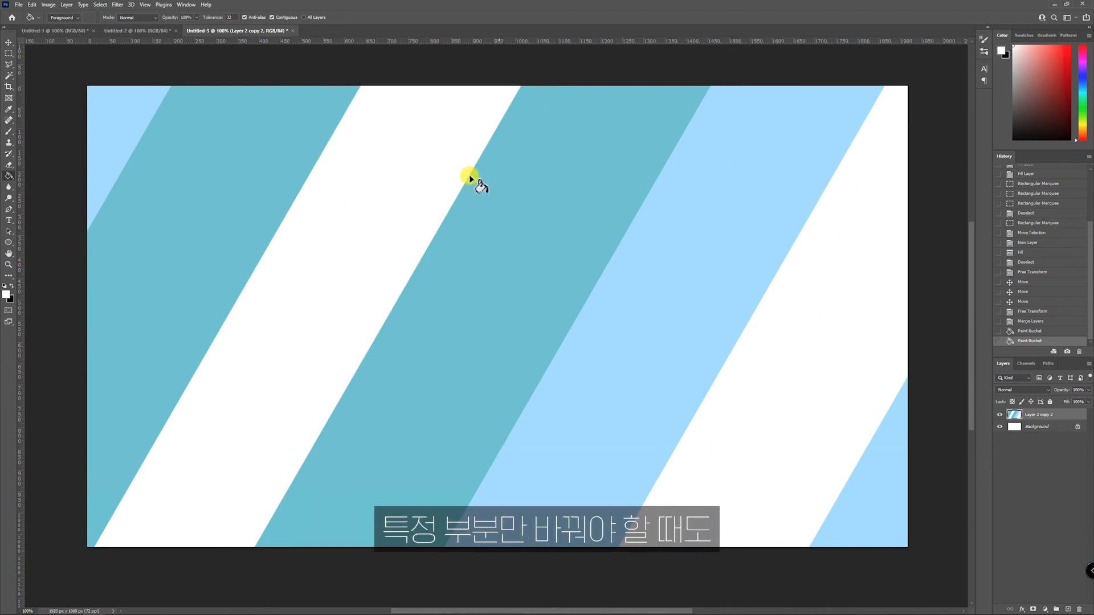
{"action": "right_click", "coordinate": [9, 177]}
{"action": "left_click", "coordinate": [29, 184]}
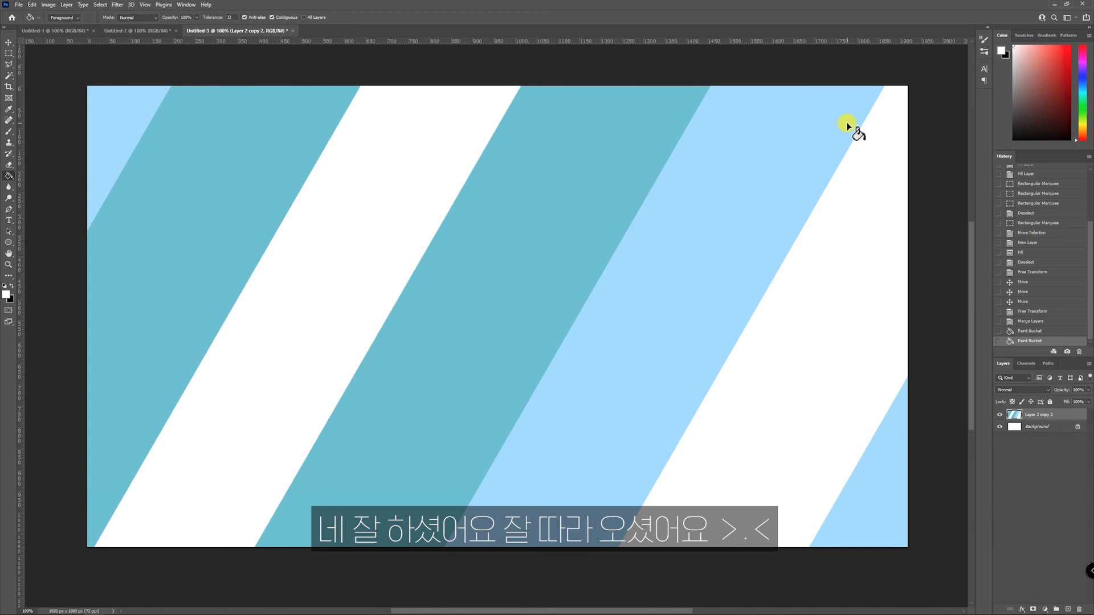
Step: Switch to the Gradient tool, choose a cyan-to-blue-violet preset from Blues, and draw a linear gradient down the canvas
{"action": "right_click", "coordinate": [9, 176]}
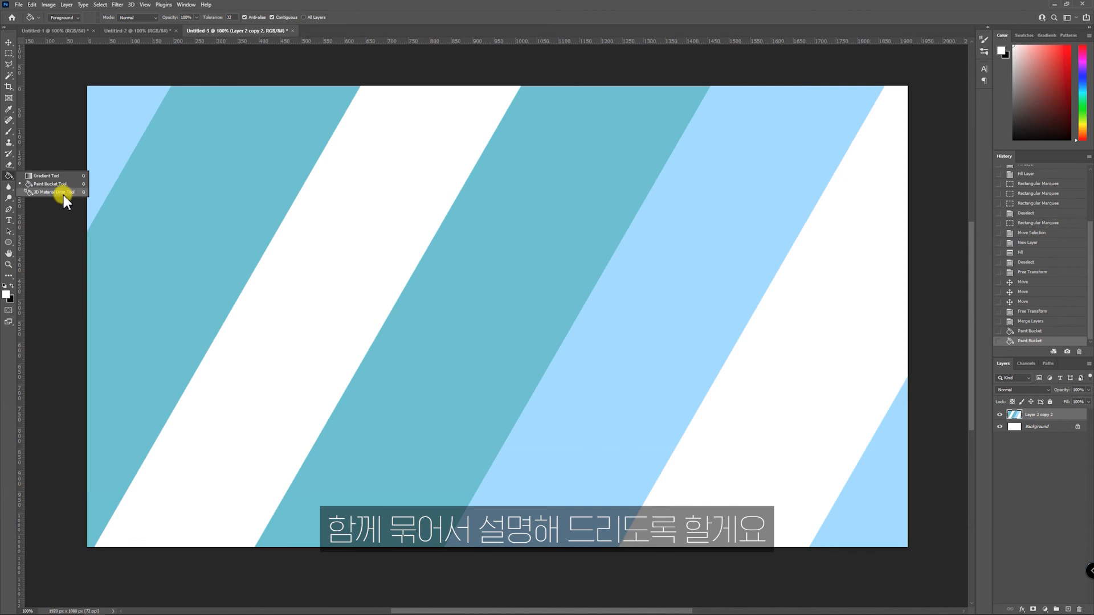
{"action": "left_click", "coordinate": [45, 176]}
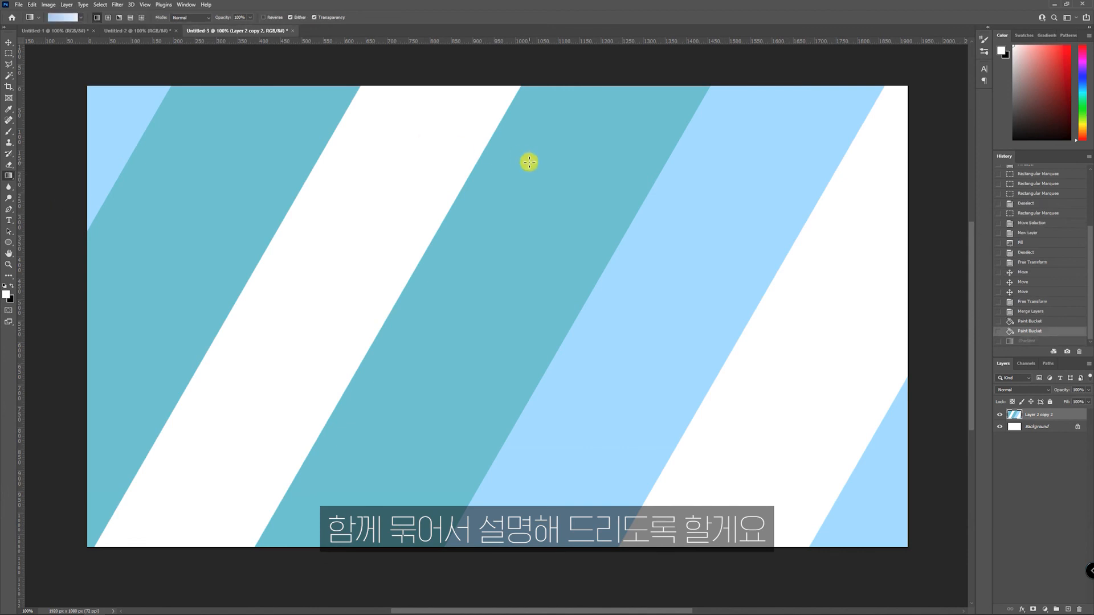
{"action": "left_click", "coordinate": [82, 16]}
{"action": "left_click", "coordinate": [82, 85]}
{"action": "left_click_drag", "start_coordinate": [454, 138], "coordinate": [530, 513]}
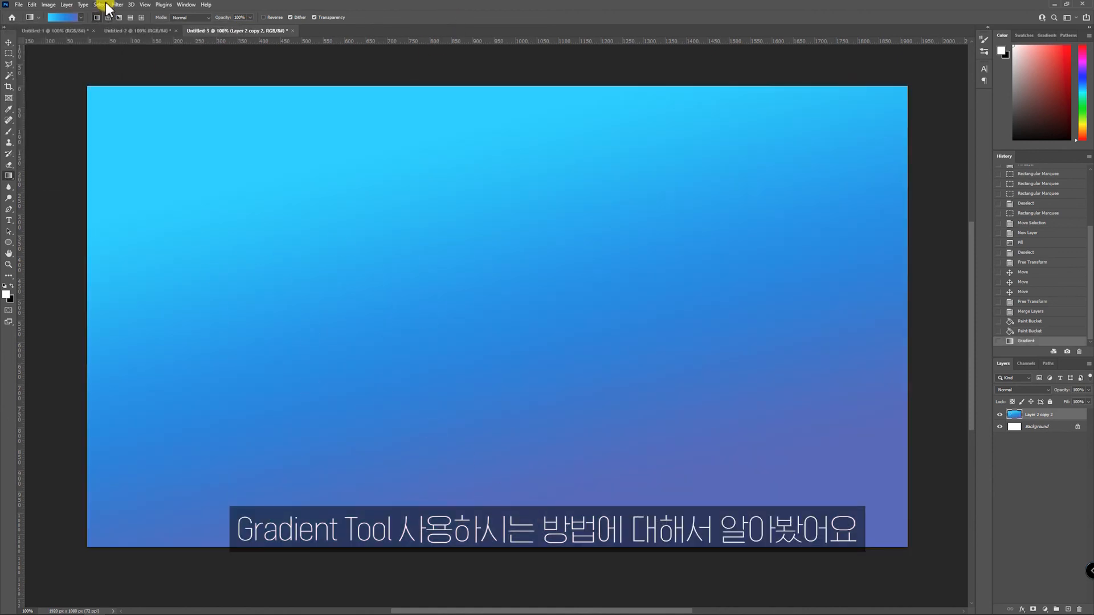
Step: Choose the violet-to-blue preset and draw a radial gradient outward from the canvas's upper middle
{"action": "left_click", "coordinate": [81, 17]}
{"action": "left_click", "coordinate": [152, 73]}
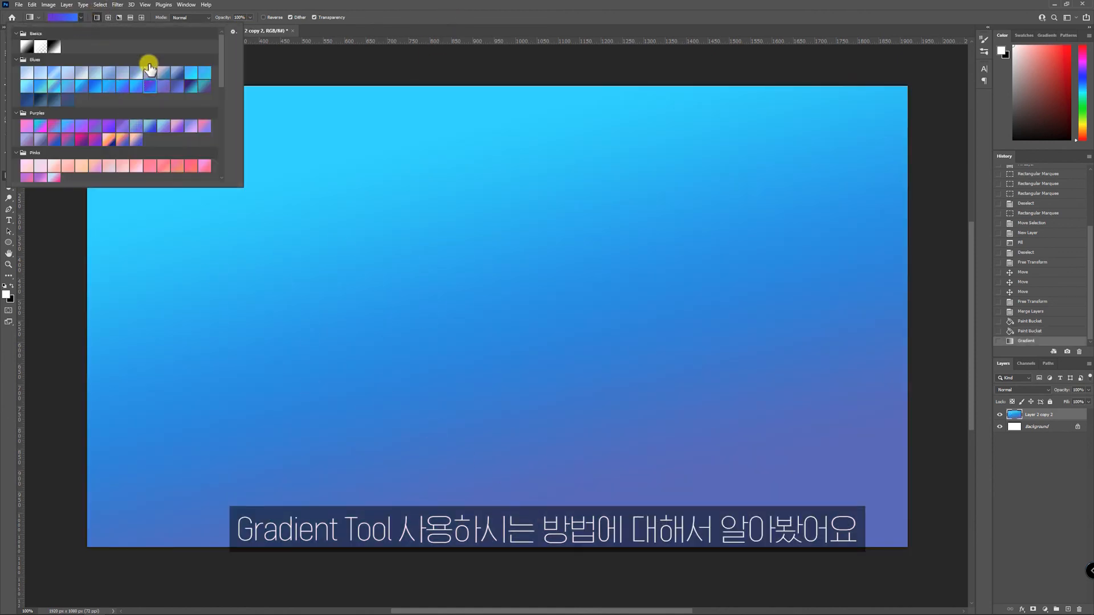
{"action": "left_click", "coordinate": [108, 17]}
{"action": "left_click_drag", "start_coordinate": [471, 243], "coordinate": [735, 438]}
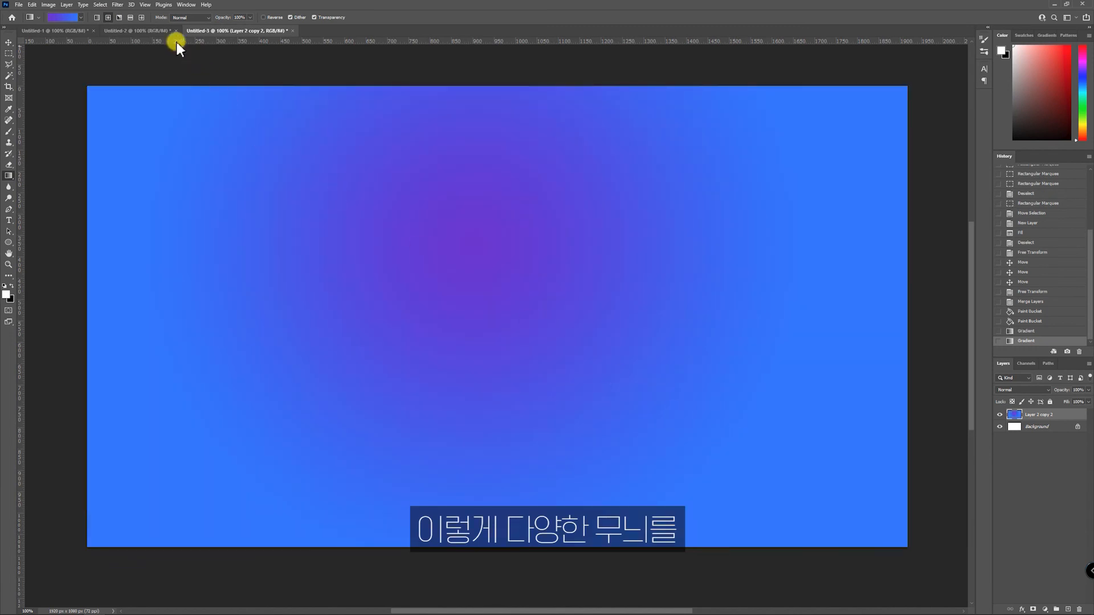
Step: Try another Blues preset with a gradient drawn diagonally from the canvas's upper left toward its lower right
{"action": "left_click", "coordinate": [80, 20]}
{"action": "left_click", "coordinate": [58, 87]}
{"action": "left_click_drag", "start_coordinate": [414, 137], "coordinate": [775, 420]}
{"action": "key", "text": "ctrl+z"}
Step: Choose the peach-to-lilac preset and draw a linear gradient diagonally across the canvas toward the lower right
{"action": "left_click", "coordinate": [84, 15]}
{"action": "scroll", "coordinate": [114, 146], "scroll_direction": "down", "scroll_amount": 1}
{"action": "left_click", "coordinate": [90, 149]}
{"action": "left_click_drag", "start_coordinate": [413, 160], "coordinate": [795, 447]}
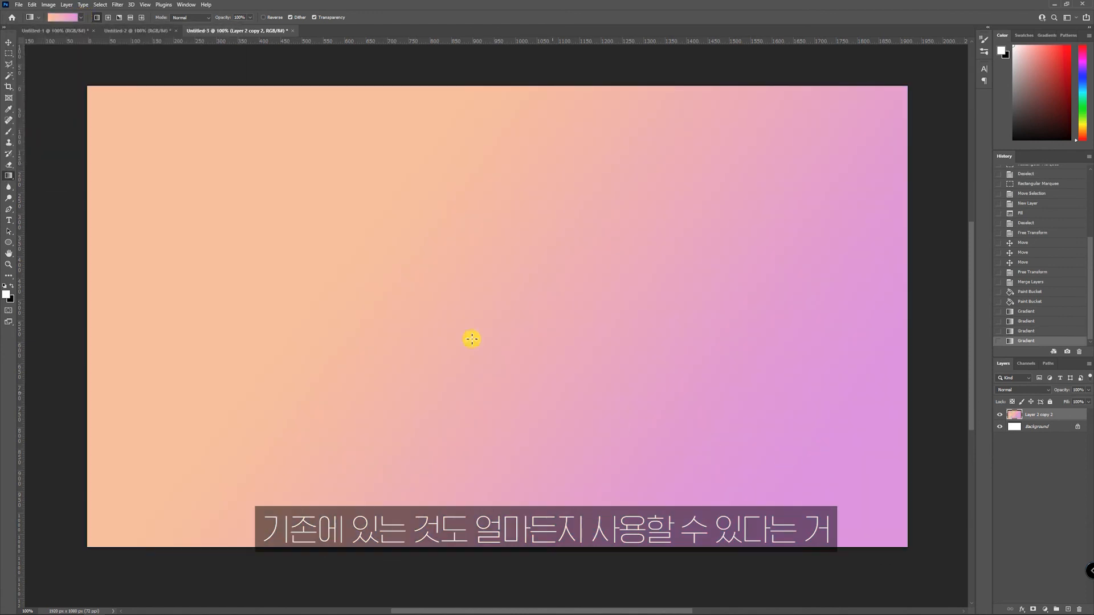
Step: Bucket-fill the peach side of the gradient with the white foreground colour and undo the fill
{"action": "right_click", "coordinate": [10, 182]}
{"action": "left_click", "coordinate": [43, 183]}
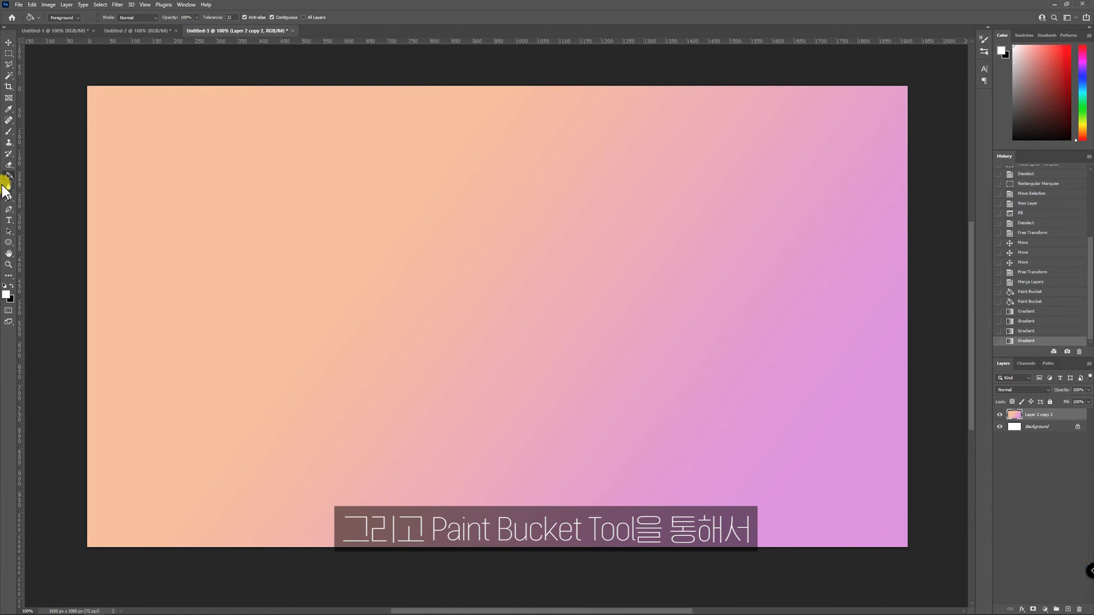
{"action": "left_click", "coordinate": [228, 126]}
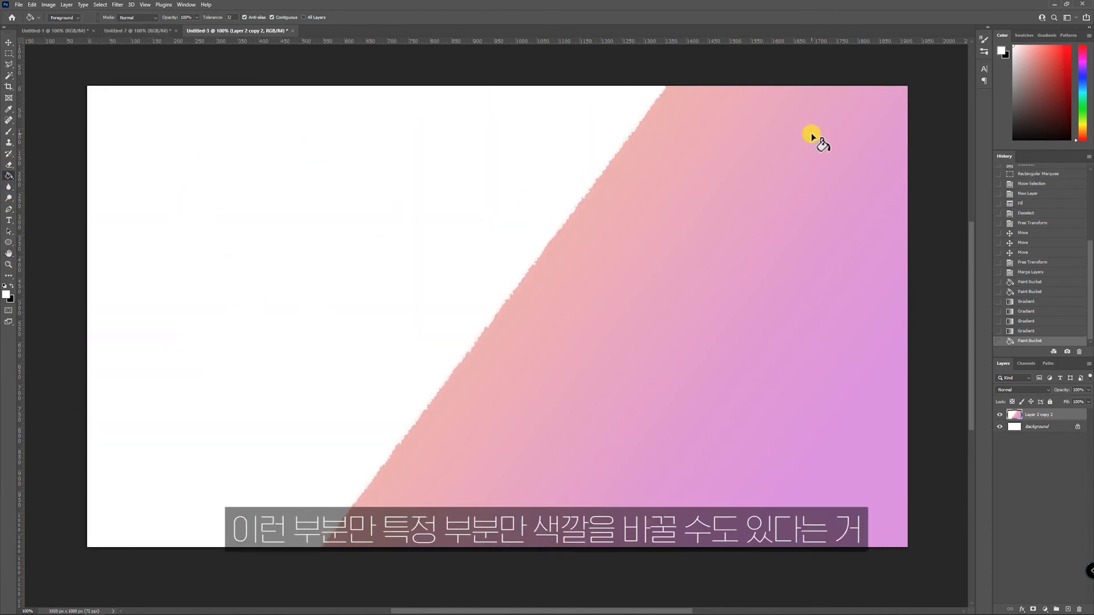
{"action": "key", "text": "ctrl+z"}
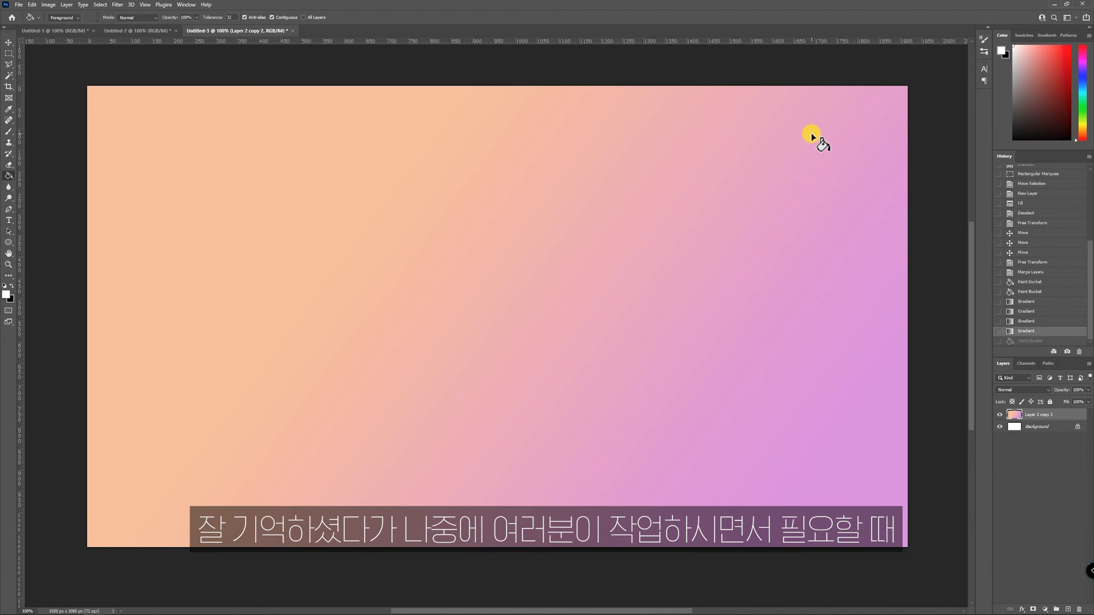